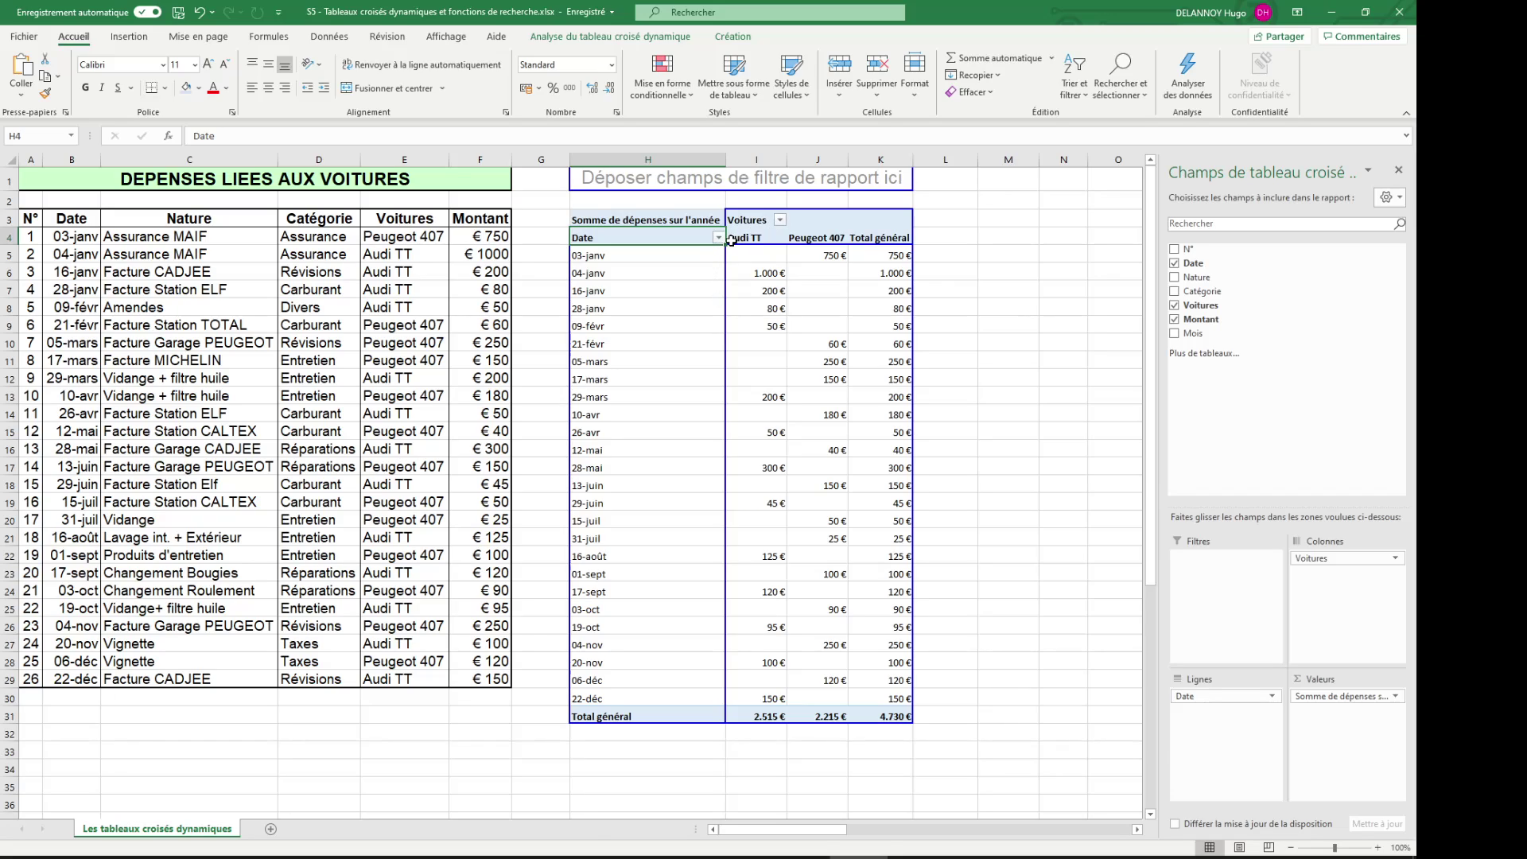
# Step: Apply a chronological filter to the pivot table's Date field, keeping all dates in Trimestre 1
pyautogui.click(718, 237)
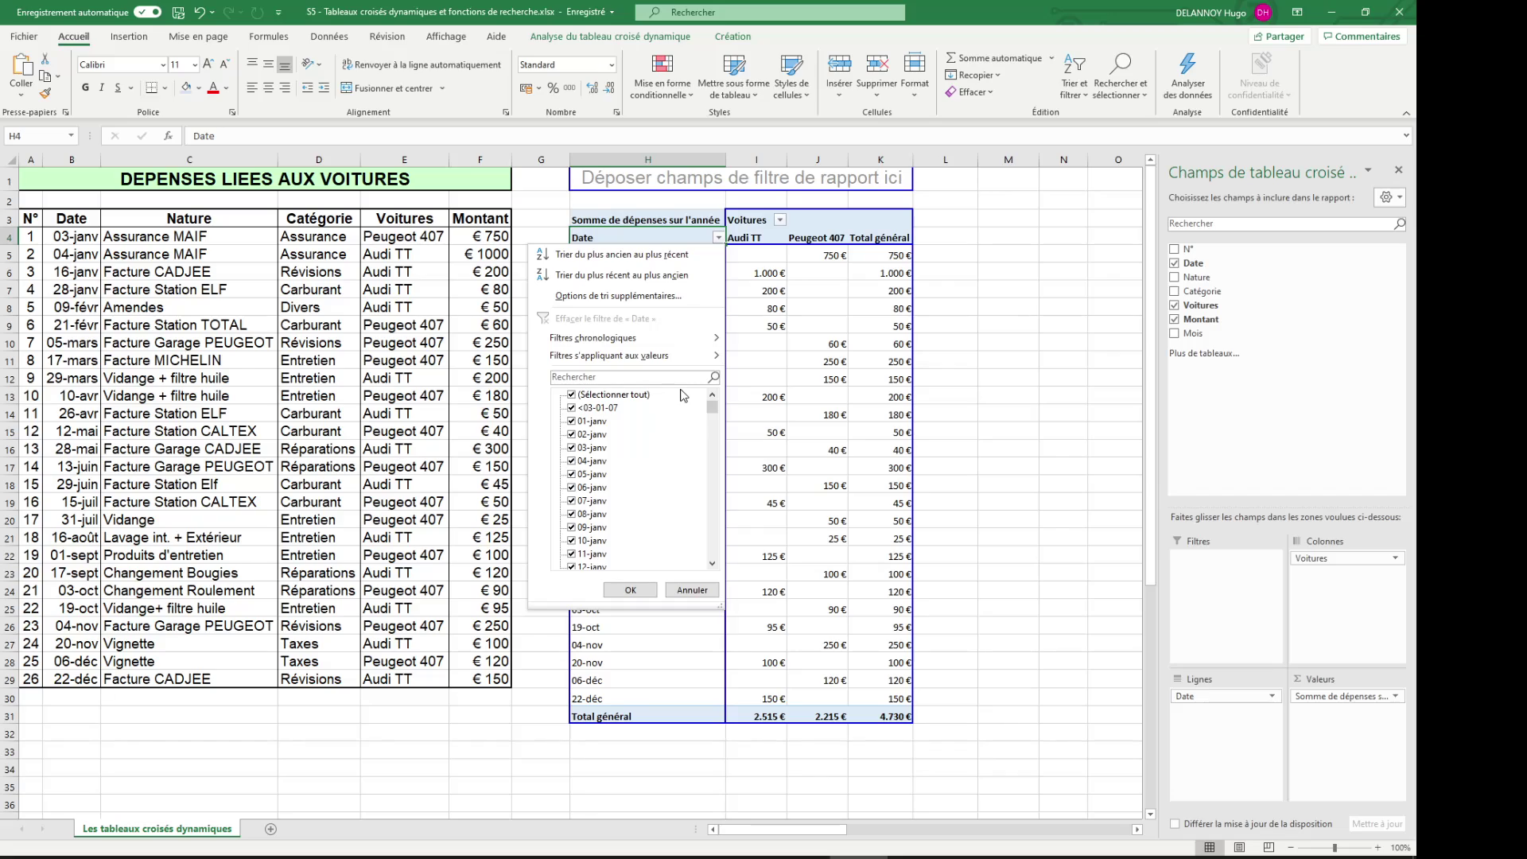
pyautogui.scroll(-19, 637, 436)
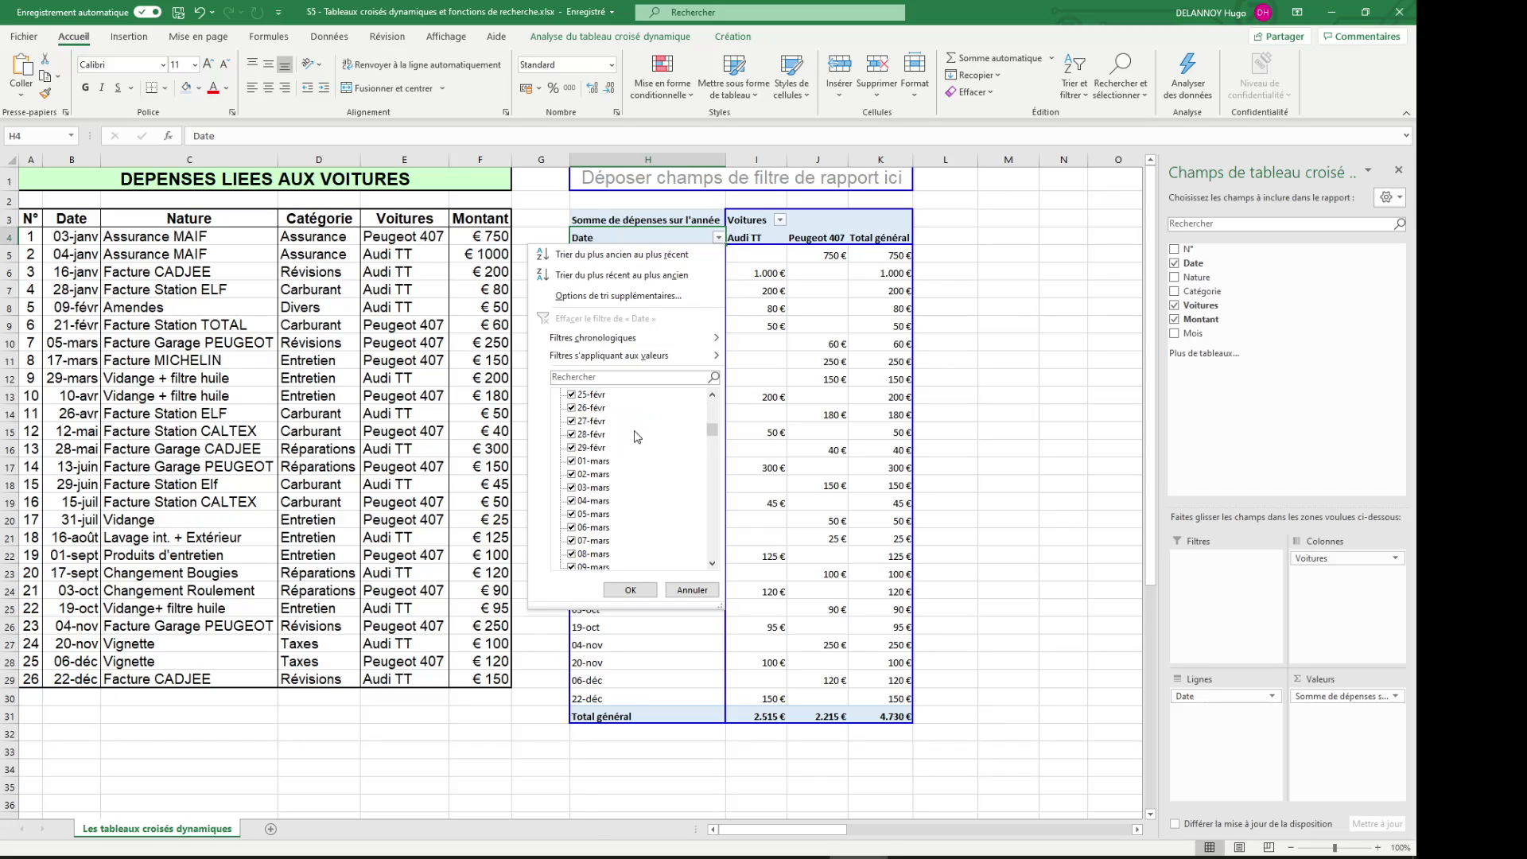
pyautogui.scroll(-6, 636, 436)
pyautogui.moveTo(646, 334)
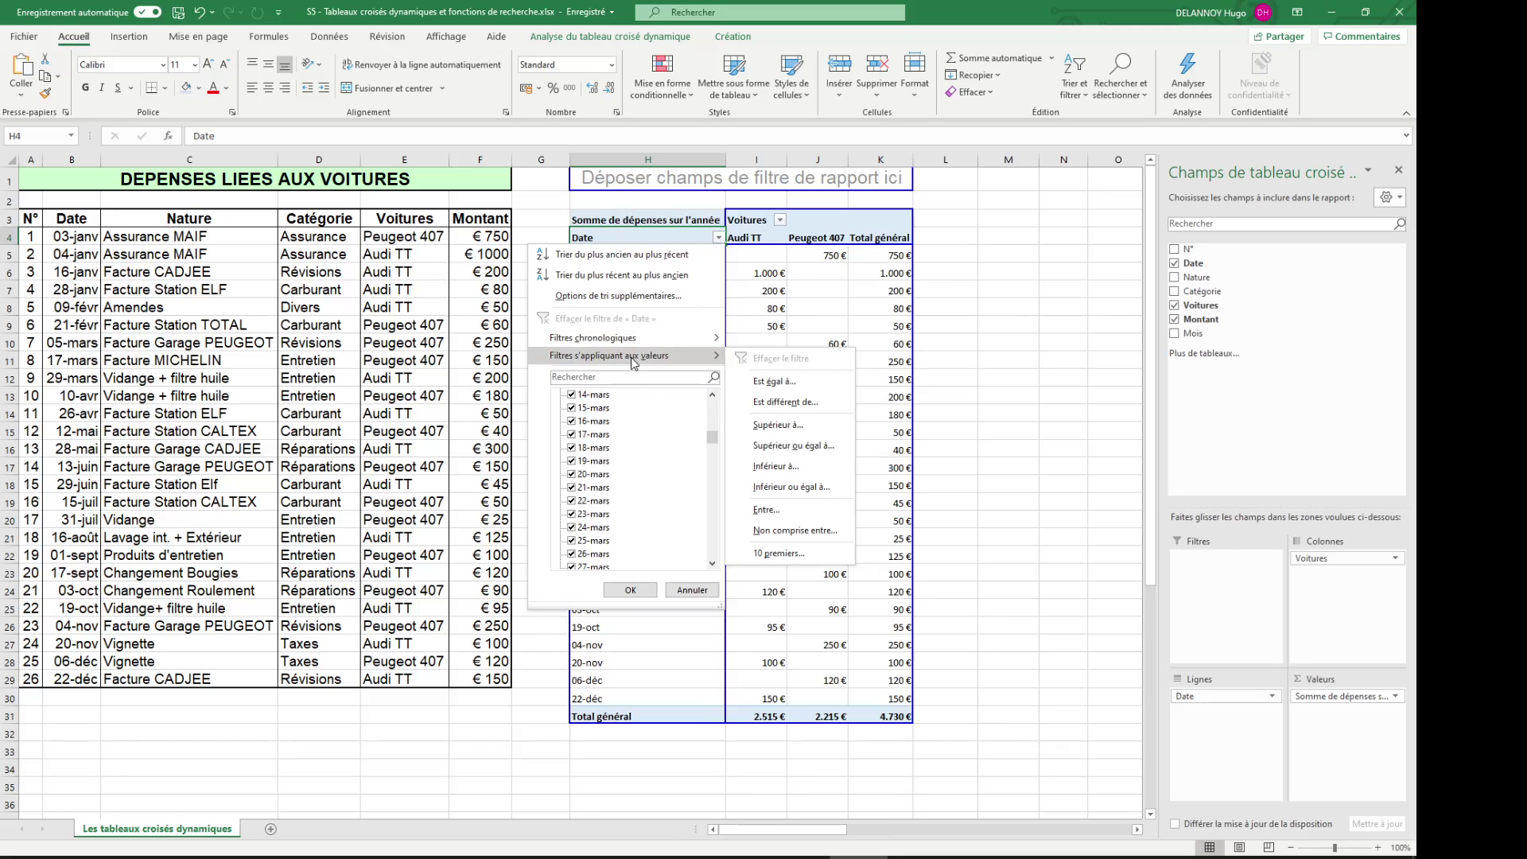
pyautogui.moveTo(710, 342)
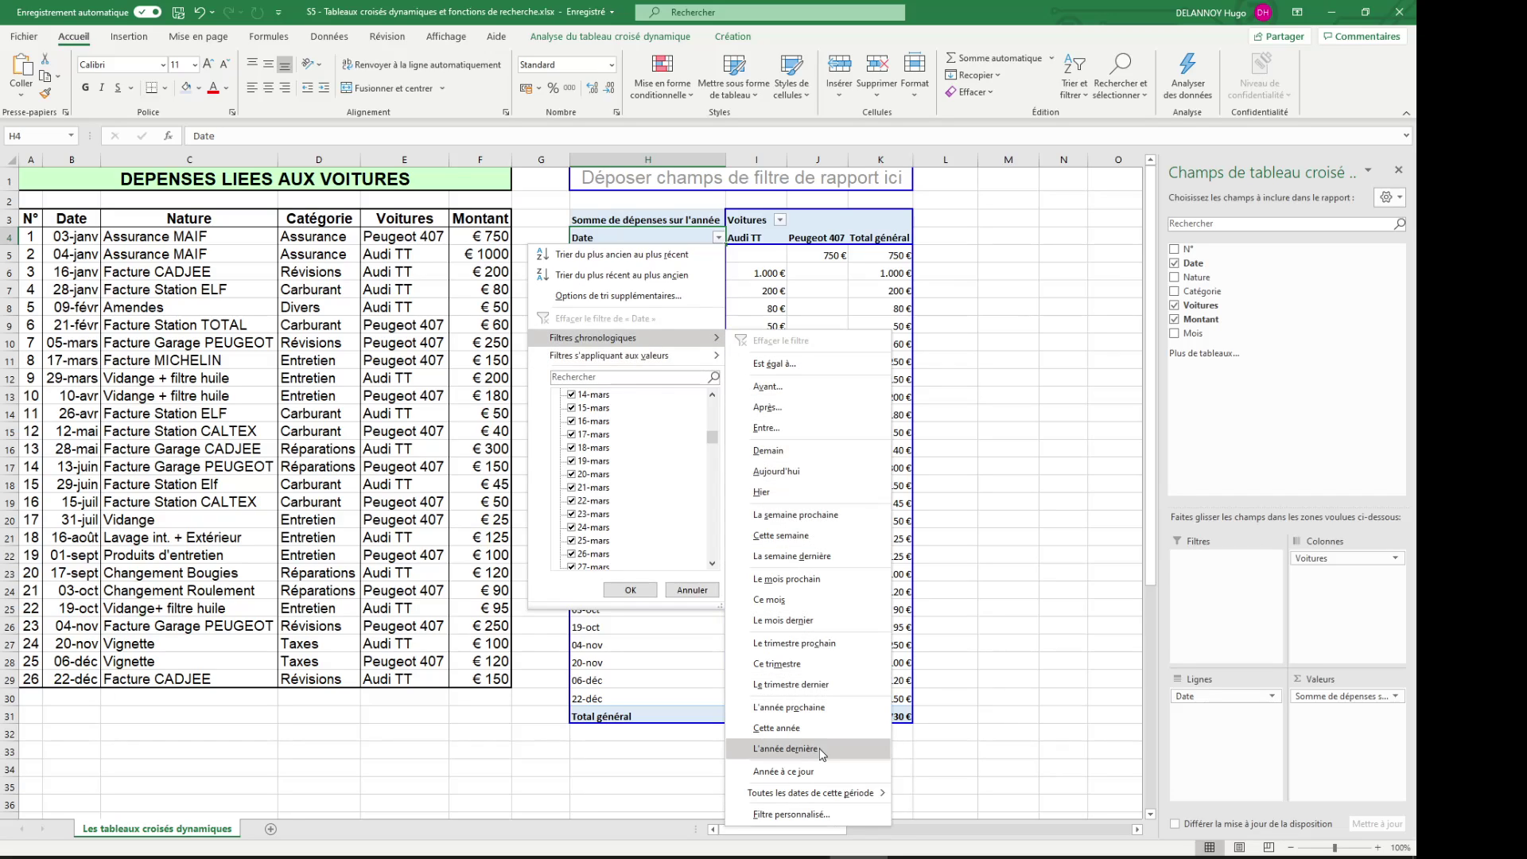
pyautogui.moveTo(871, 792)
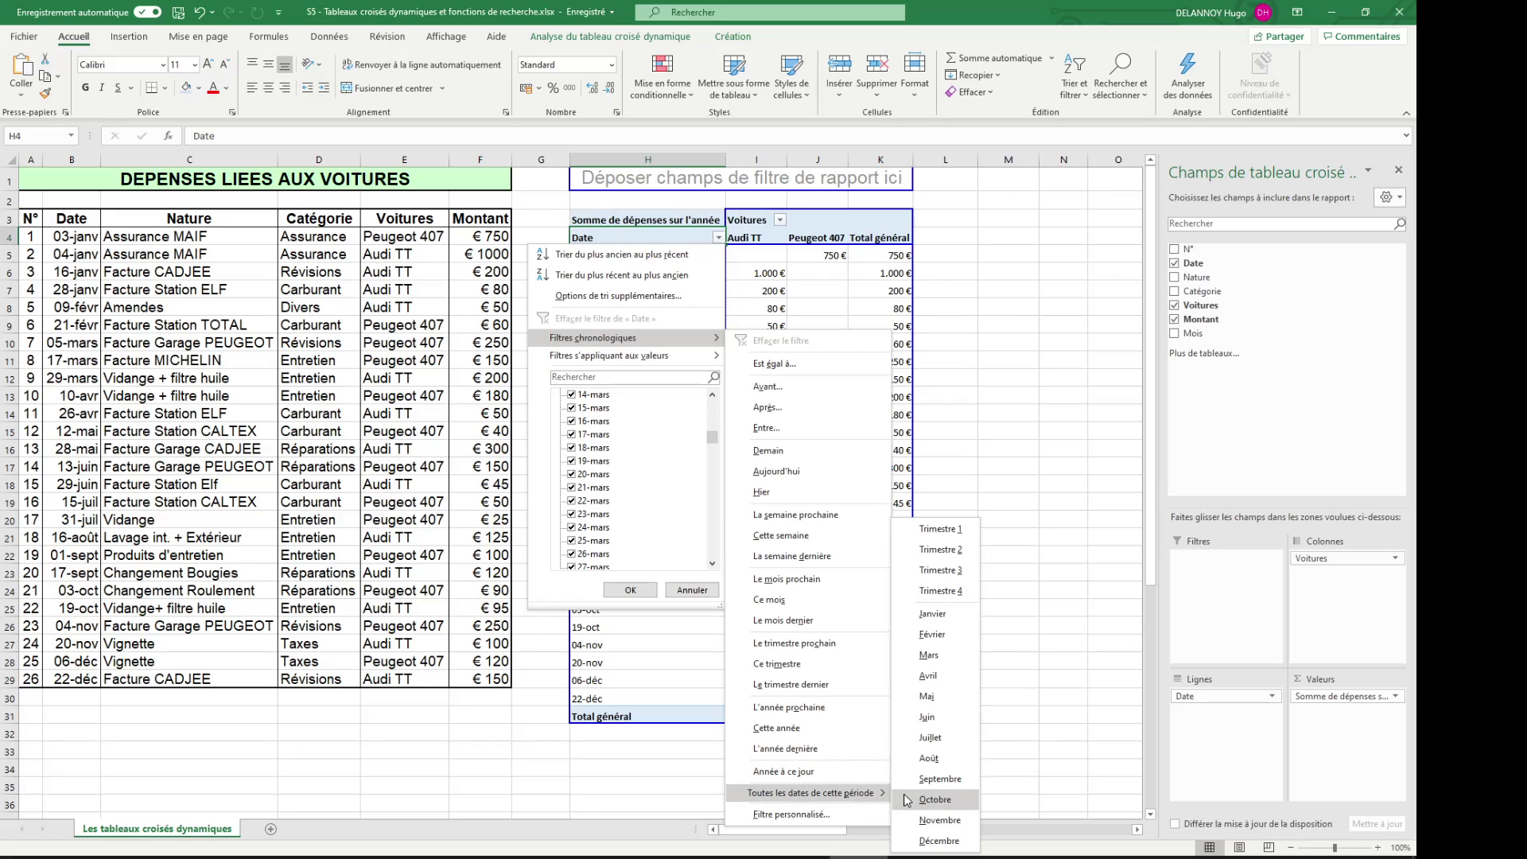
pyautogui.click(939, 529)
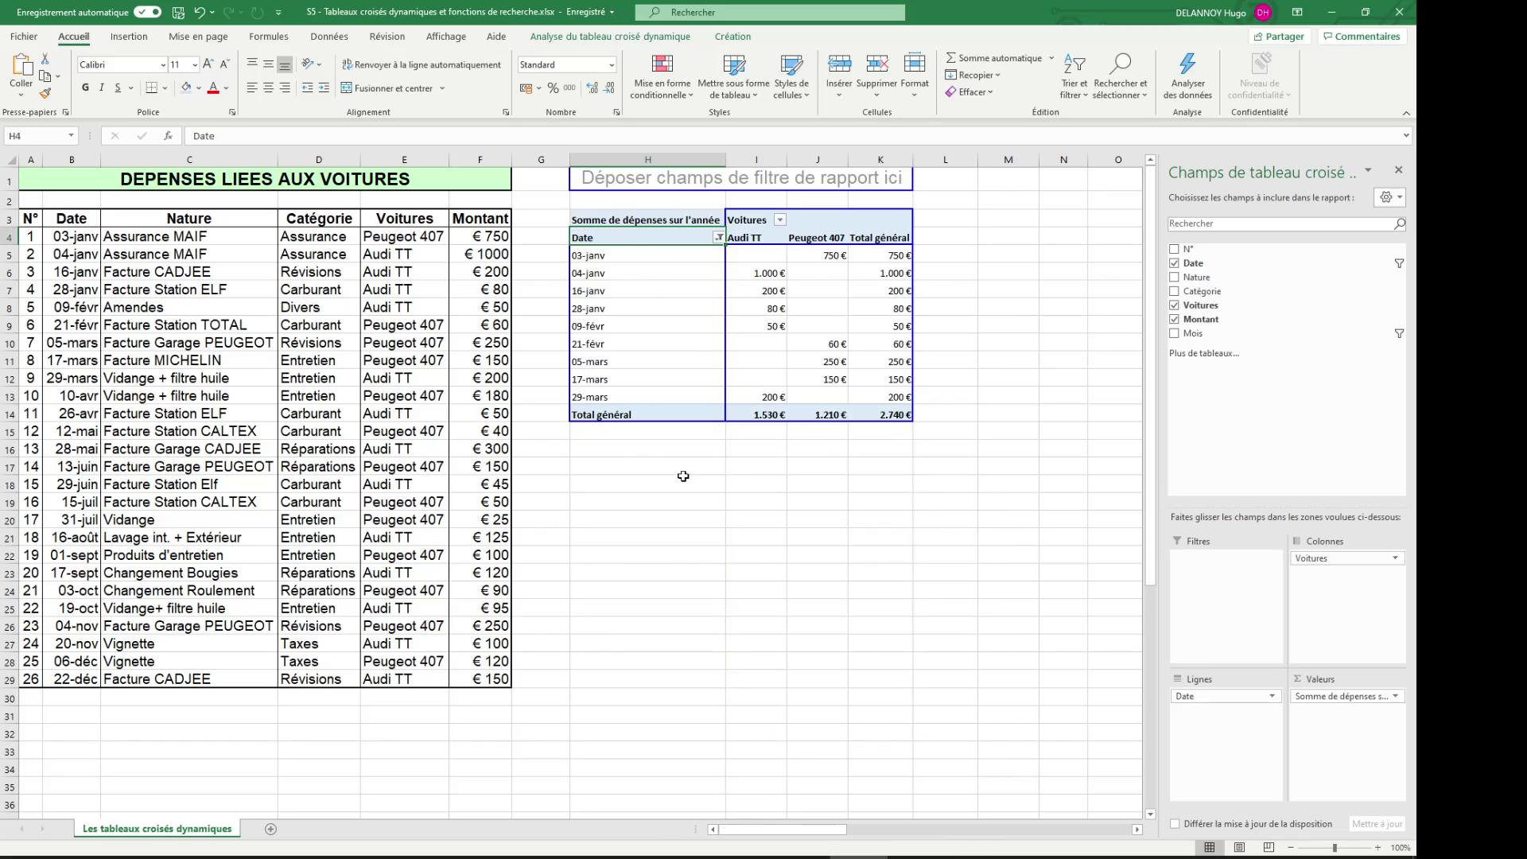
# Step: Clear the filter on the Date field and remove the Voitures field from the pivot table's columns
pyautogui.click(718, 238)
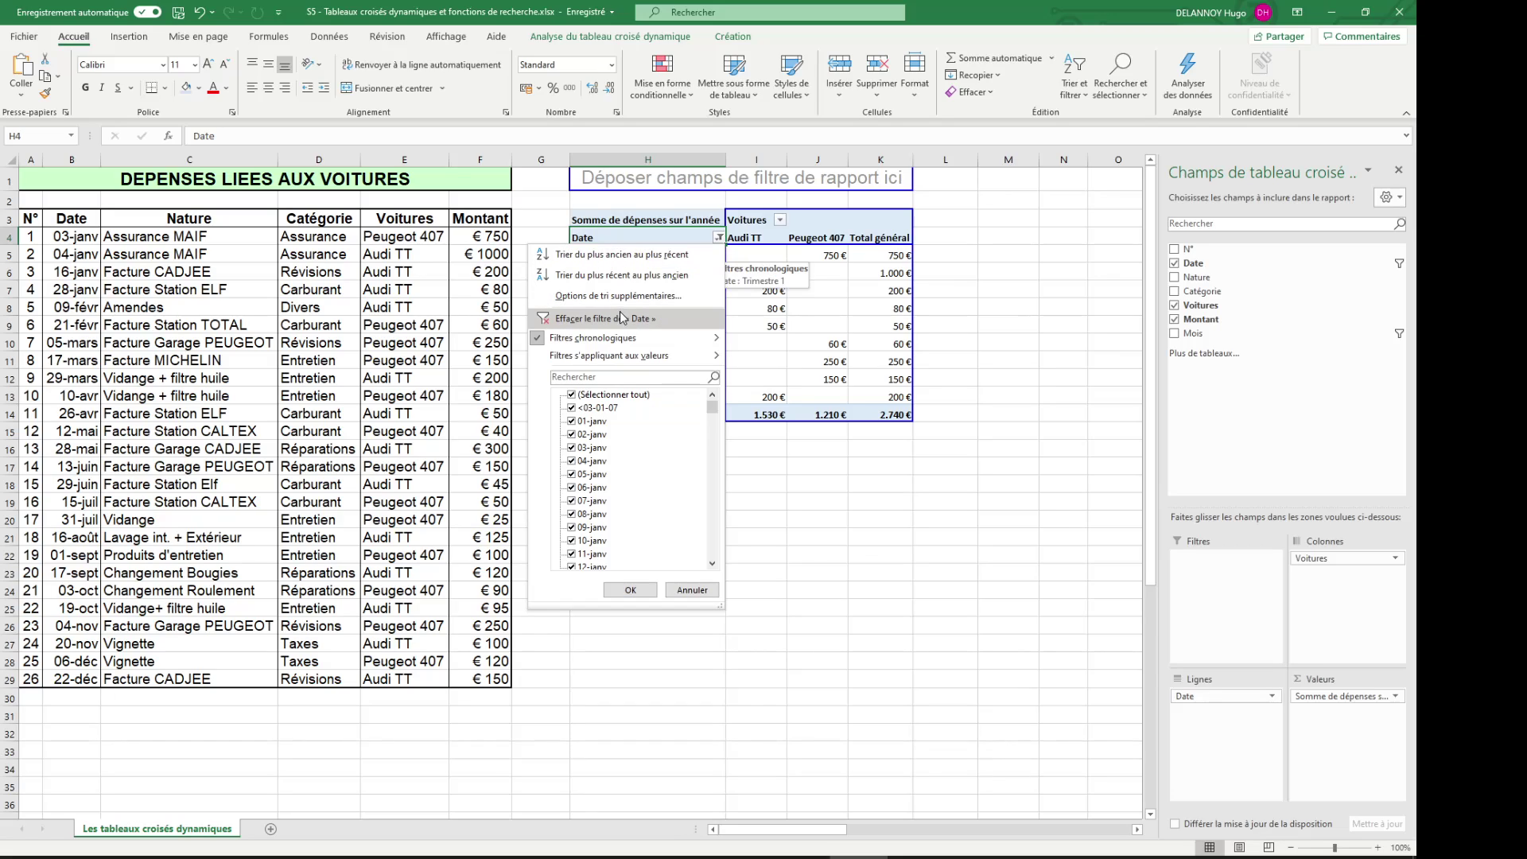
pyautogui.click(643, 318)
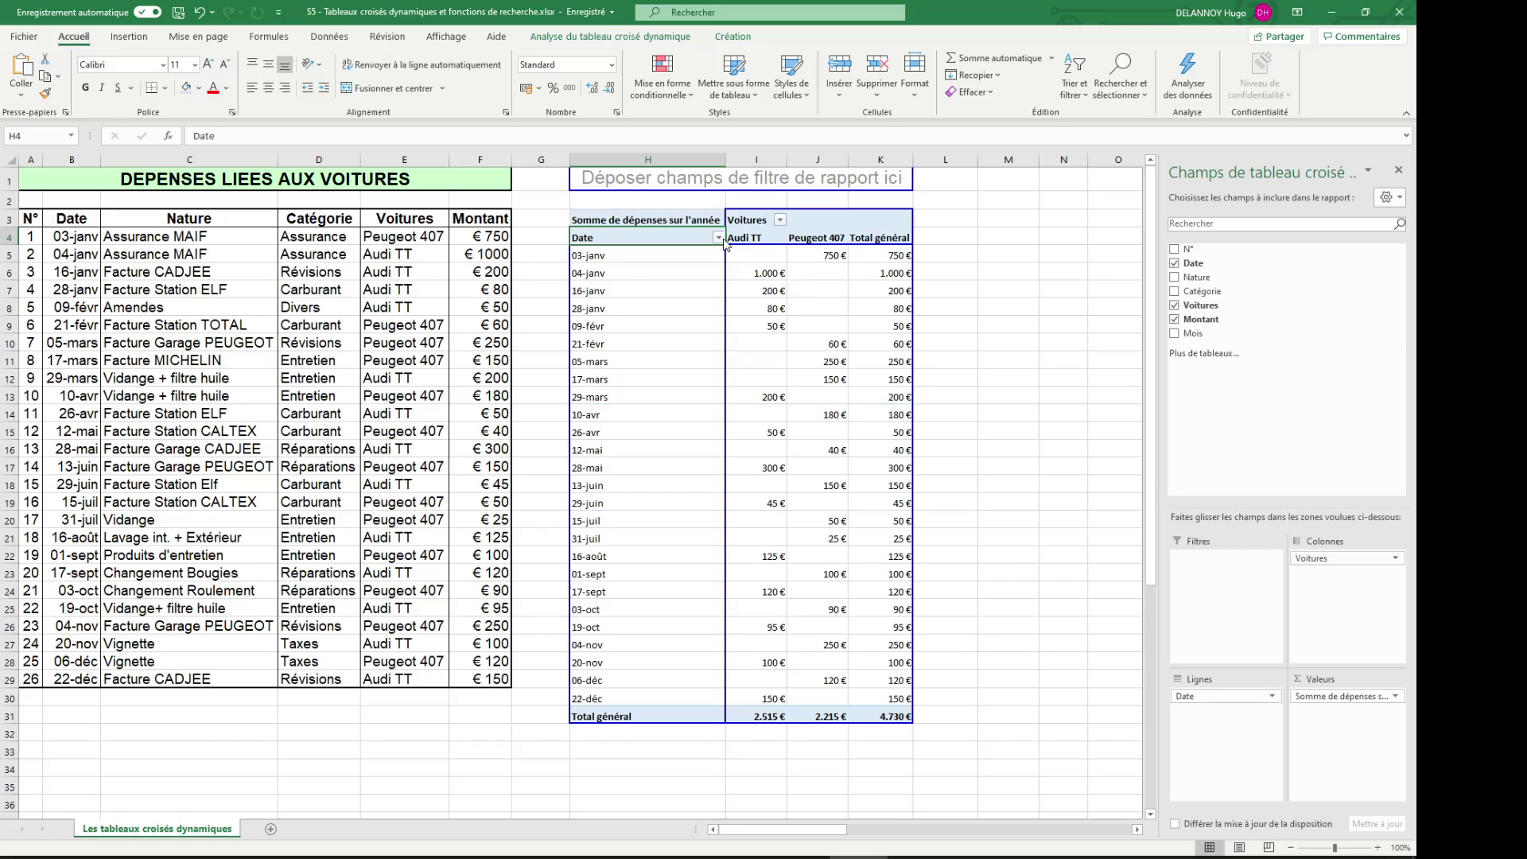
pyautogui.moveTo(867, 308)
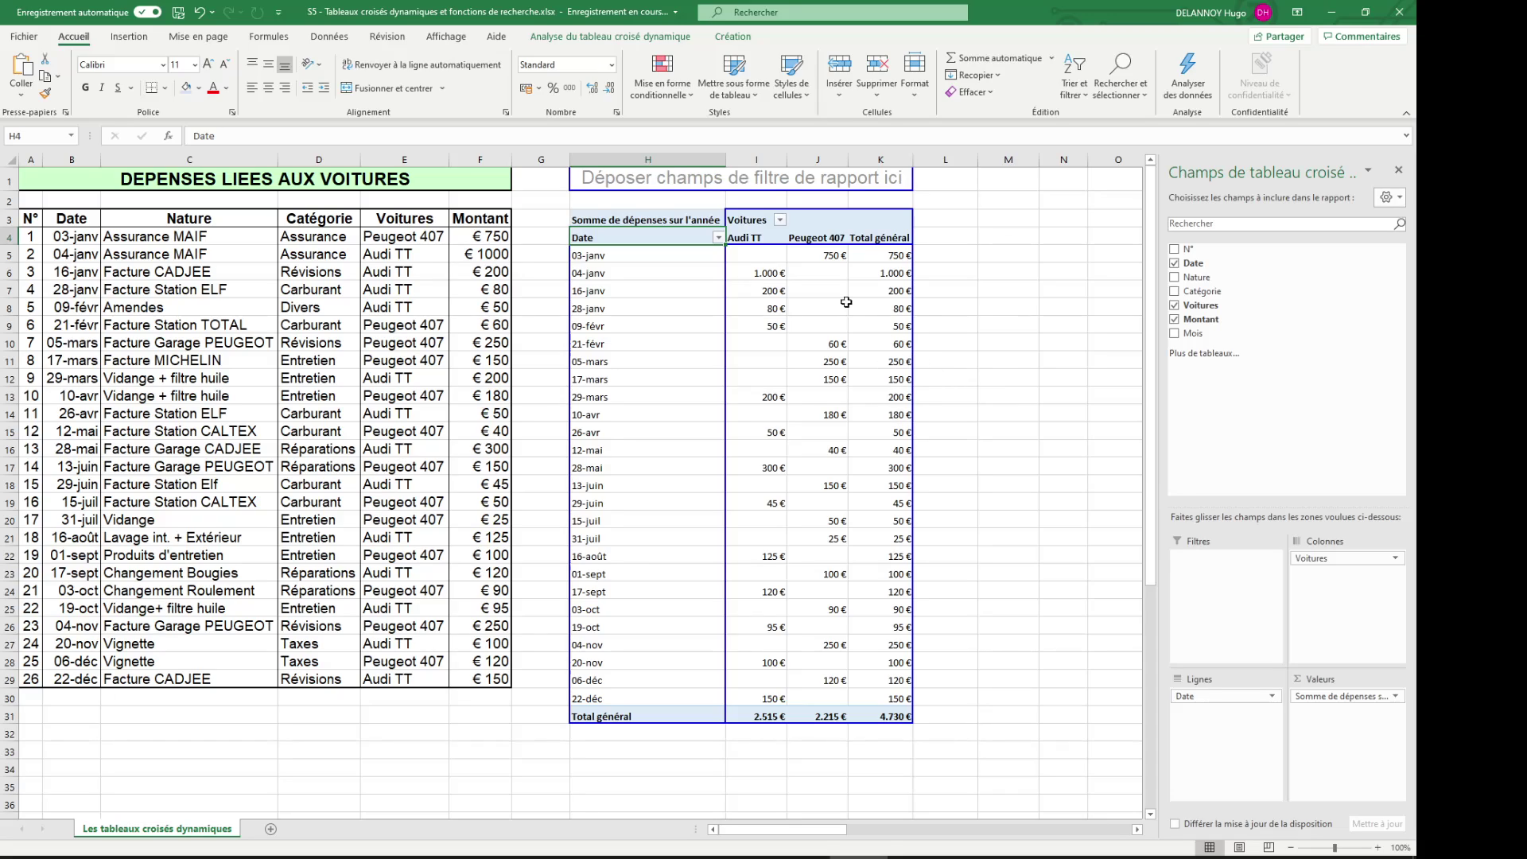
pyautogui.moveTo(755, 220); pyautogui.dragTo(961, 324)
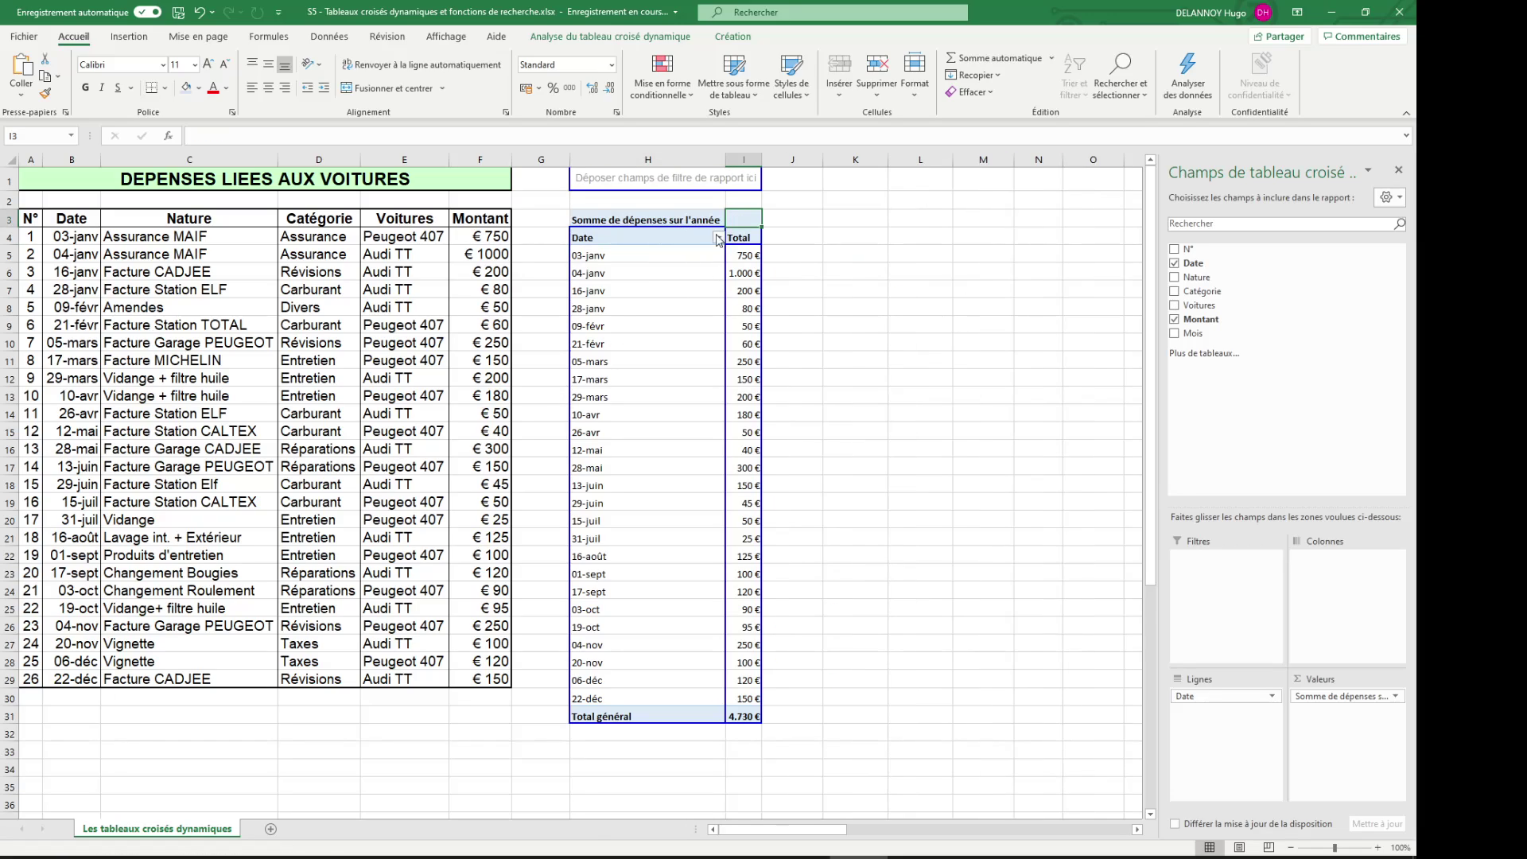
# Step: Group the pivot table's Date row labels by Mois only
pyautogui.click(680, 292)
pyautogui.rightClick(666, 291)
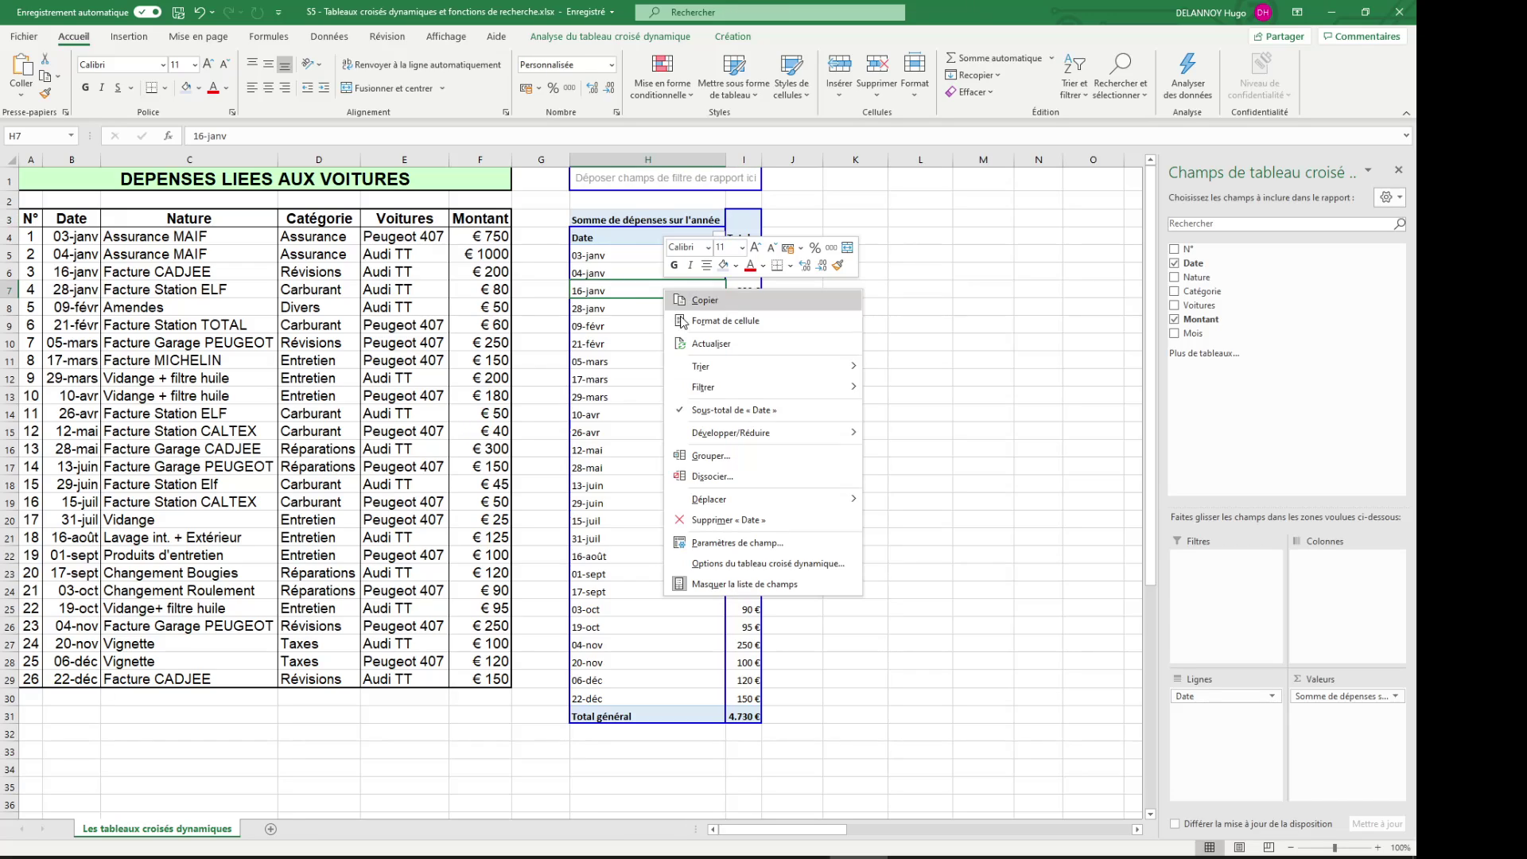
pyautogui.click(730, 455)
pyautogui.click(698, 456)
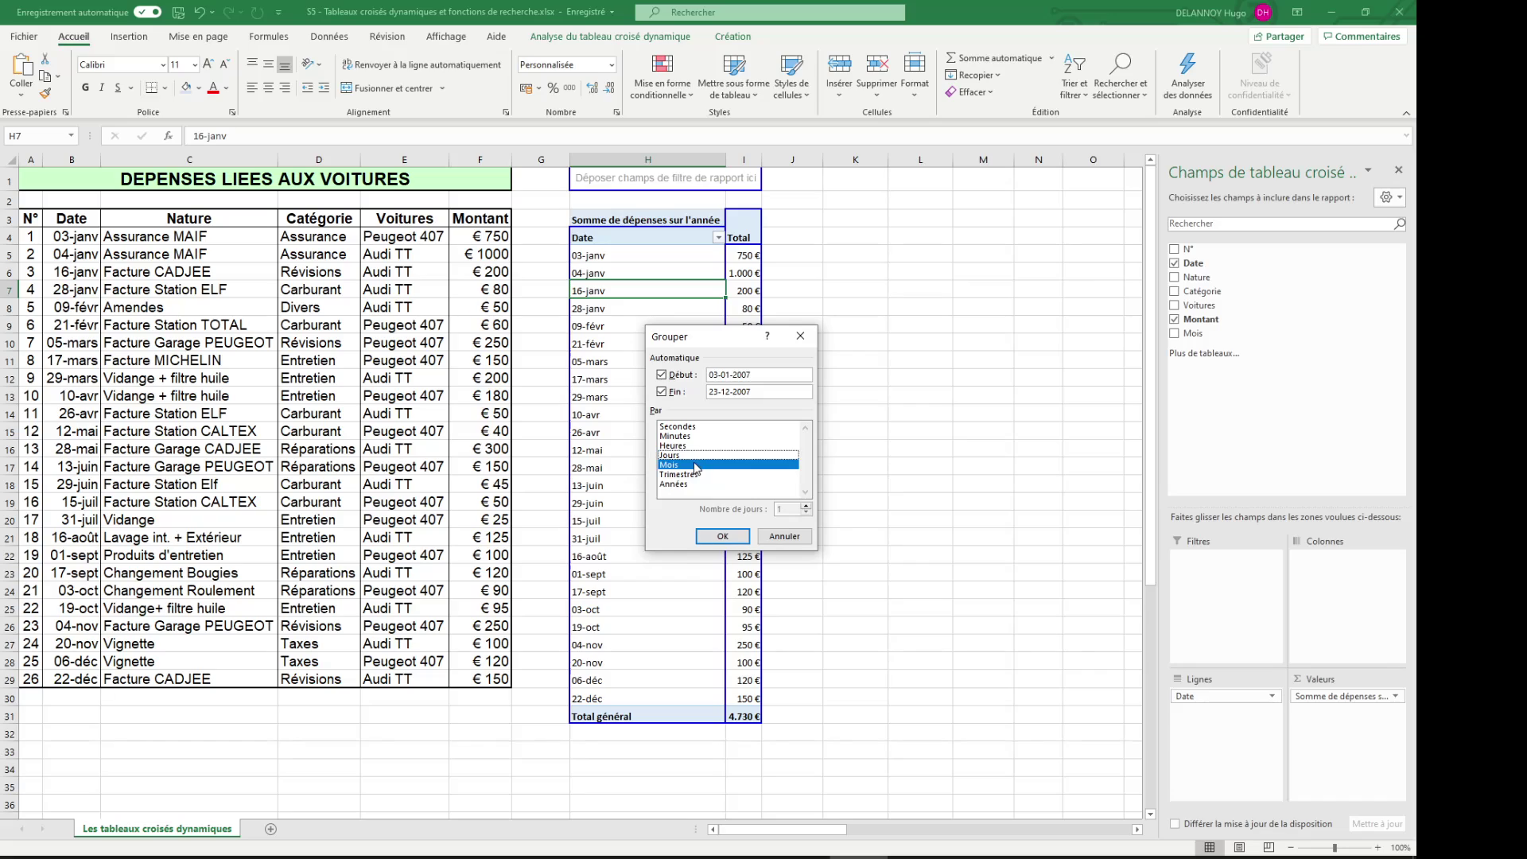
pyautogui.click(696, 466)
pyautogui.click(690, 483)
pyautogui.click(691, 465)
pyautogui.click(692, 483)
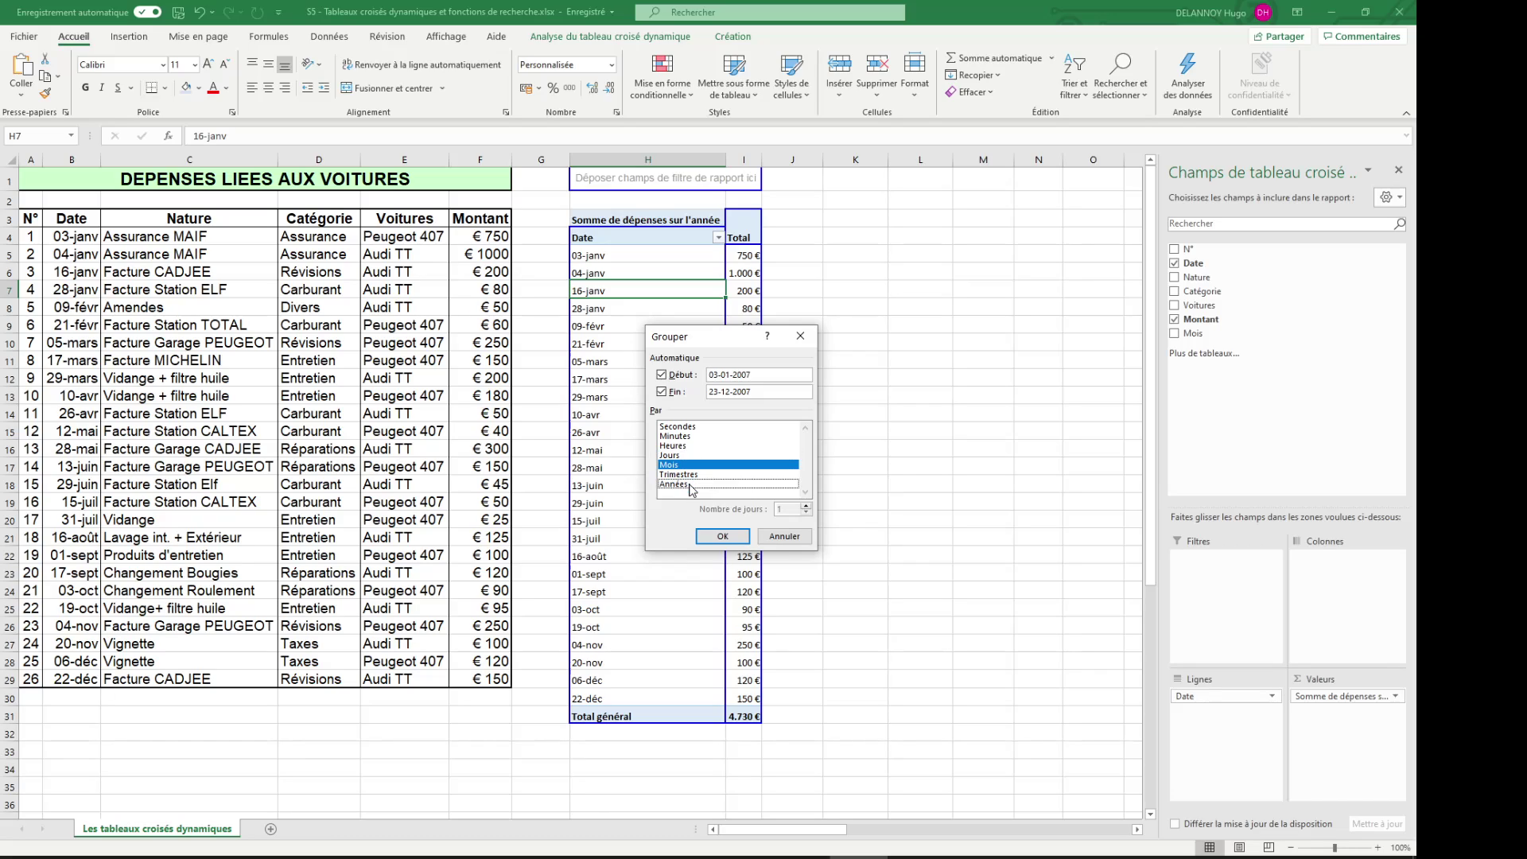
pyautogui.click(722, 535)
pyautogui.click(856, 447)
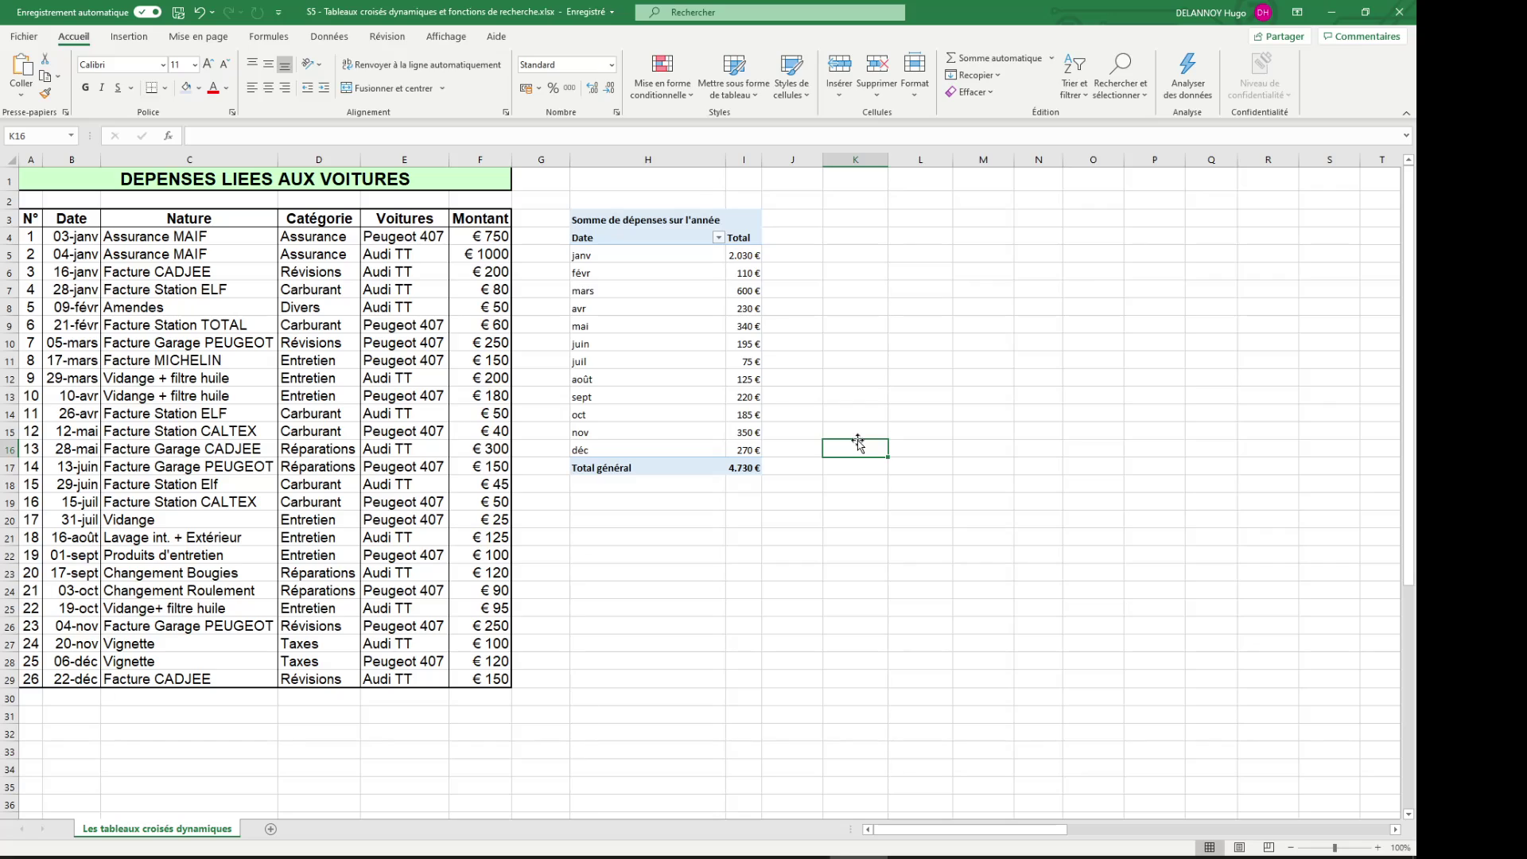
# Step: Add the Voitures field to the pivot table as a report filter
pyautogui.click(683, 352)
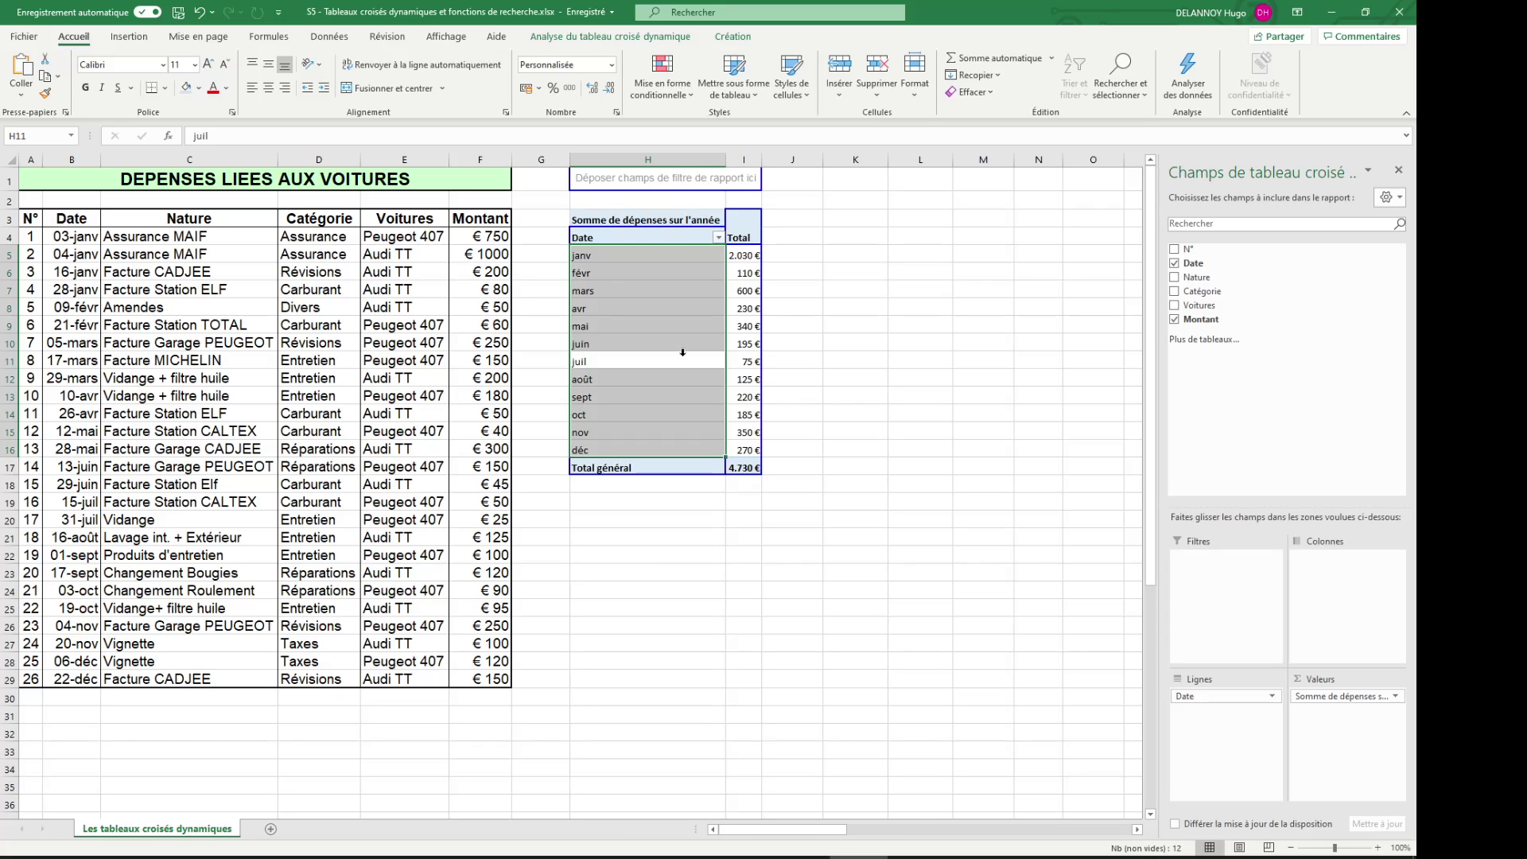
pyautogui.click(846, 337)
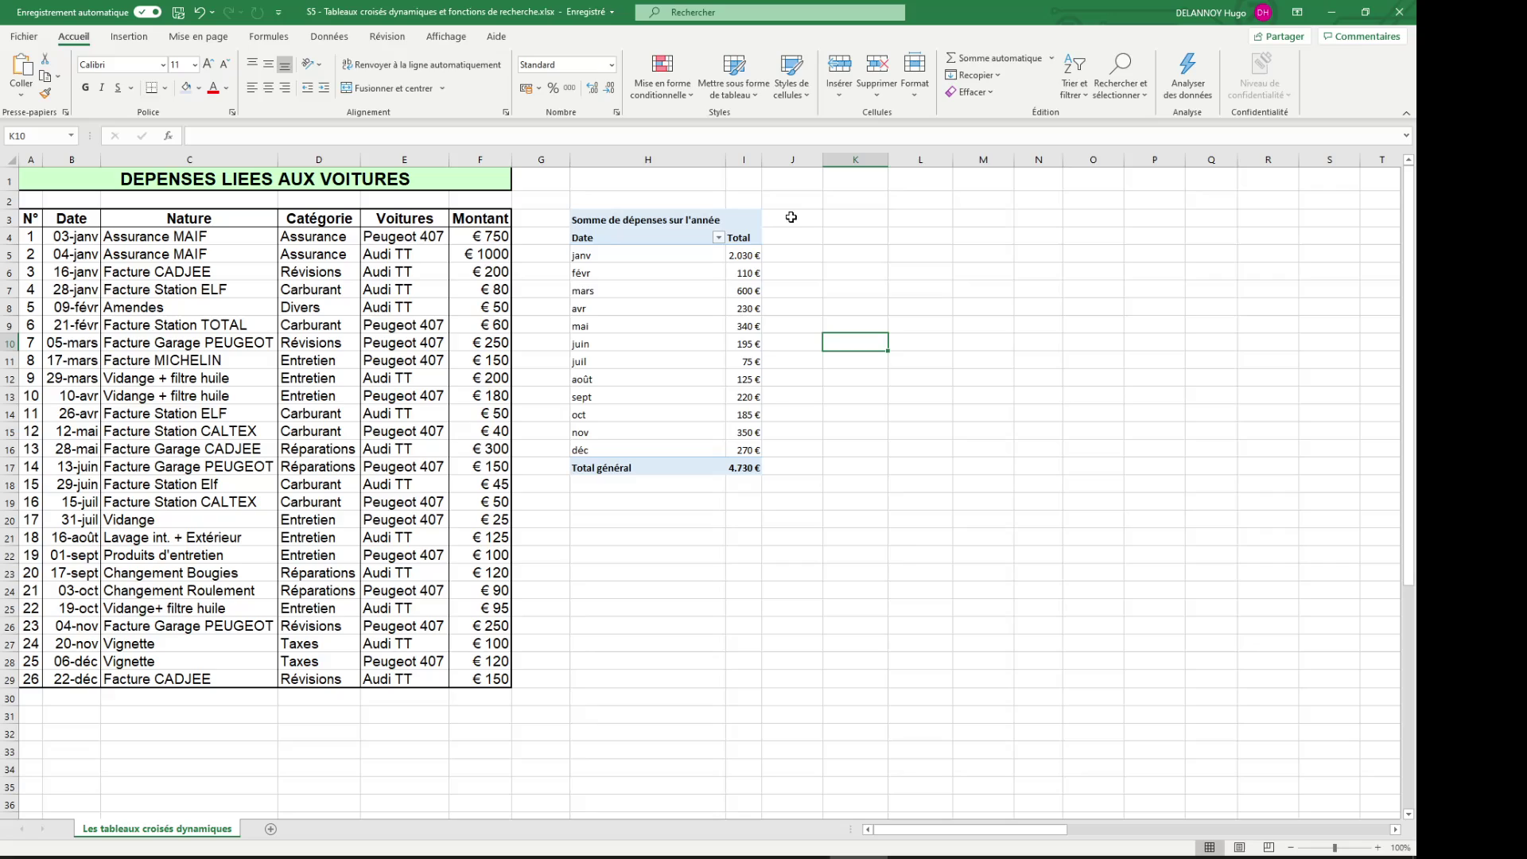
pyautogui.click(693, 386)
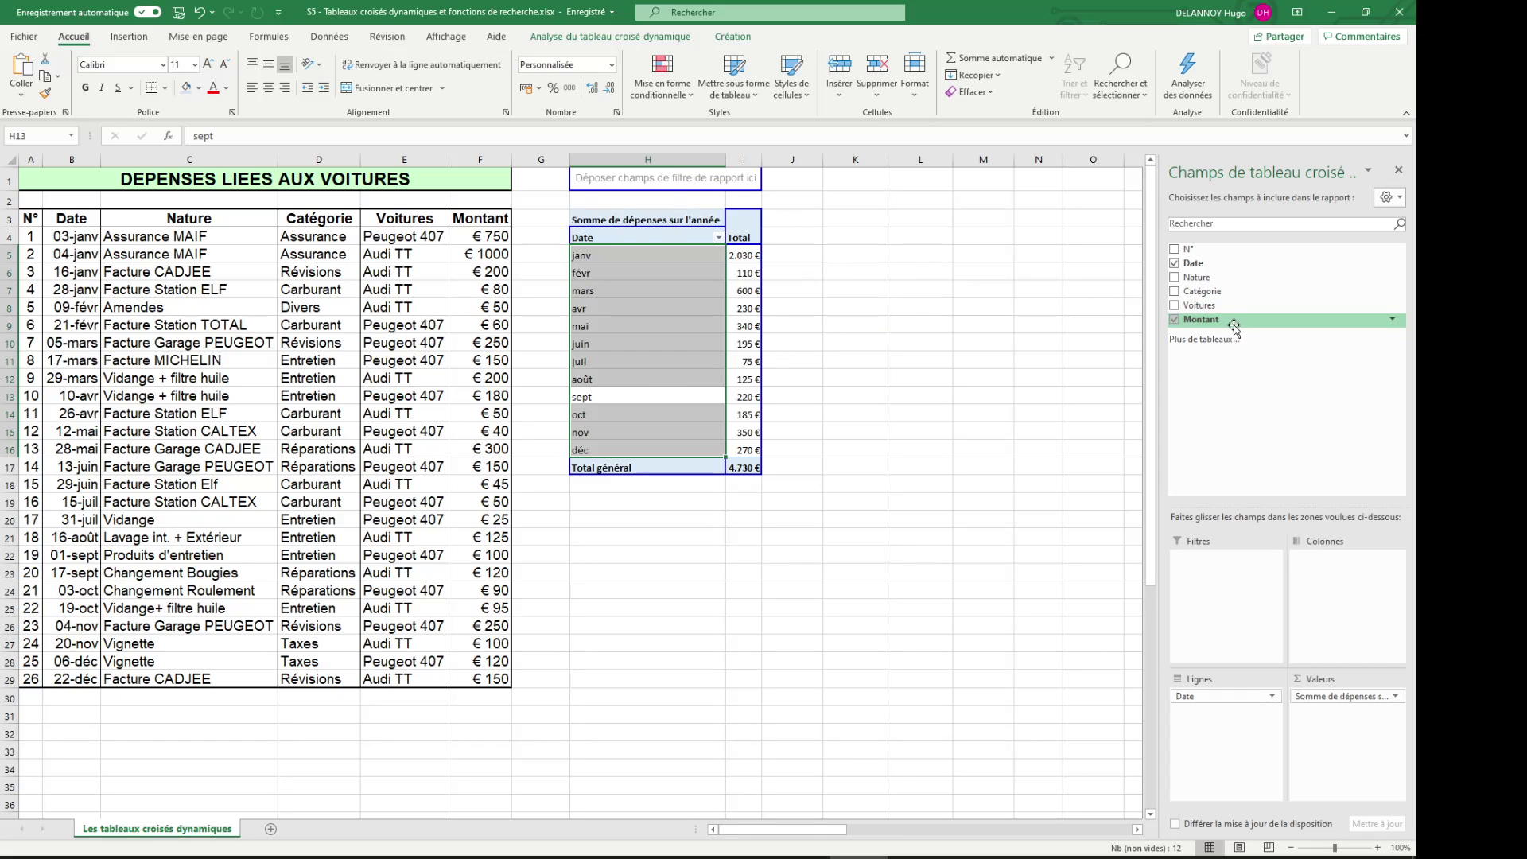
pyautogui.moveTo(1228, 310); pyautogui.dragTo(657, 191)
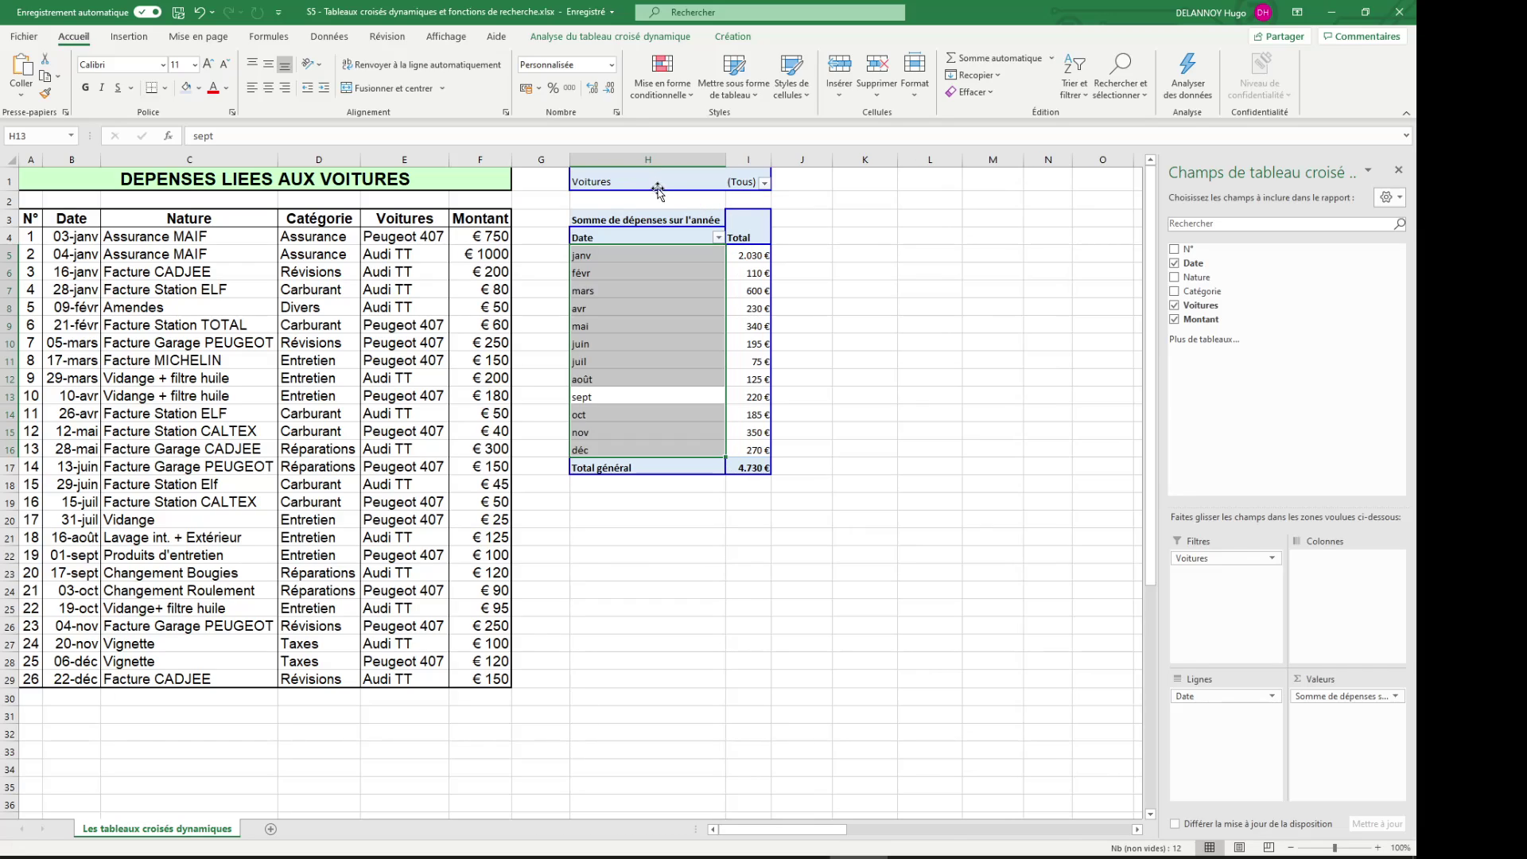
pyautogui.click(931, 235)
# Step: Filter the monthly expenses by the car Audi TT with the Voitures report filter
pyautogui.click(745, 184)
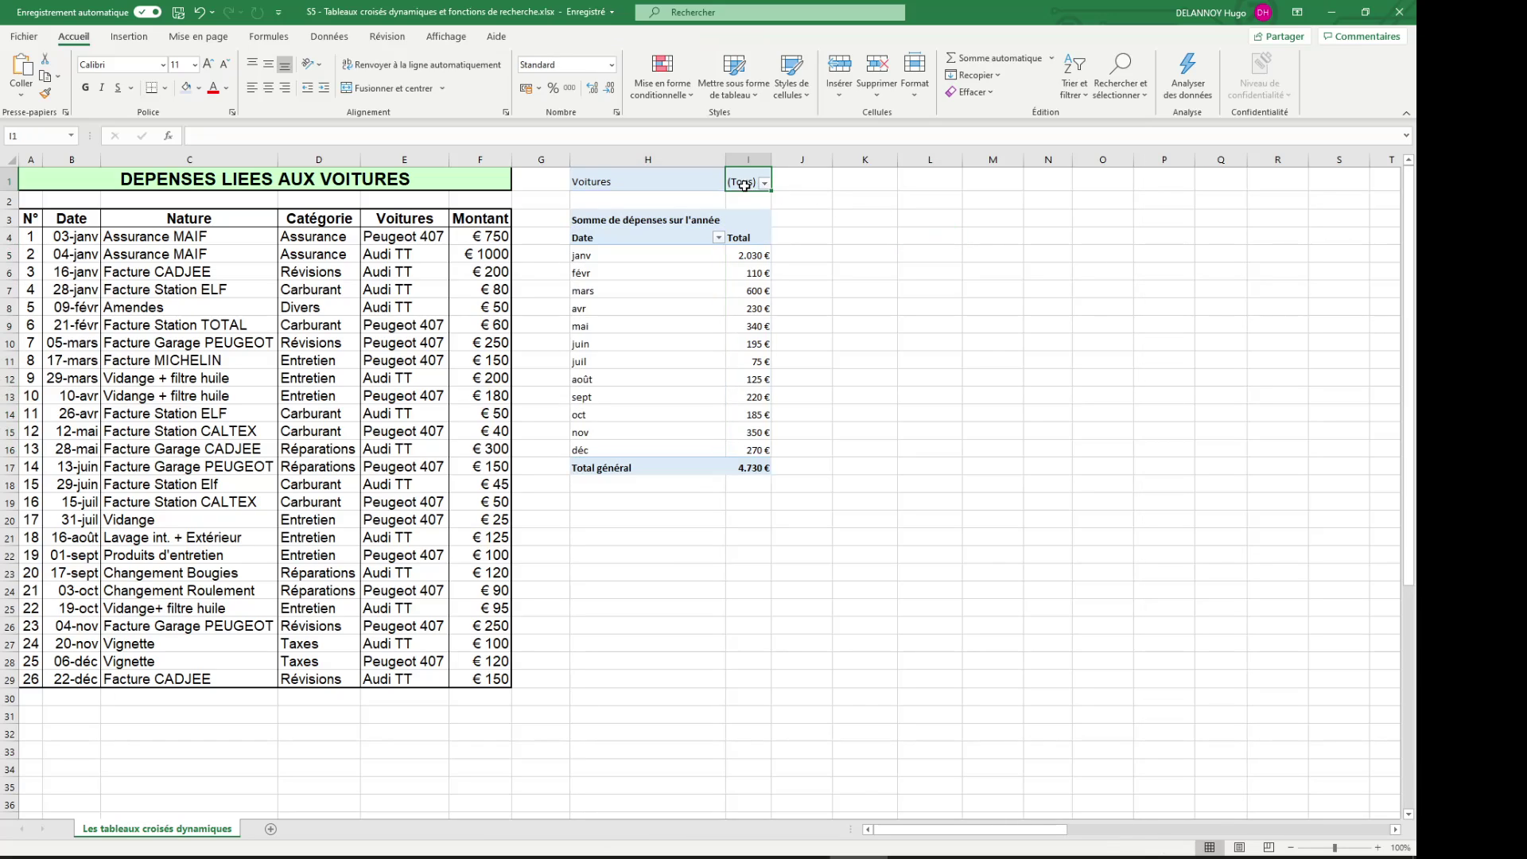
pyautogui.click(763, 184)
pyautogui.click(649, 232)
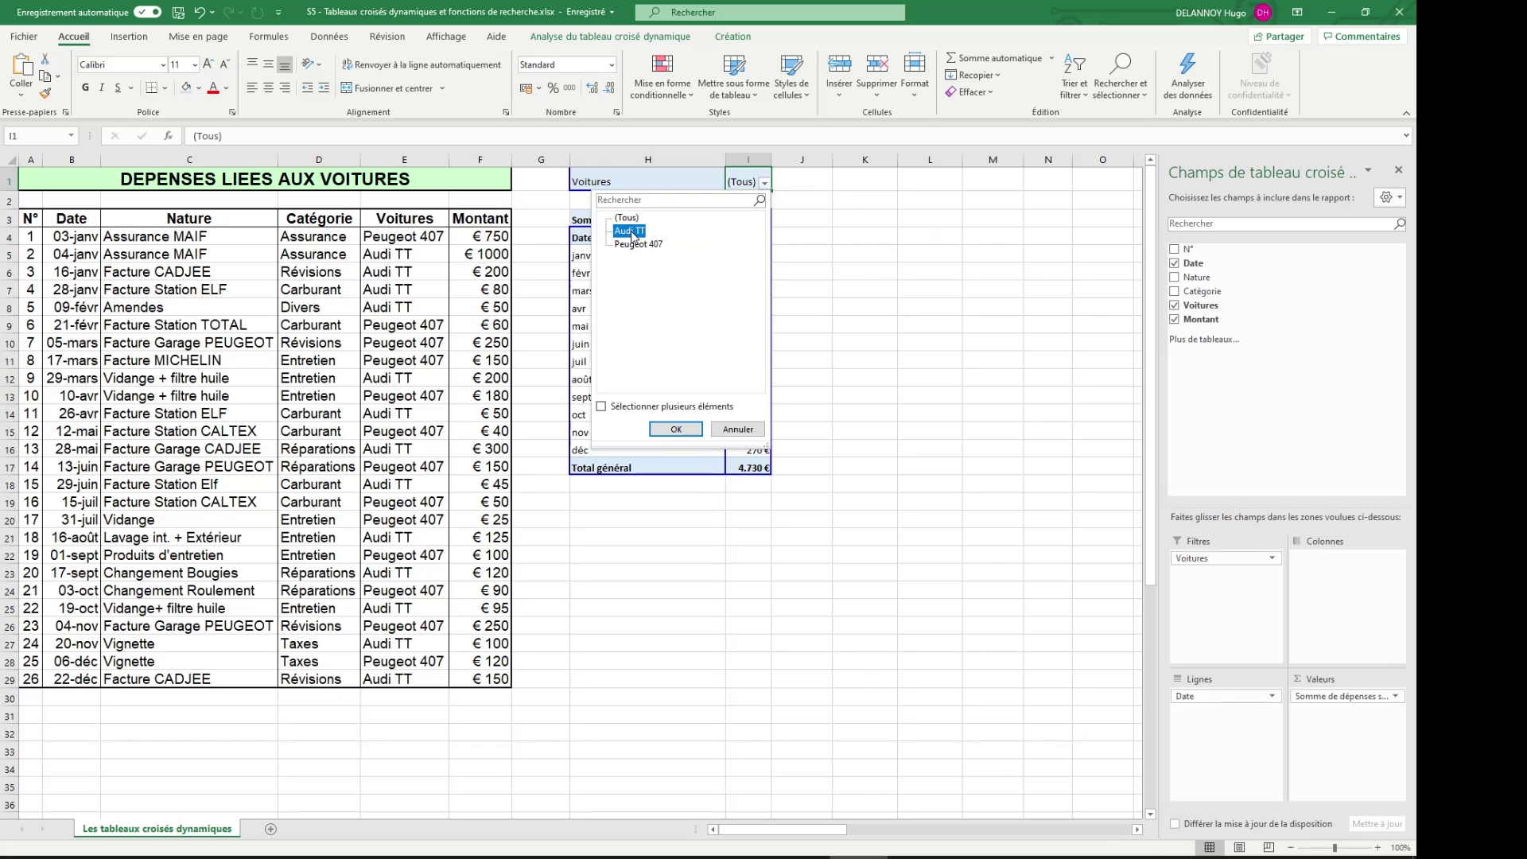
pyautogui.click(676, 429)
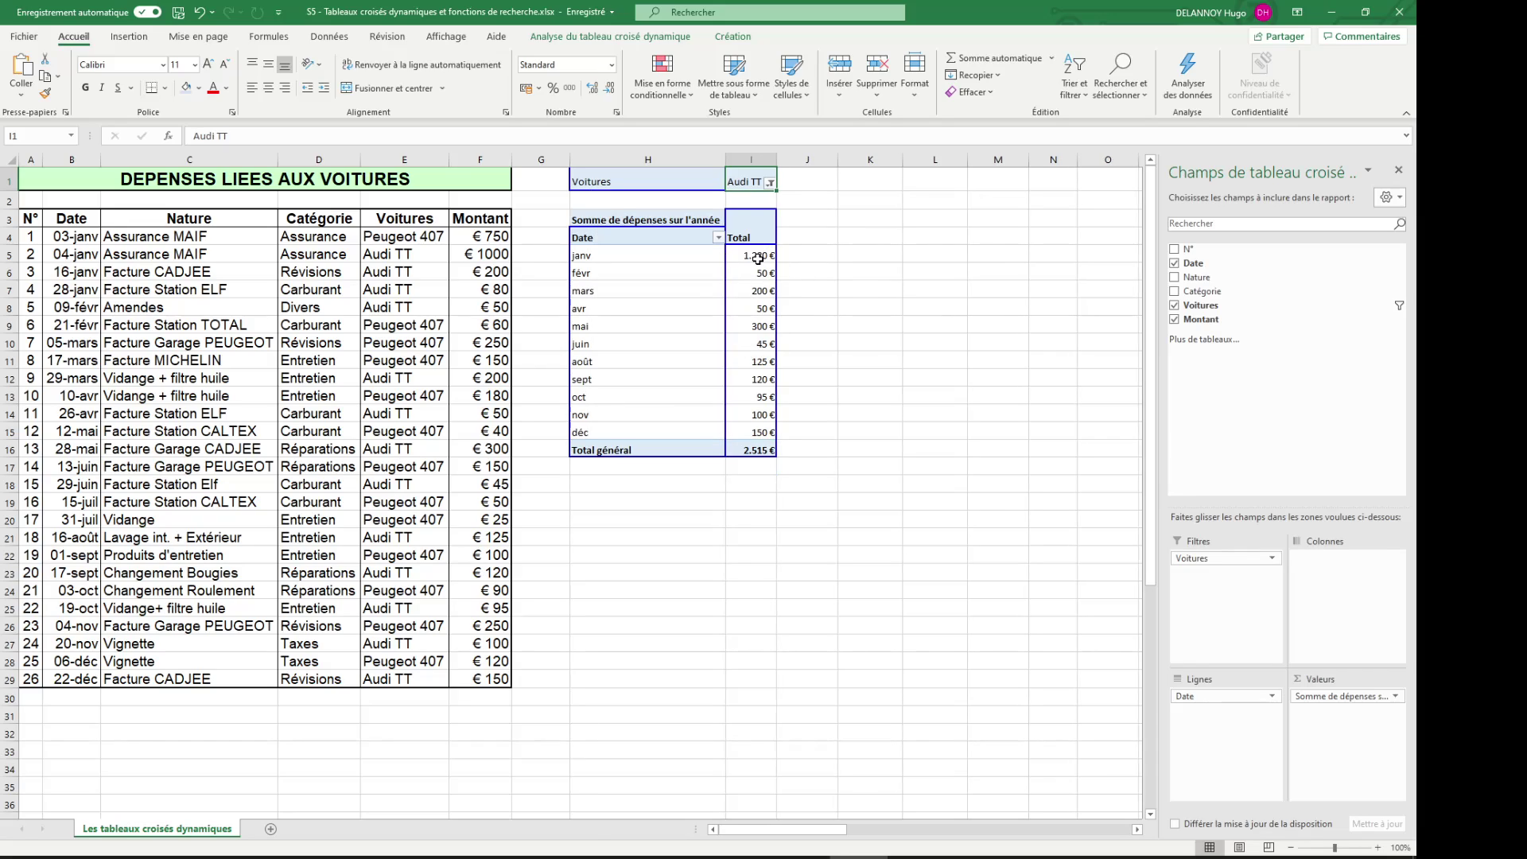
# Step: Switch the Voitures report filter to Peugeot 407
pyautogui.click(769, 183)
pyautogui.click(643, 243)
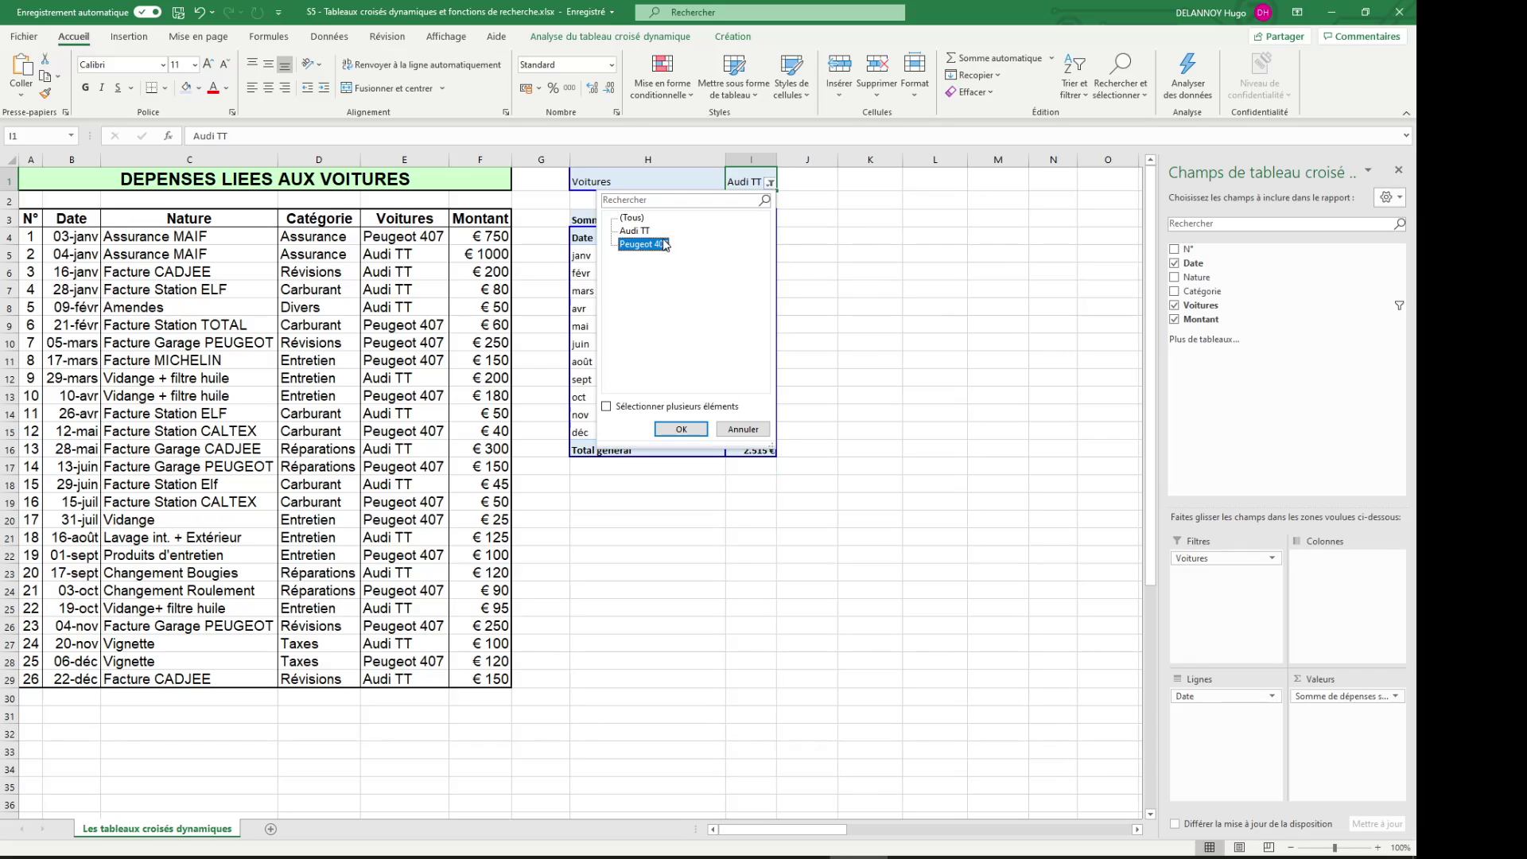
pyautogui.click(676, 429)
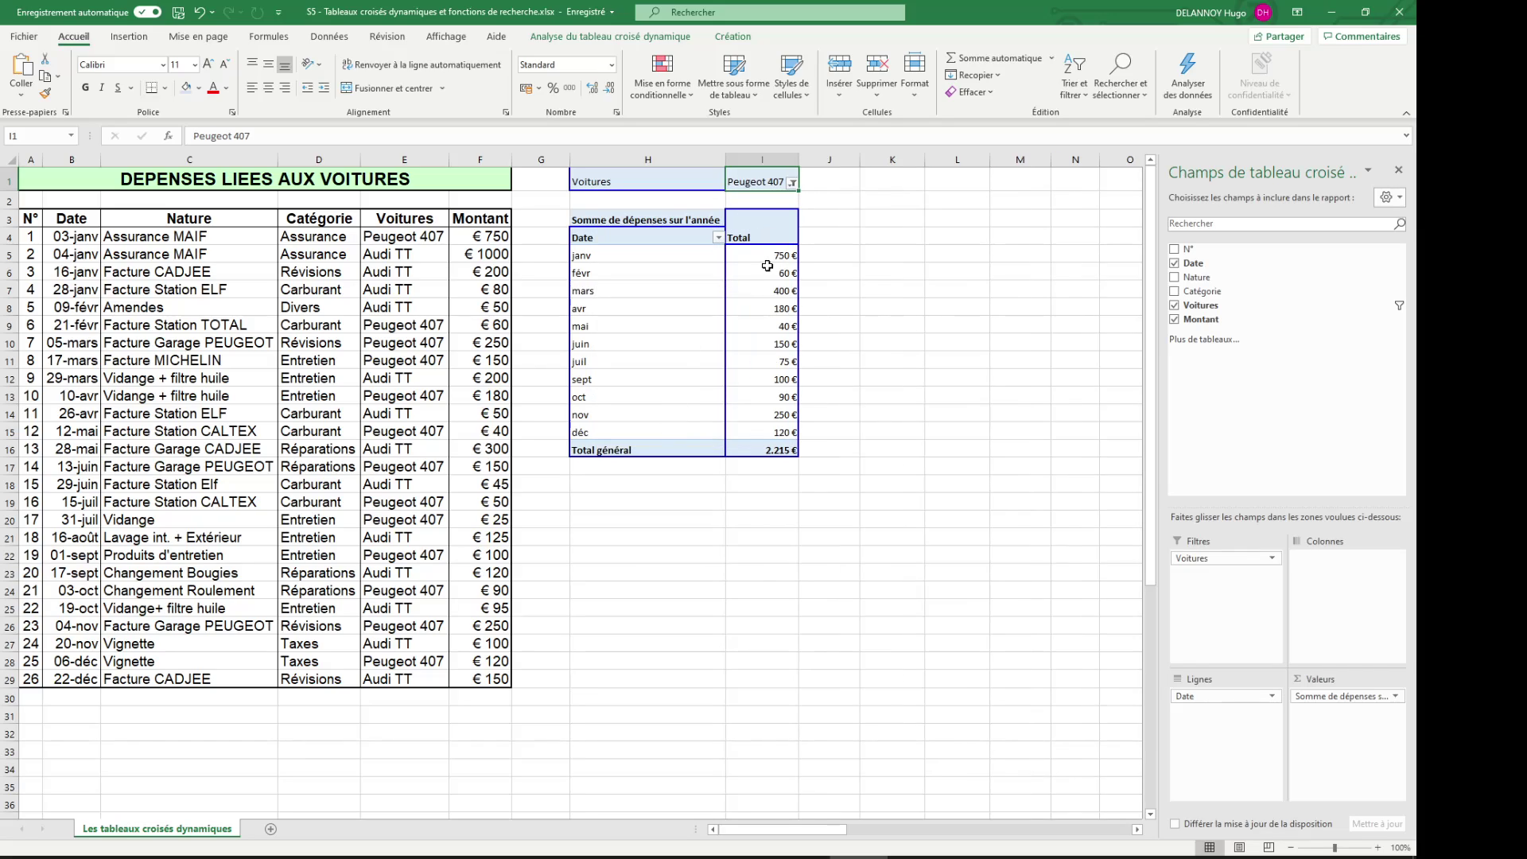
# Step: Reset the Voitures report filter to (Tous) and add the Catégorie field as the pivot table's columns
pyautogui.click(793, 183)
pyautogui.click(652, 220)
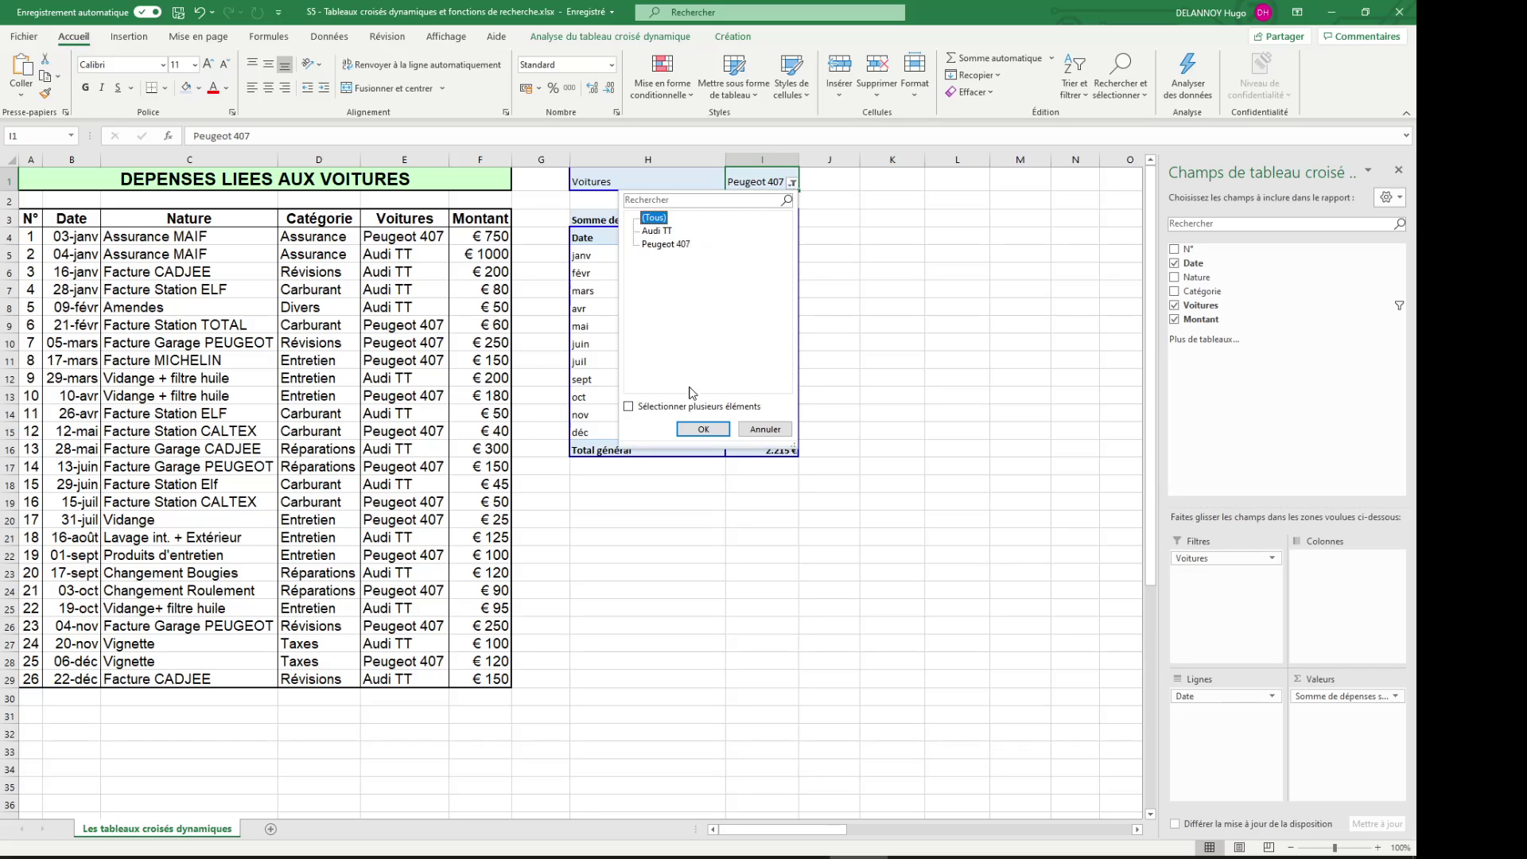
pyautogui.click(703, 428)
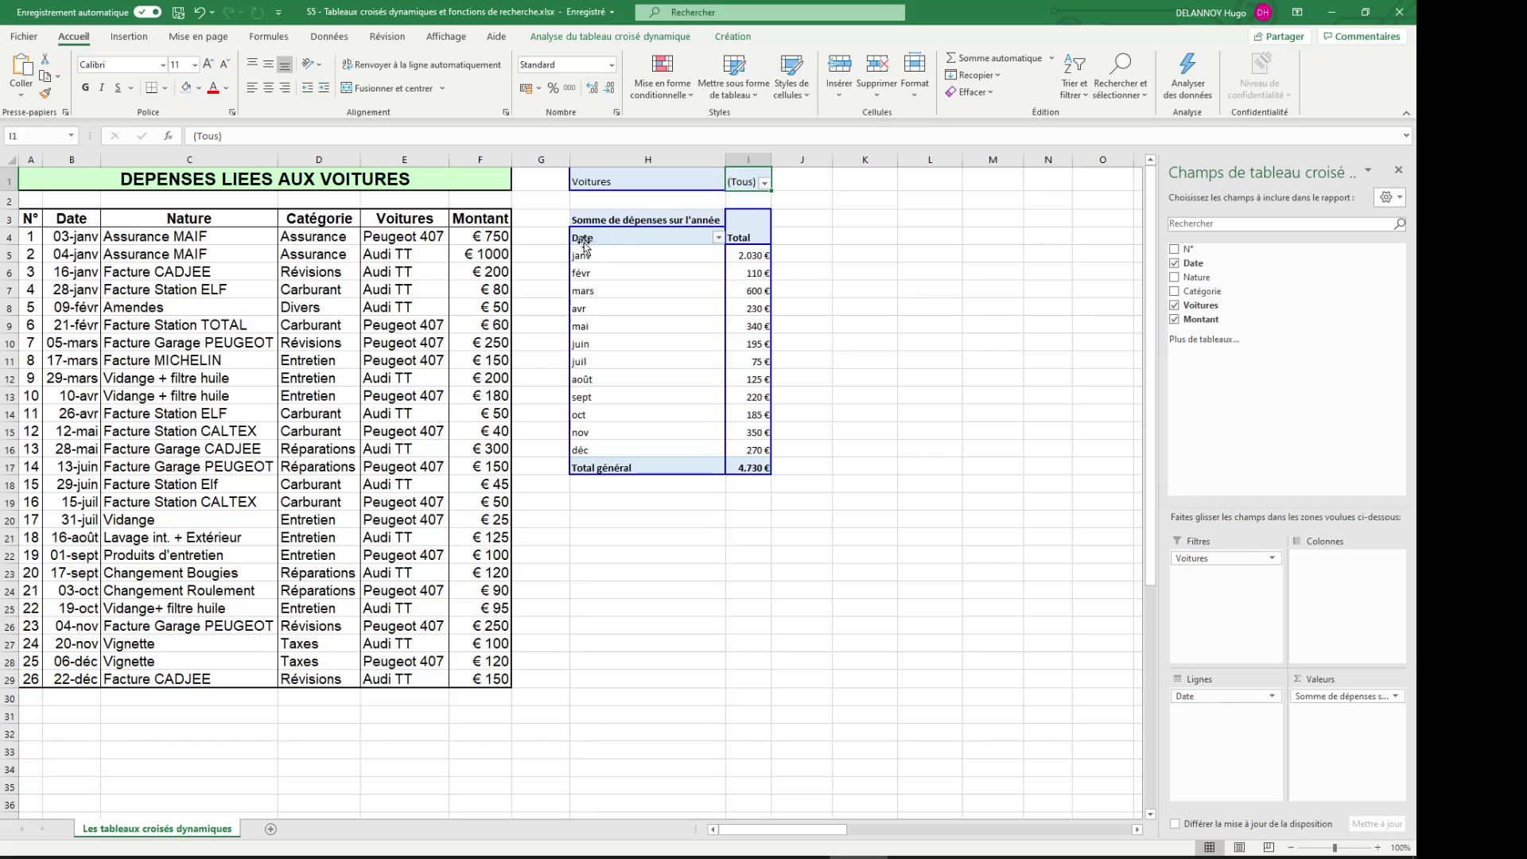
pyautogui.moveTo(1198, 292); pyautogui.dragTo(781, 223)
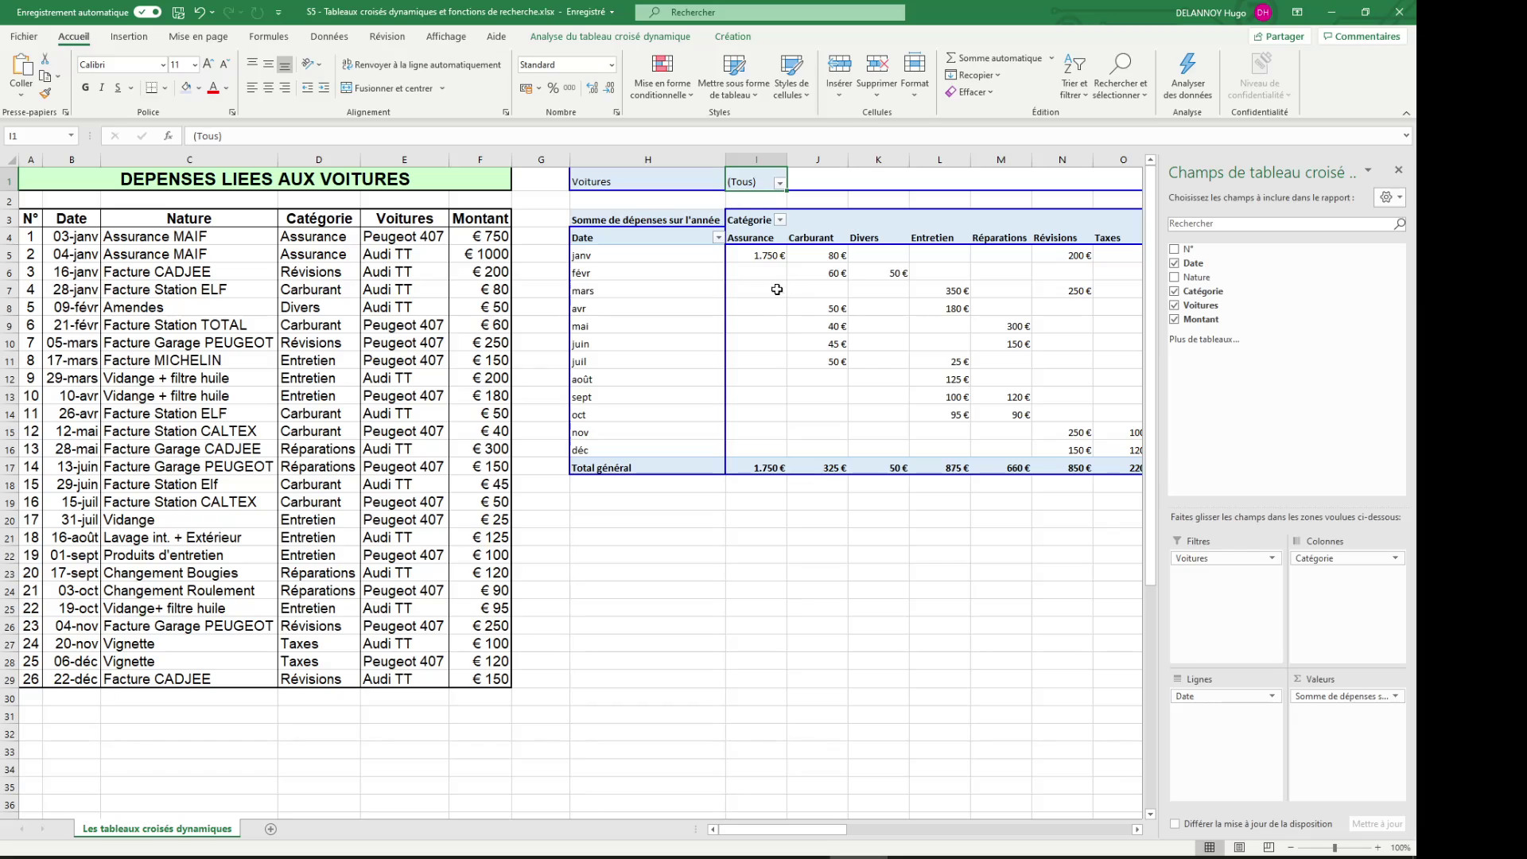
# Step: Filter the month-by-category expenses to Audi TT and view the table through its grand total column
pyautogui.moveTo(757, 257)
pyautogui.click(779, 182)
pyautogui.click(638, 231)
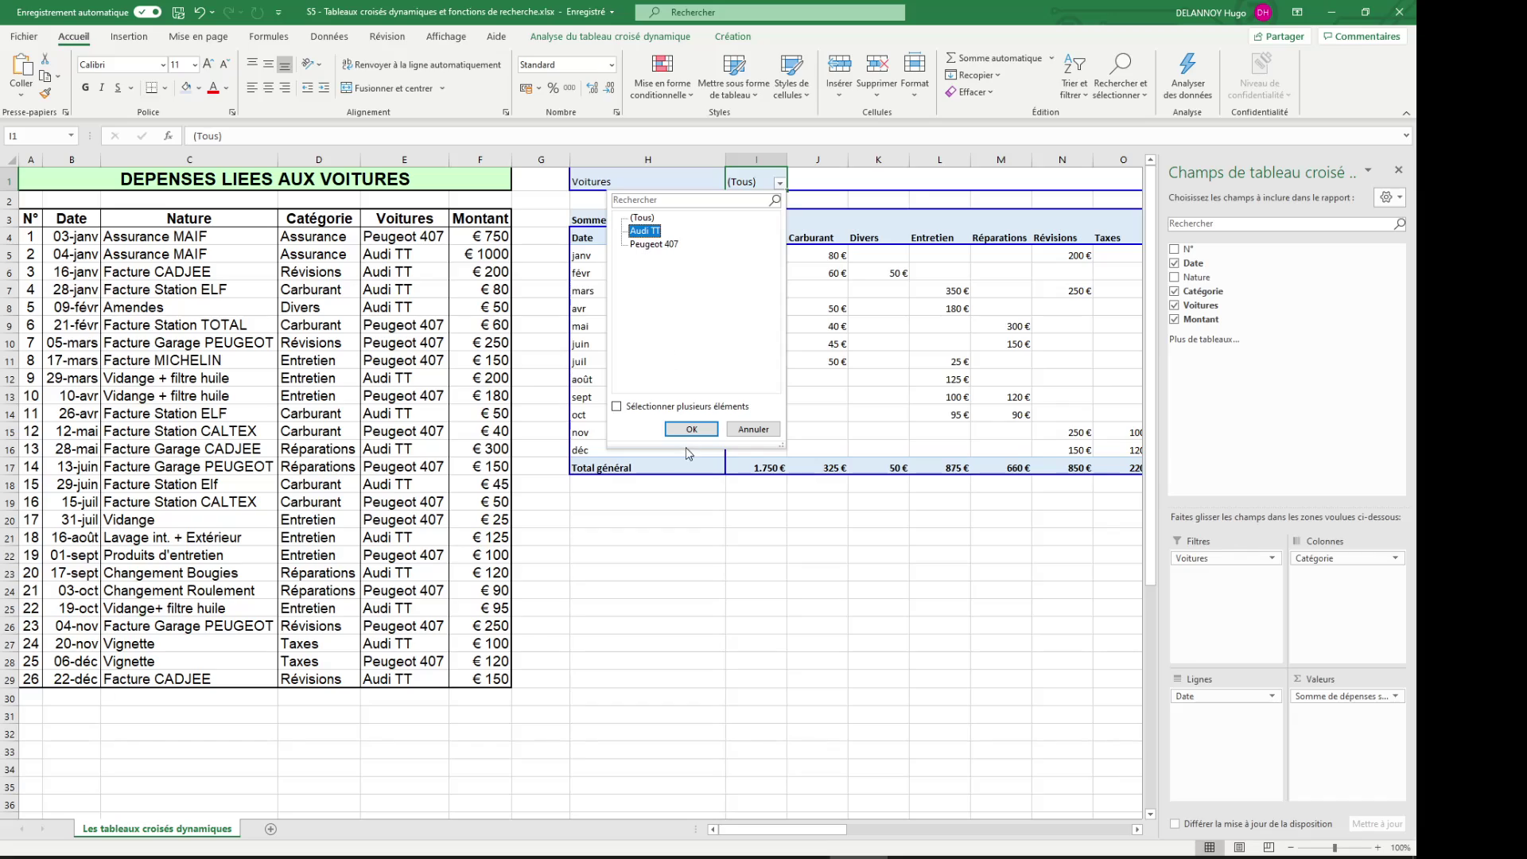
pyautogui.click(691, 428)
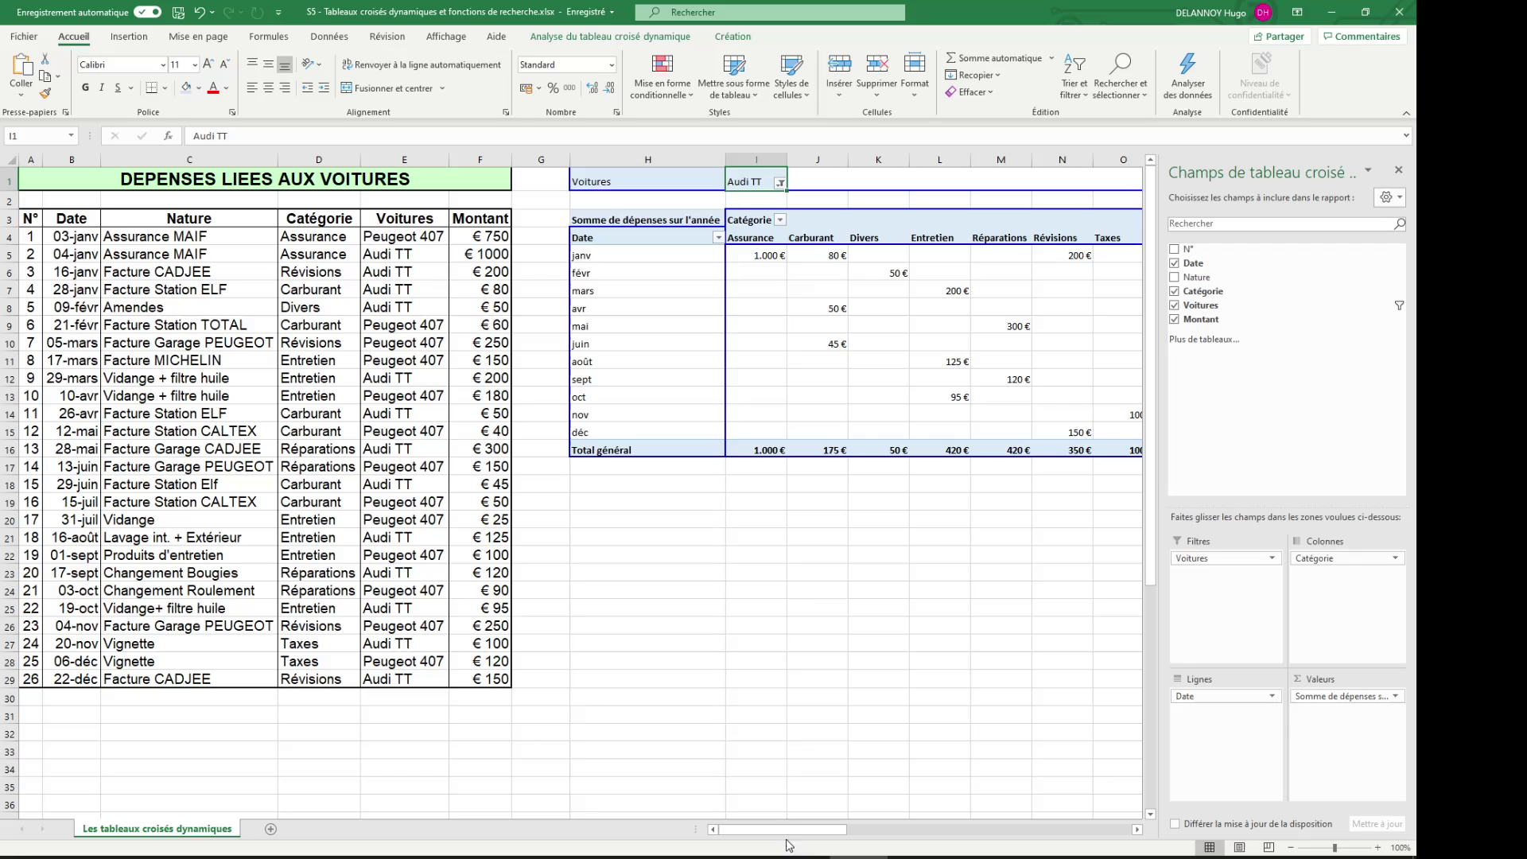
pyautogui.moveTo(802, 830); pyautogui.dragTo(815, 829)
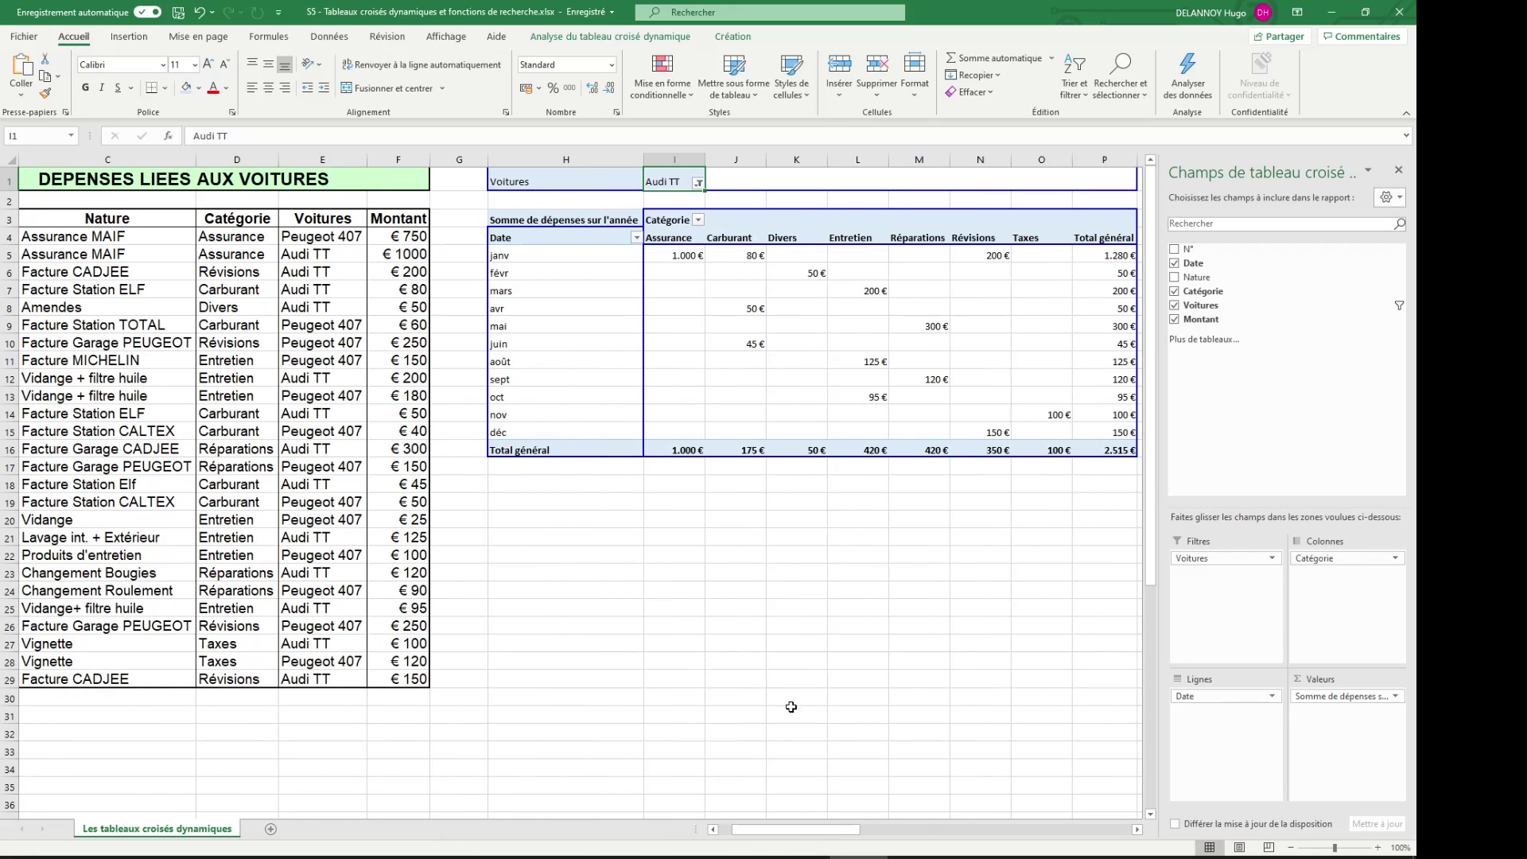
# Step: Filter the month-by-category expenses to Peugeot 407, and set the Voitures report filter back to (Tous)
pyautogui.click(698, 183)
pyautogui.click(572, 244)
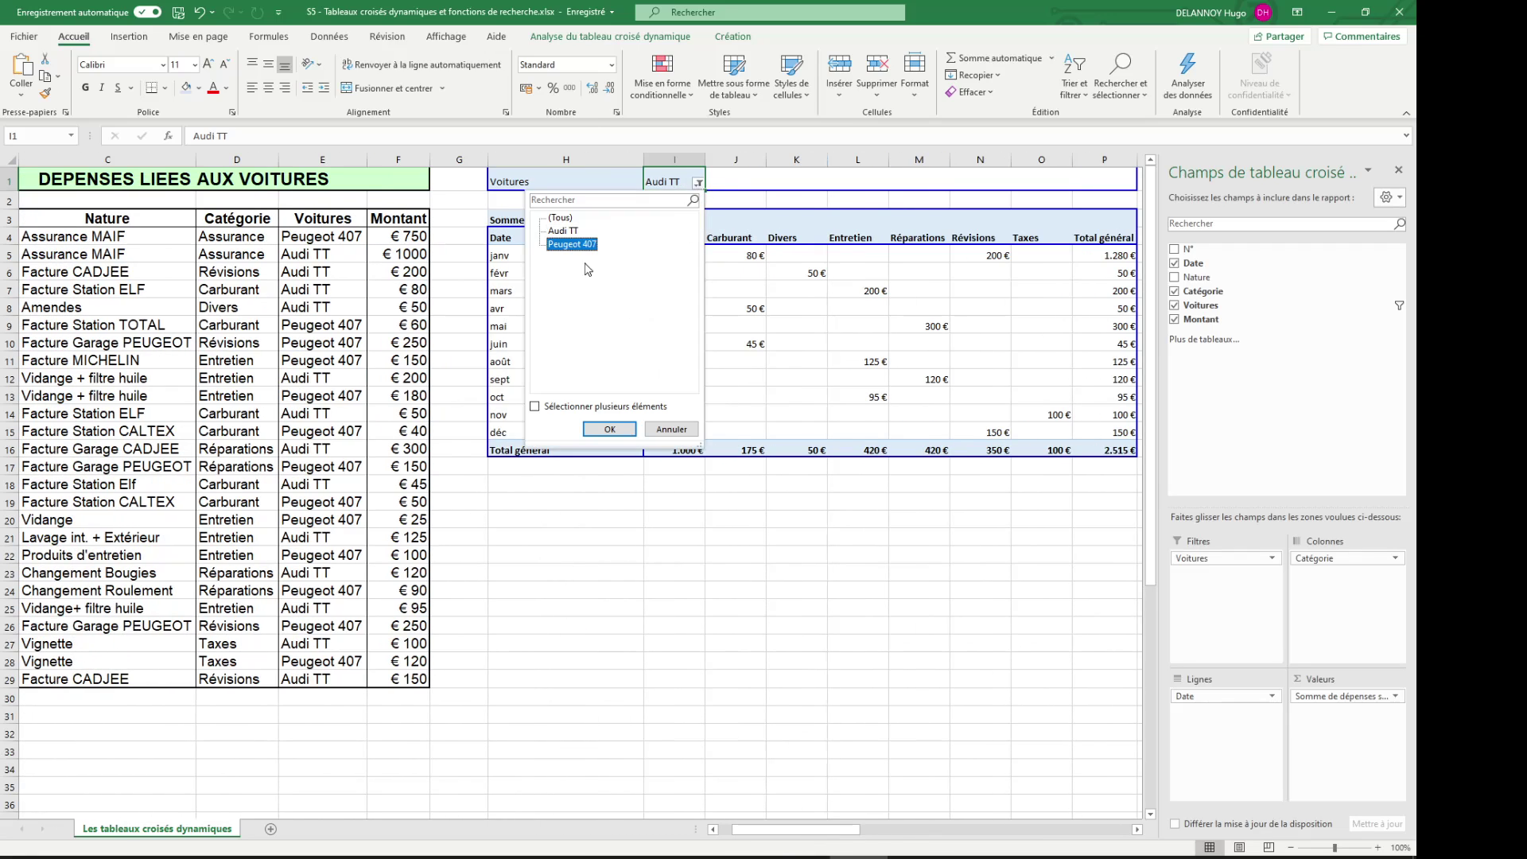
pyautogui.click(610, 429)
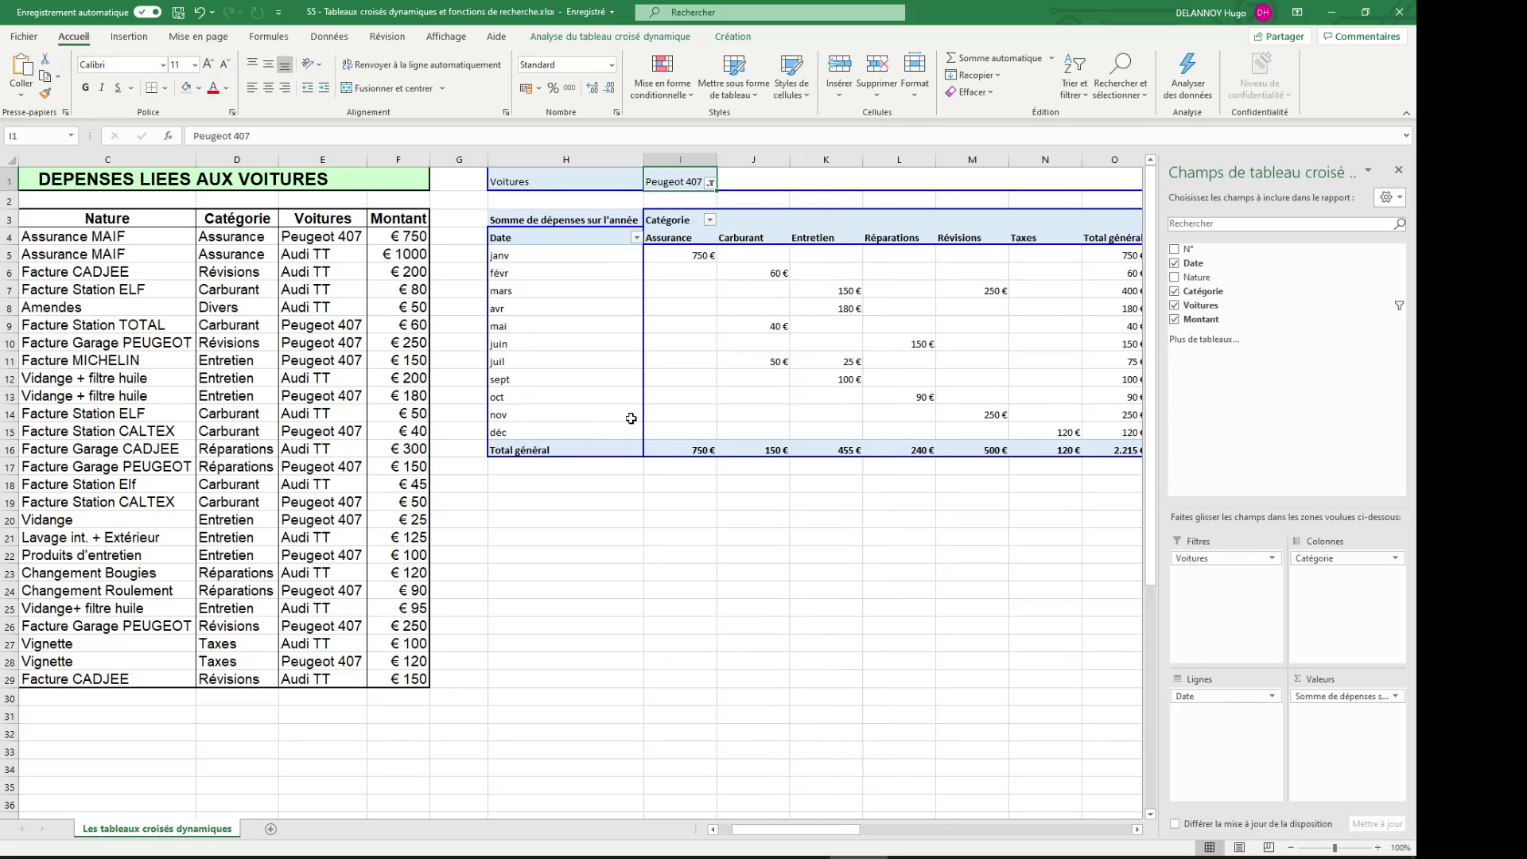
pyautogui.click(708, 183)
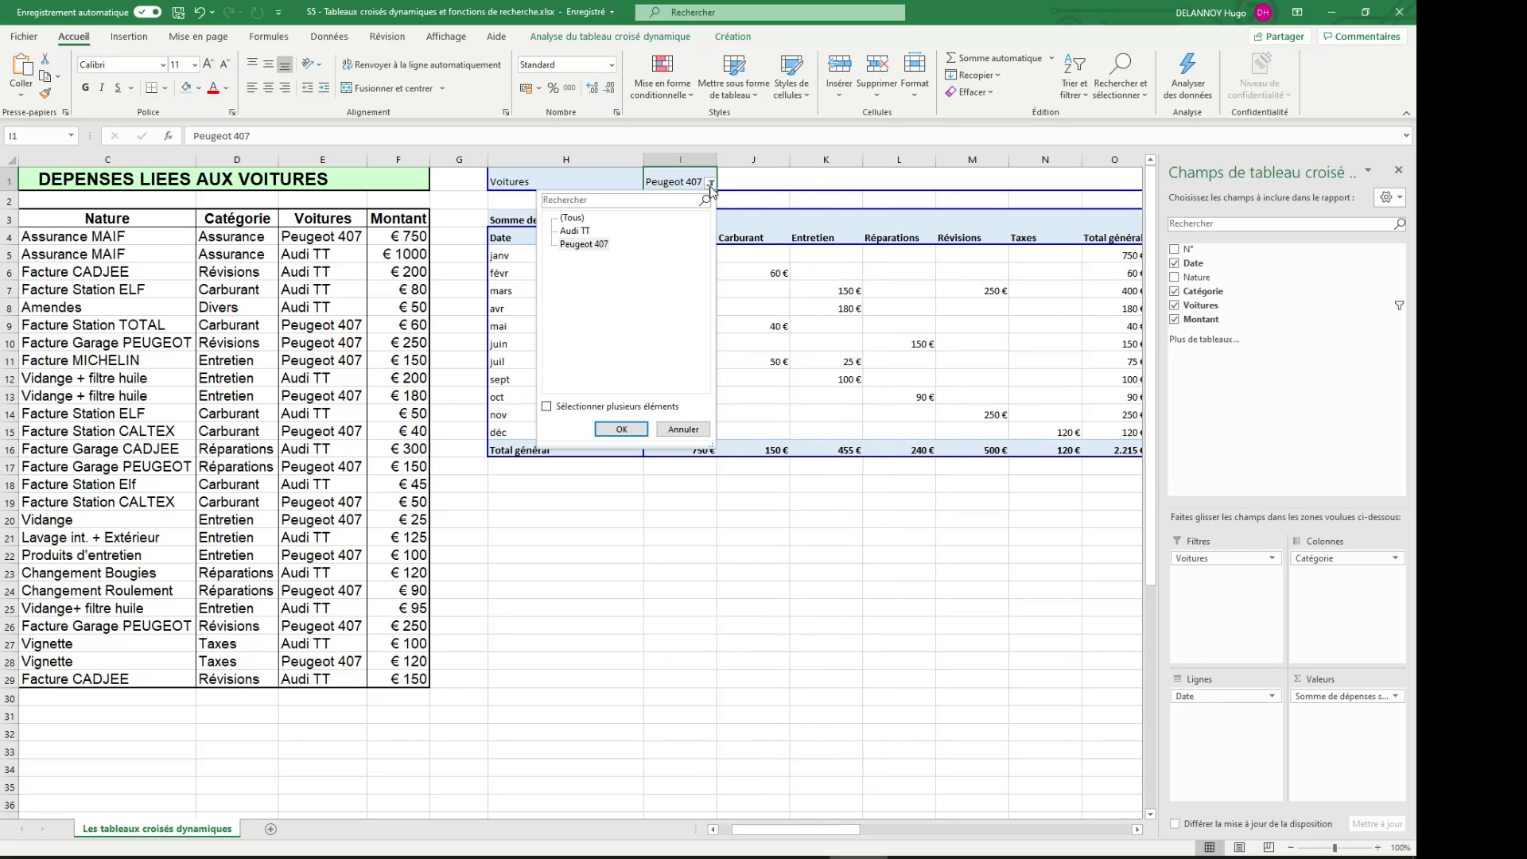
pyautogui.click(613, 429)
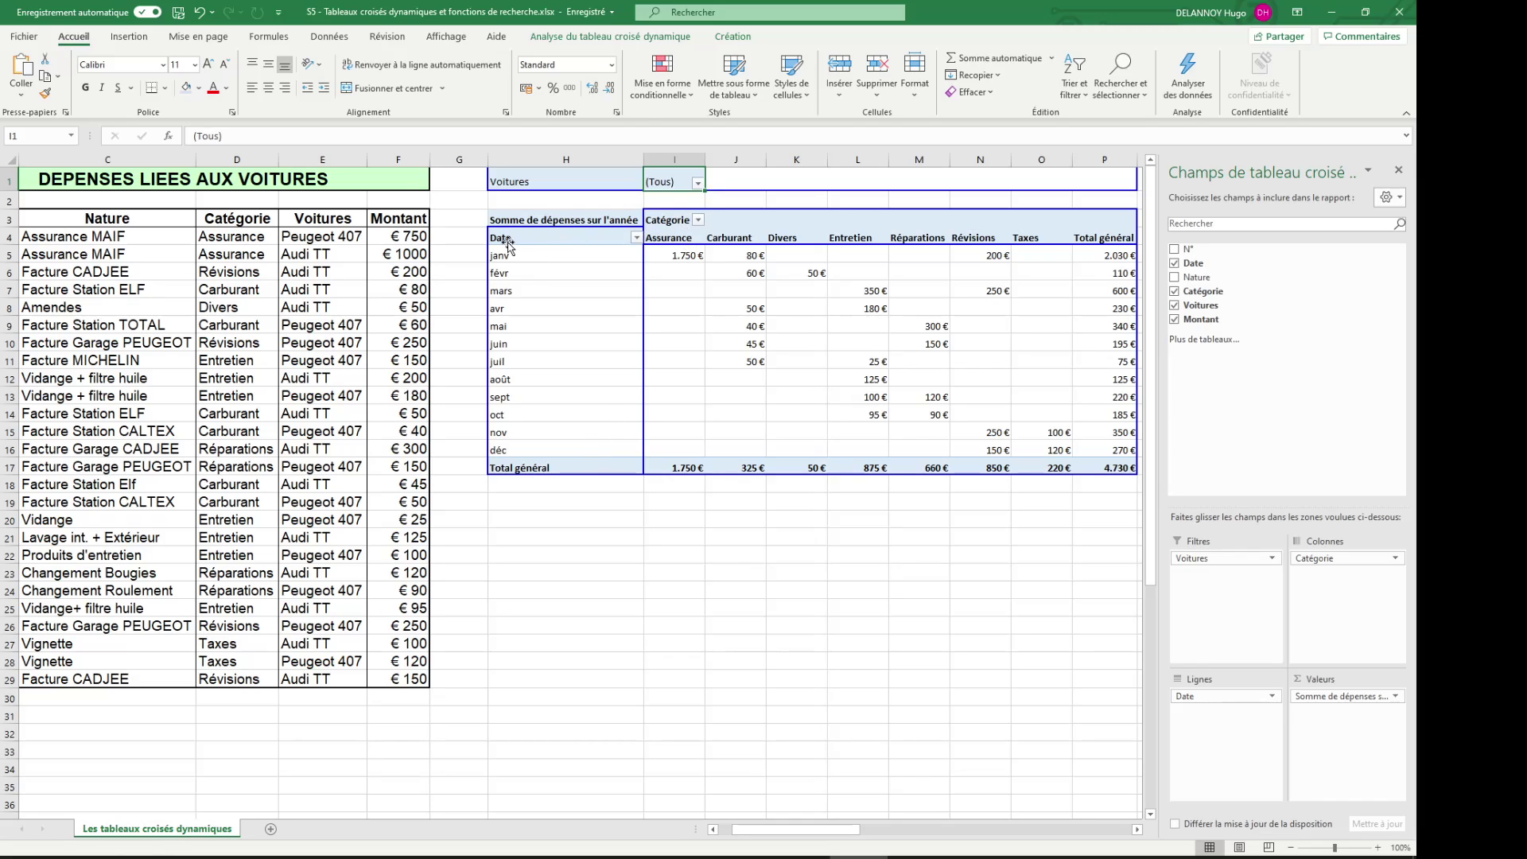
# Step: Remove the Date field from the pivot table and move the Catégorie field from columns to rows
pyautogui.moveTo(508, 243); pyautogui.dragTo(799, 633)
pyautogui.moveTo(666, 211); pyautogui.dragTo(566, 263)
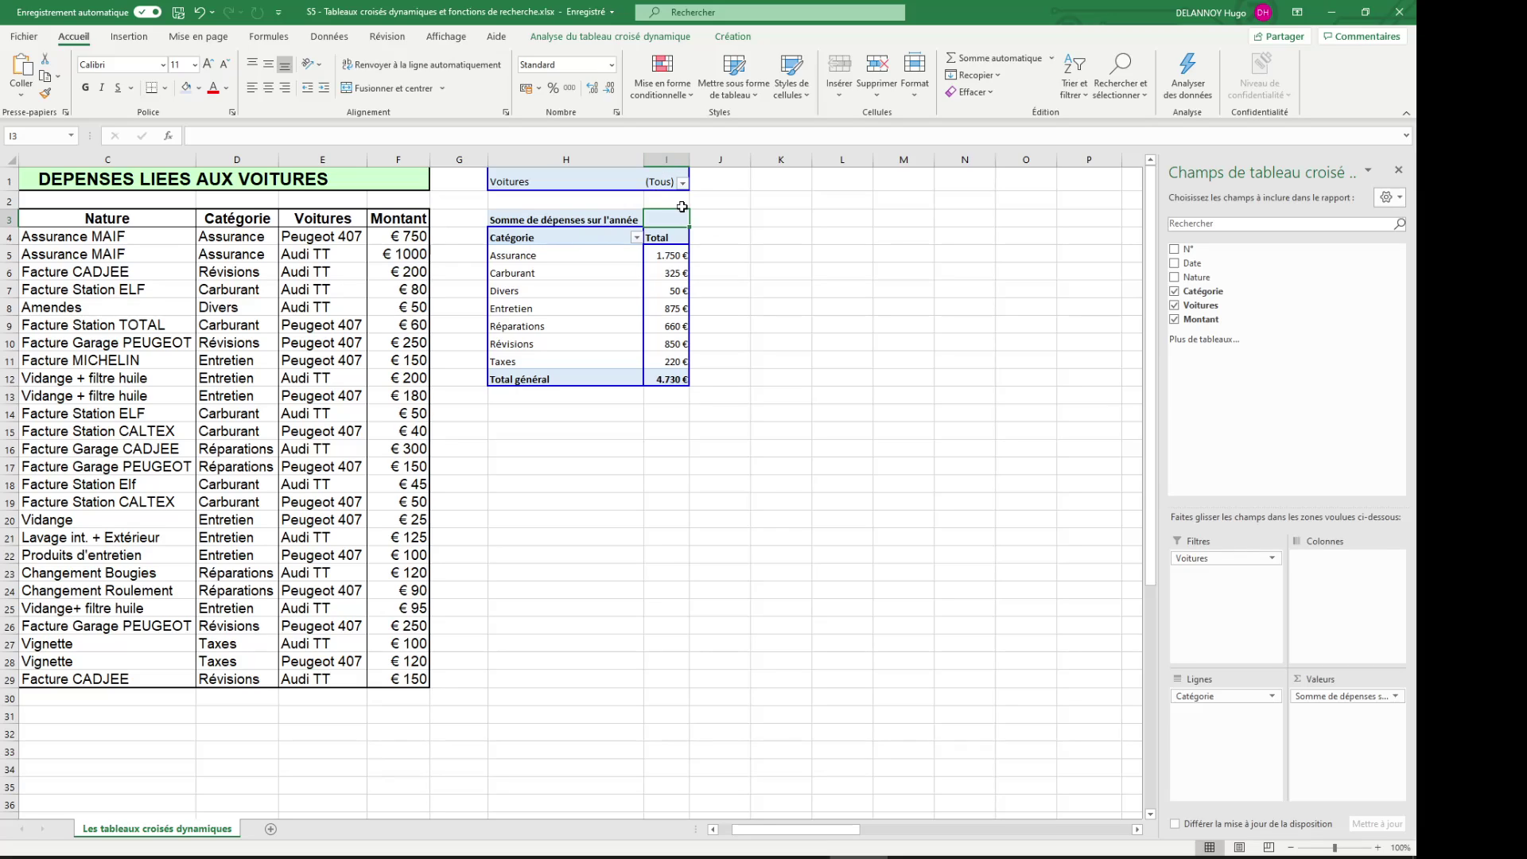
# Step: Filter the category expense totals to Audi TT and switch the Voitures report filter to Peugeot 407 to compare both cars
pyautogui.click(683, 183)
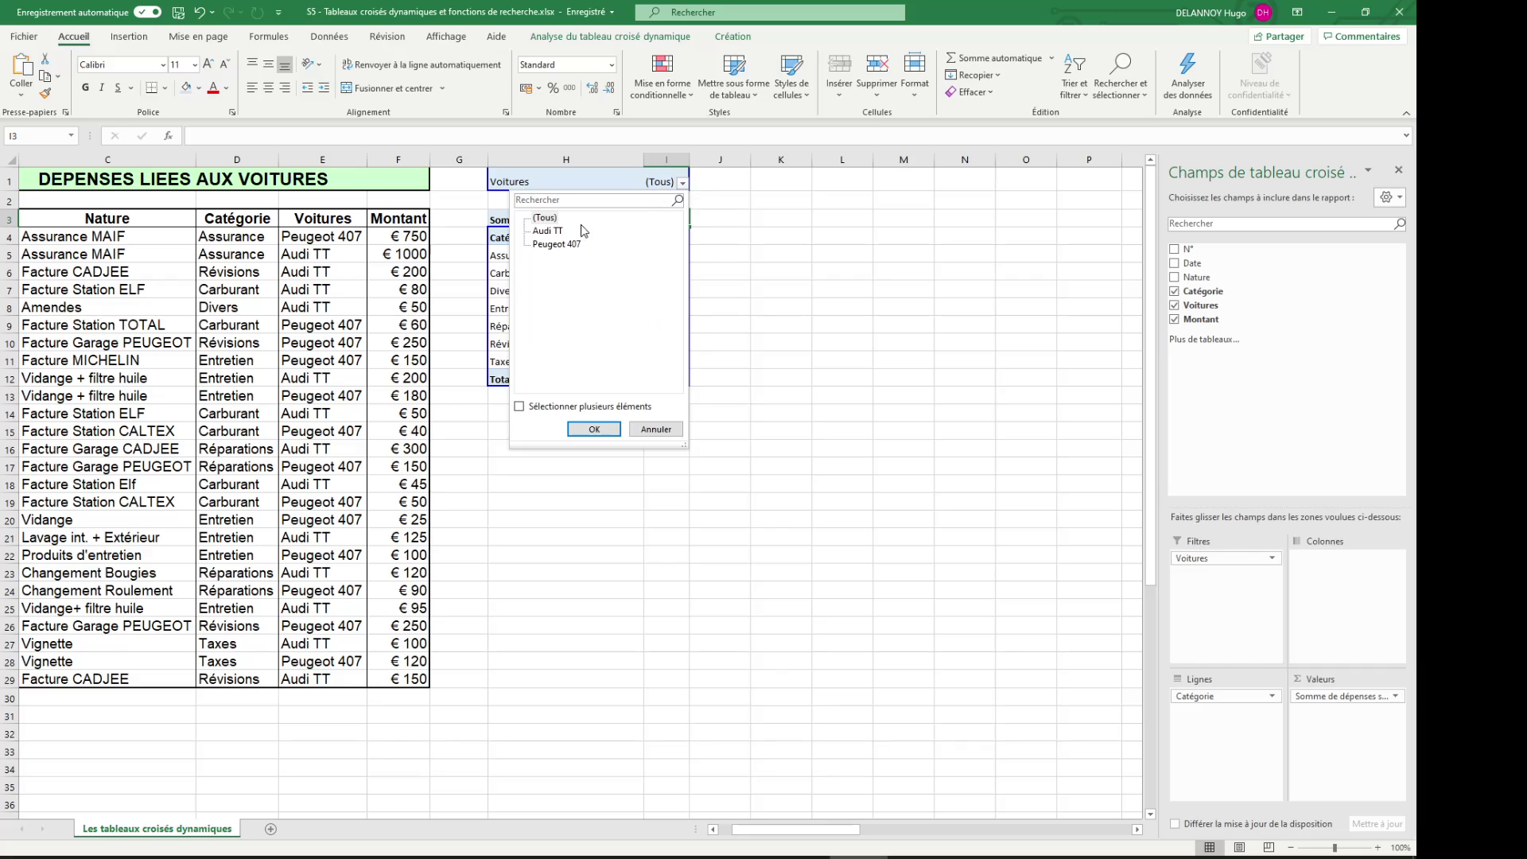
pyautogui.click(556, 231)
pyautogui.click(593, 429)
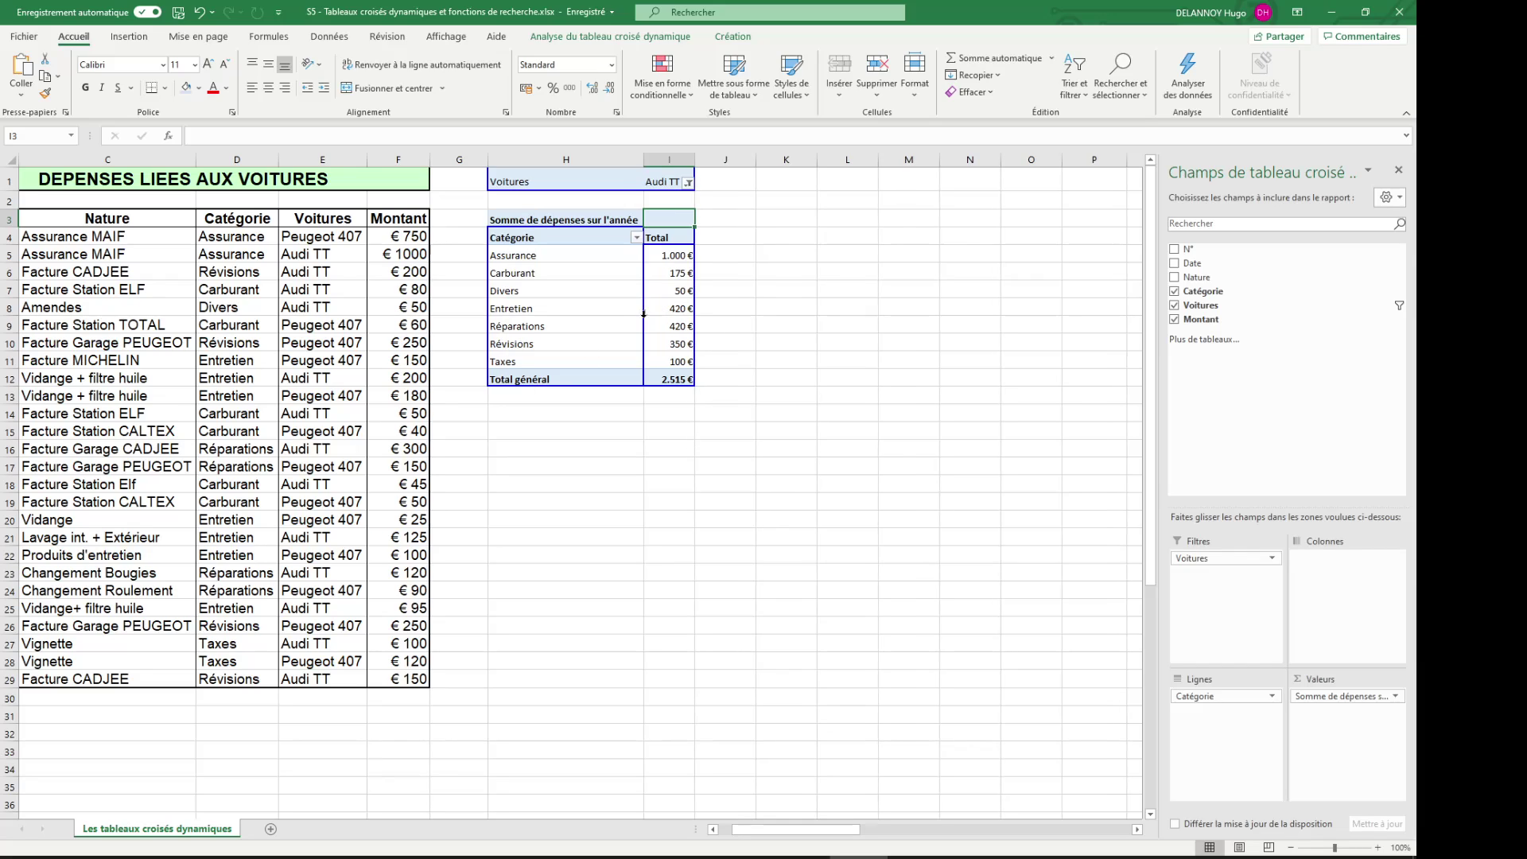
pyautogui.click(689, 183)
pyautogui.click(570, 245)
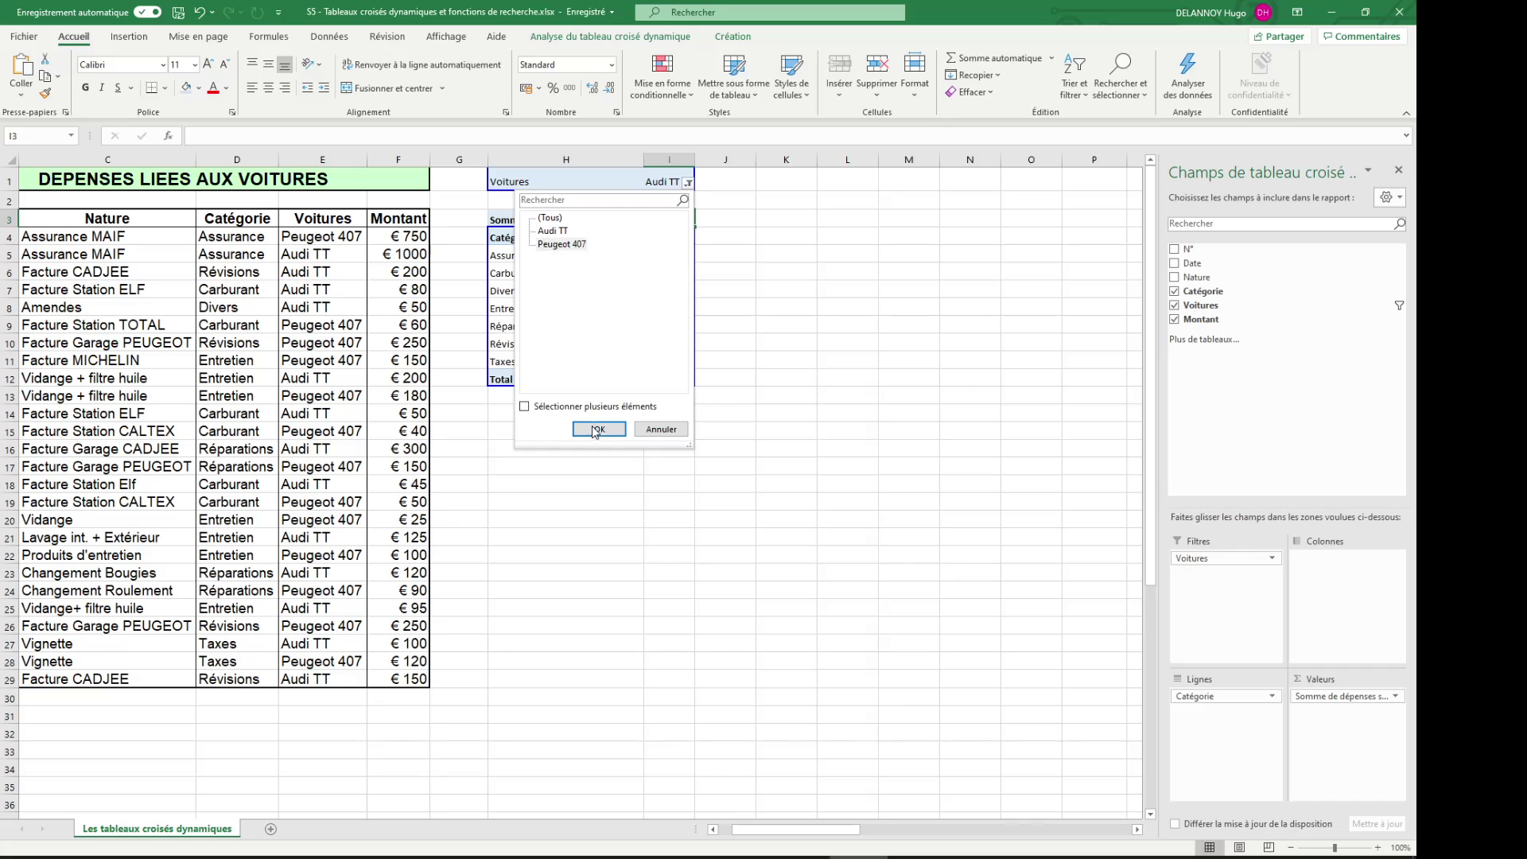
pyautogui.click(599, 428)
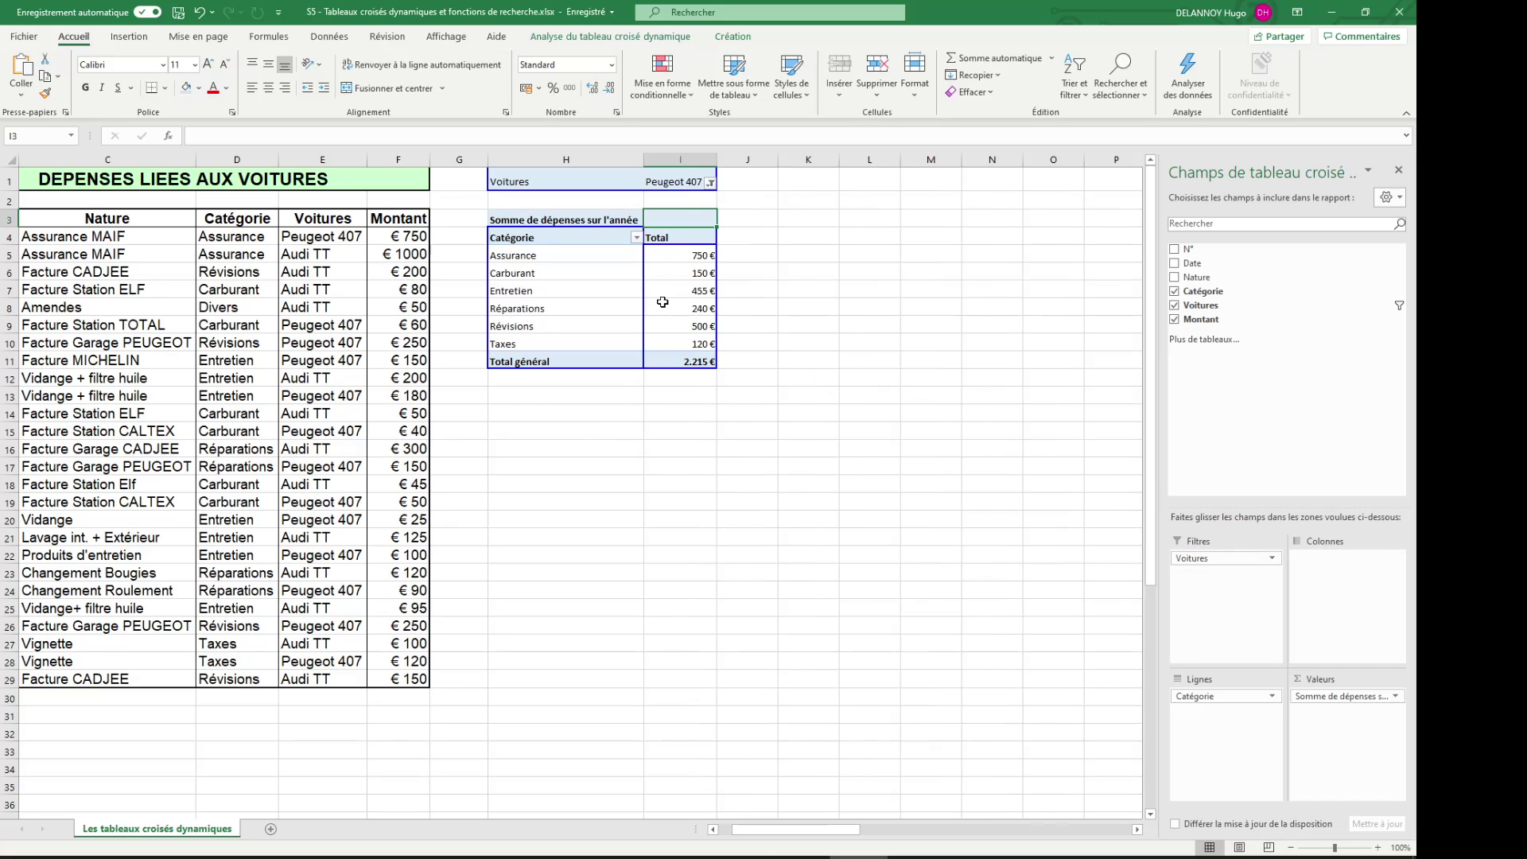
pyautogui.moveTo(662, 302)
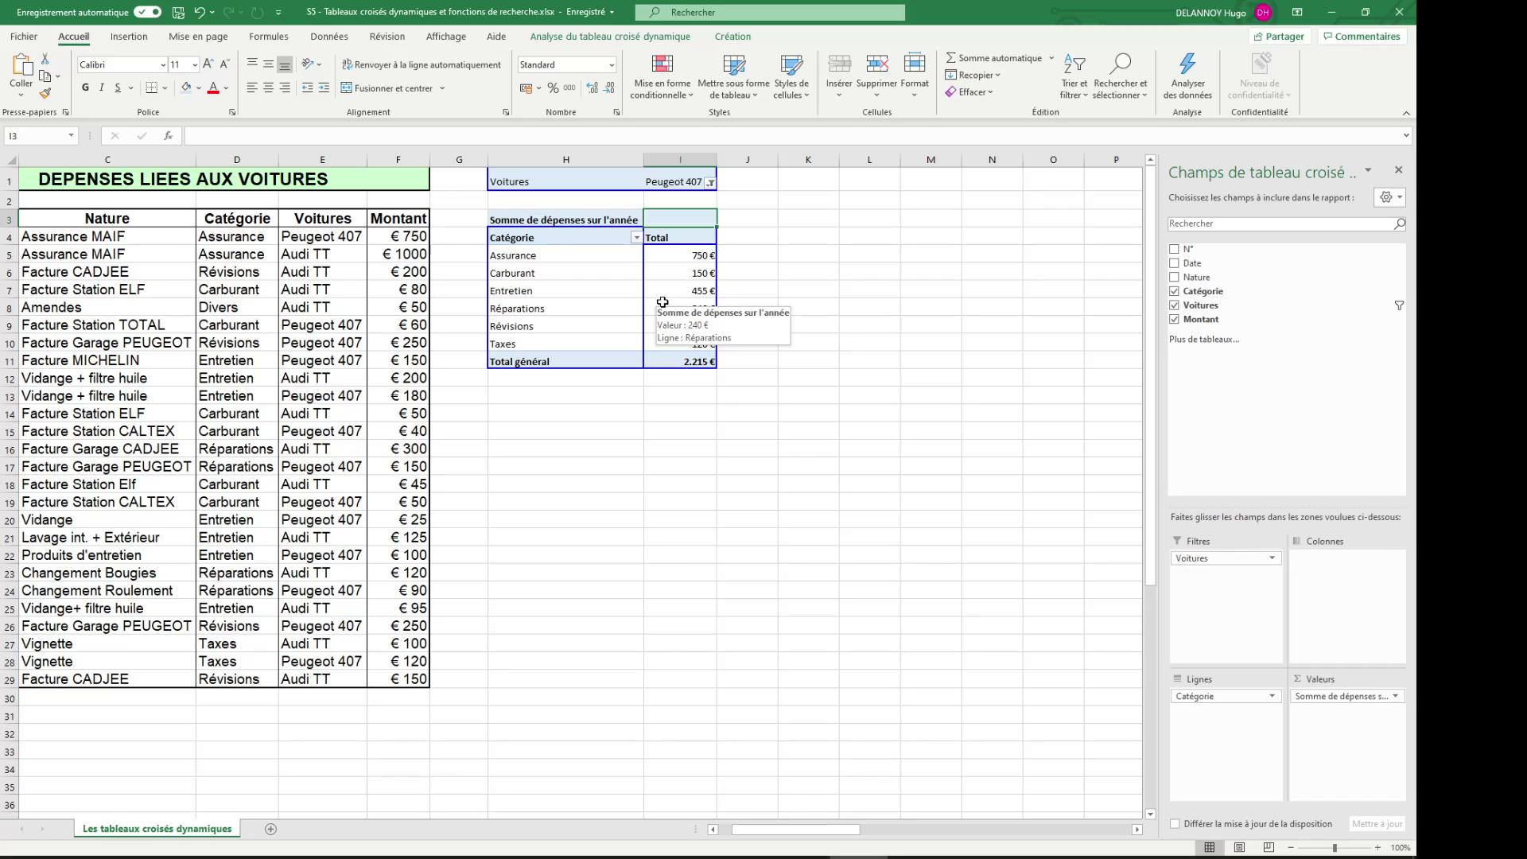
pyautogui.click(300, 237)
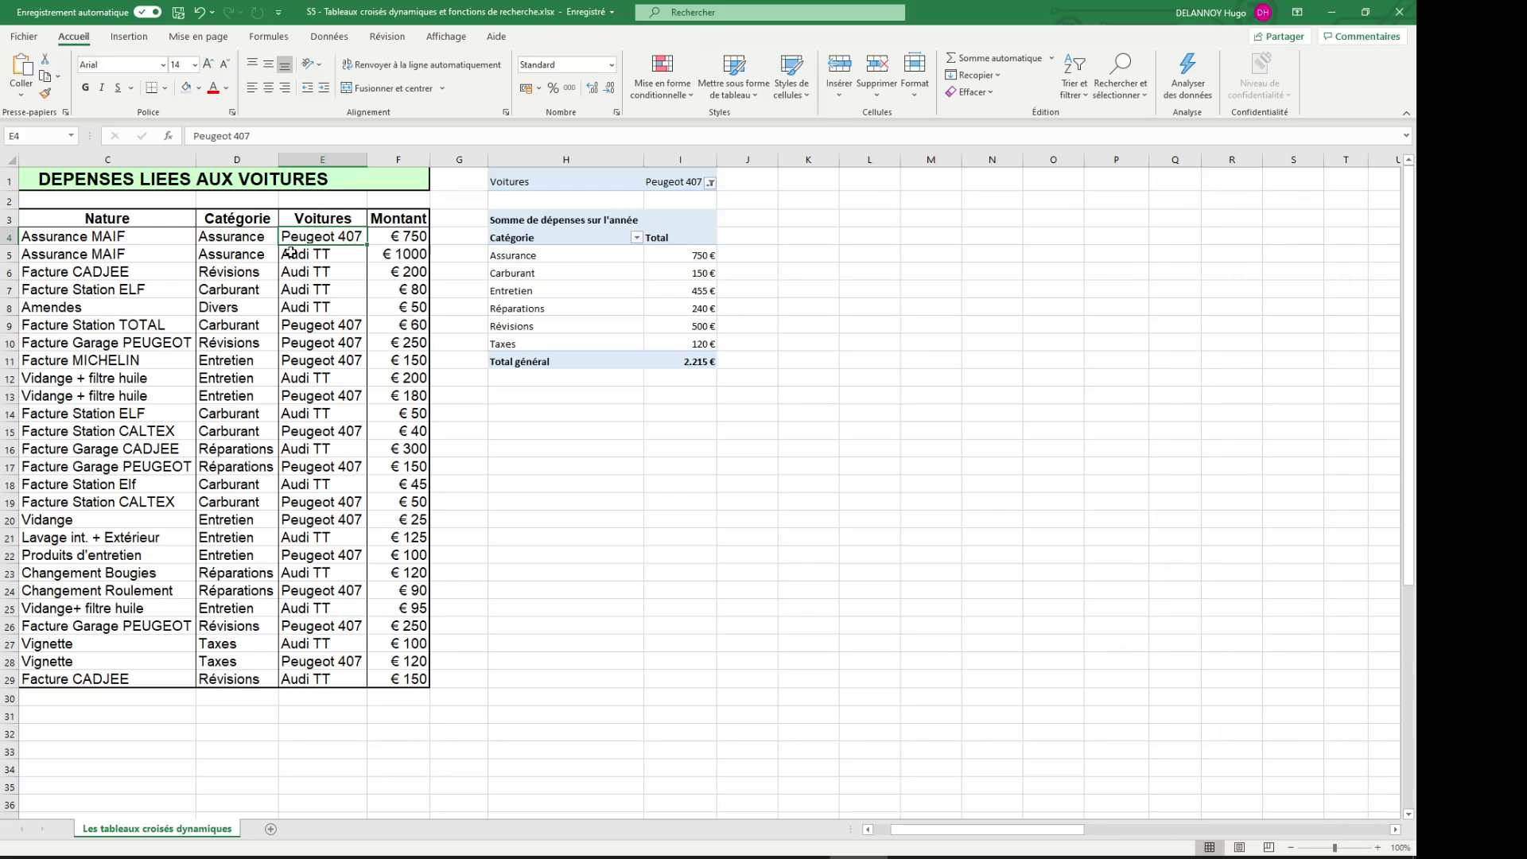
pyautogui.click(285, 258)
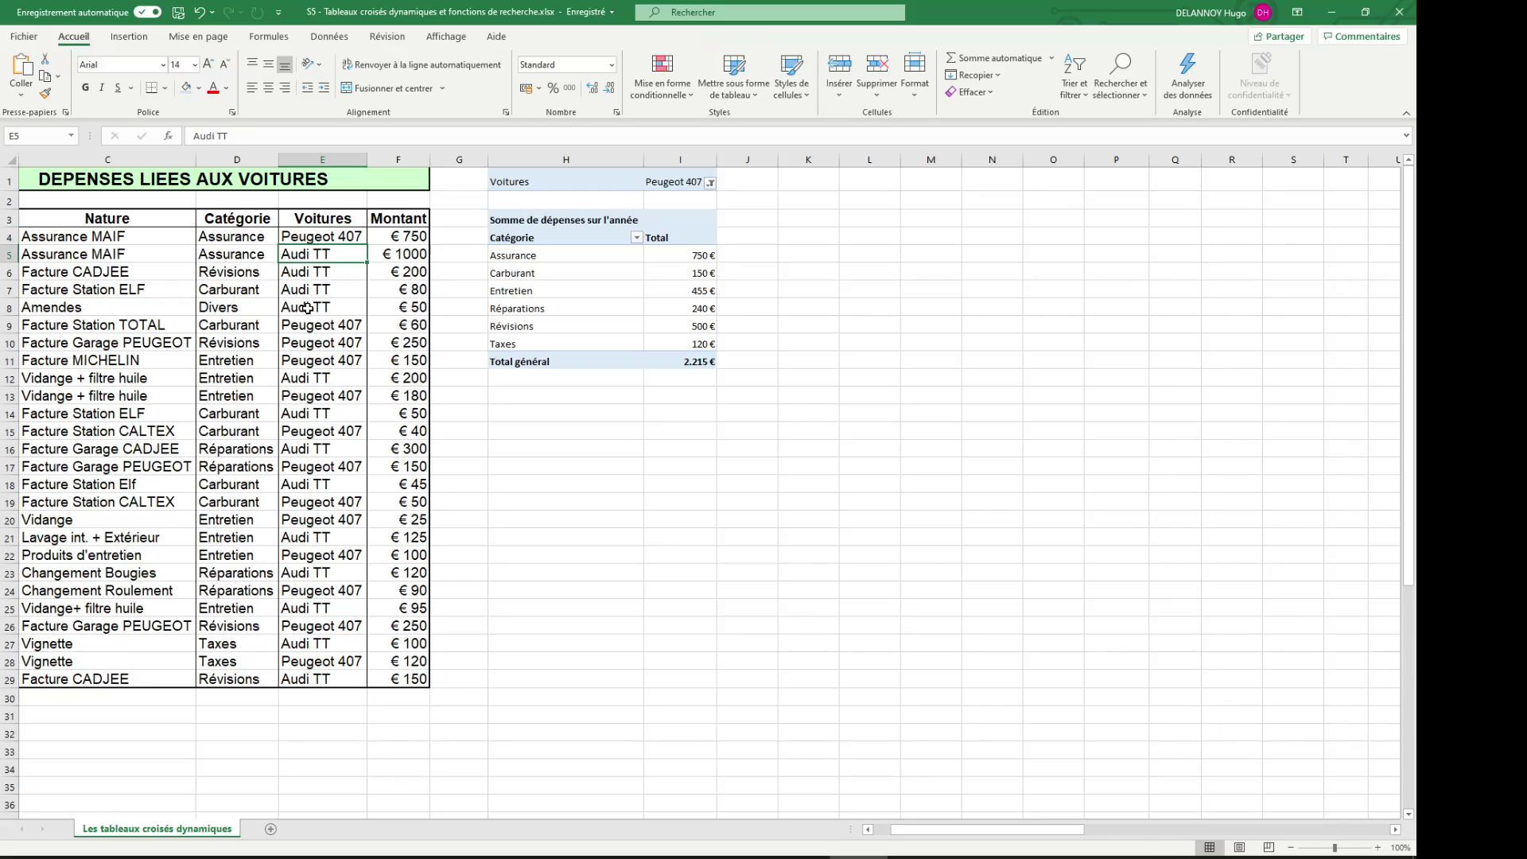
pyautogui.click(623, 435)
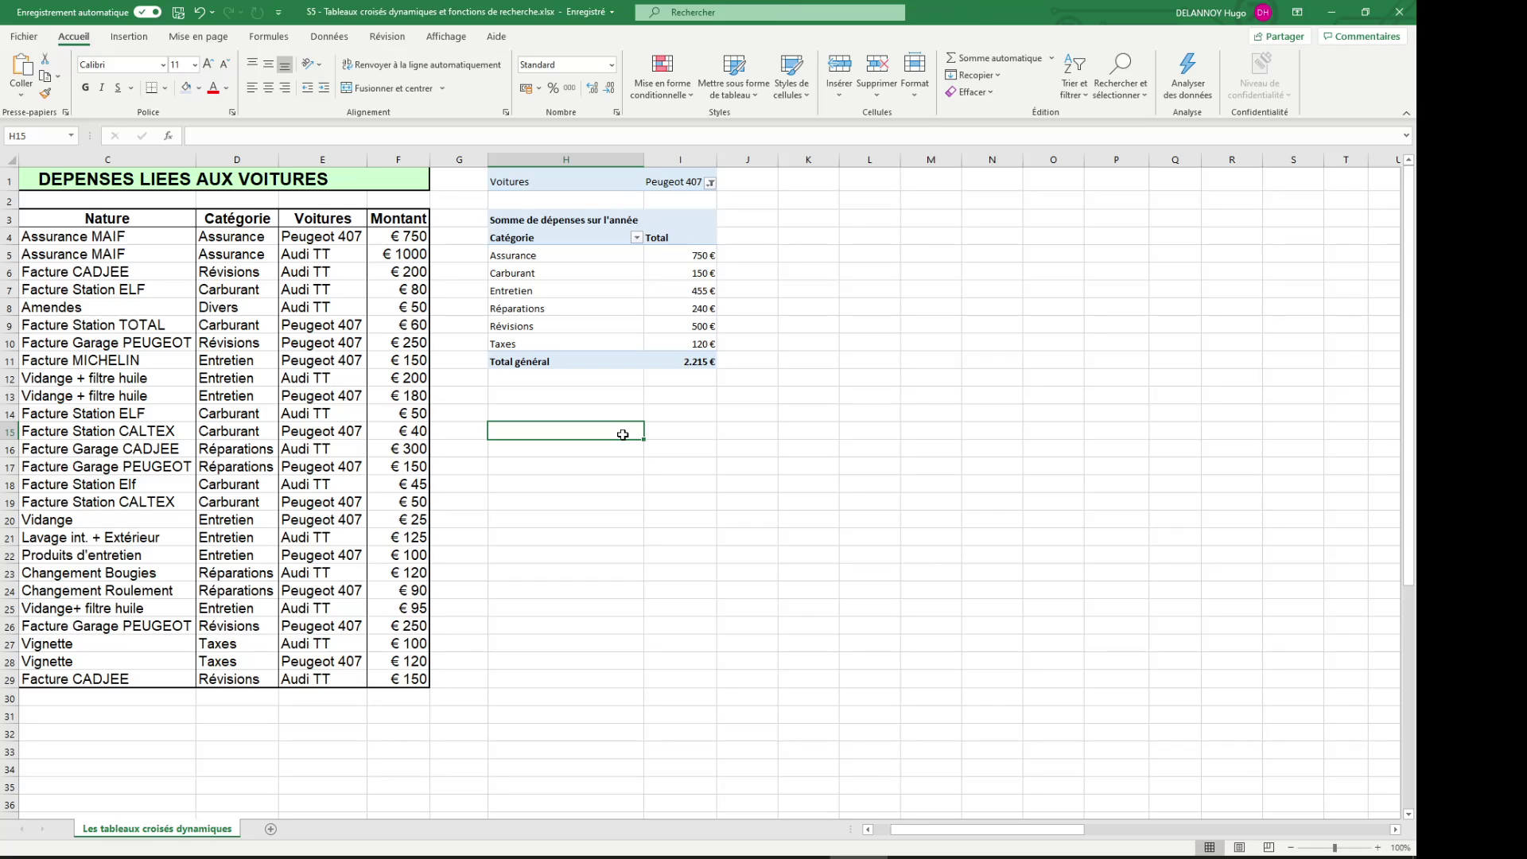
pyautogui.moveTo(171, 231); pyautogui.dragTo(440, 609)
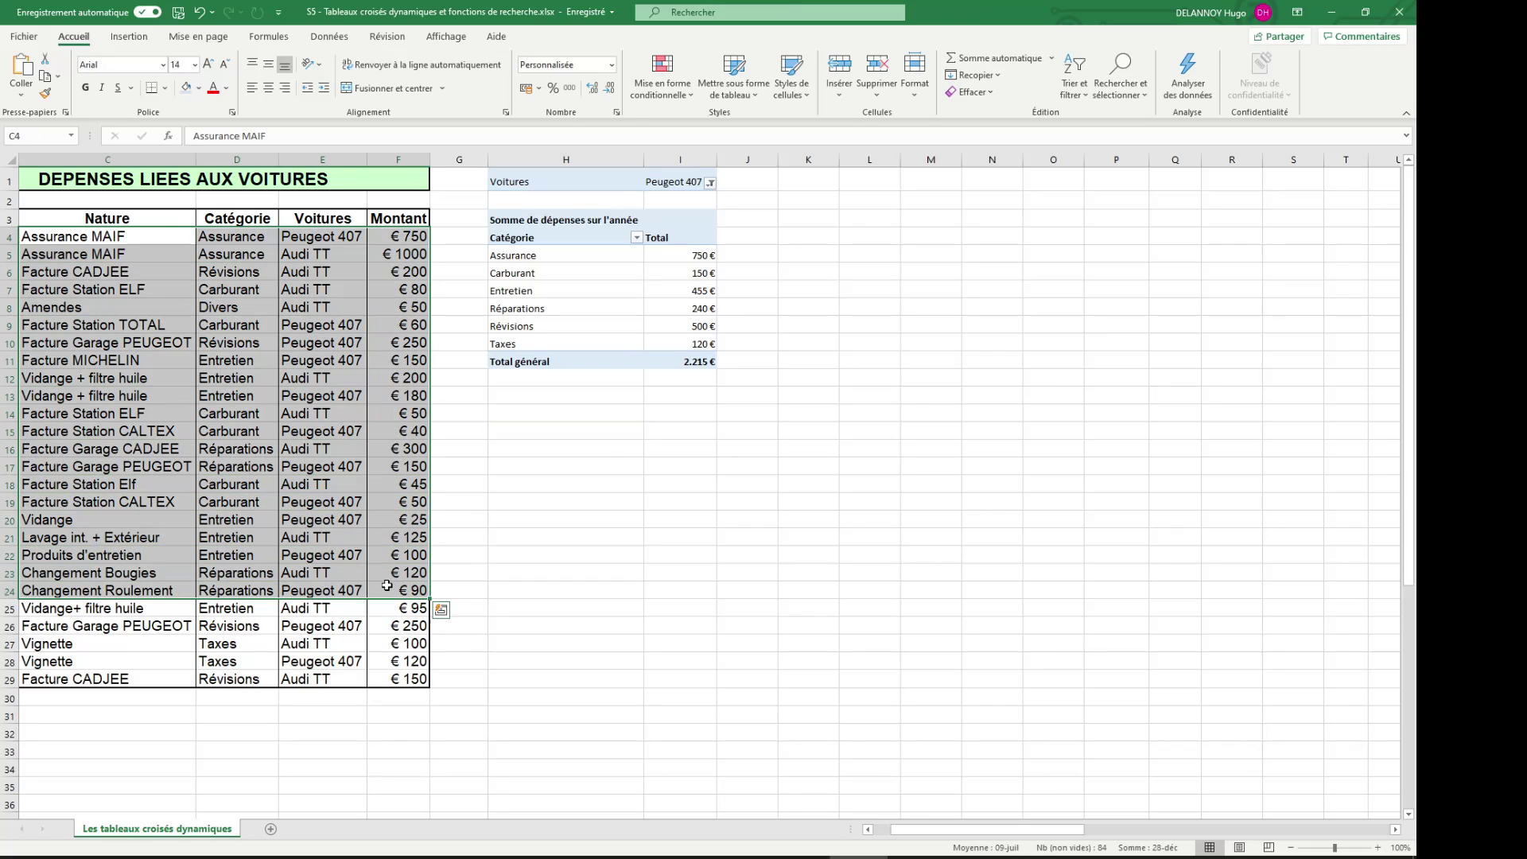
pyautogui.click(610, 553)
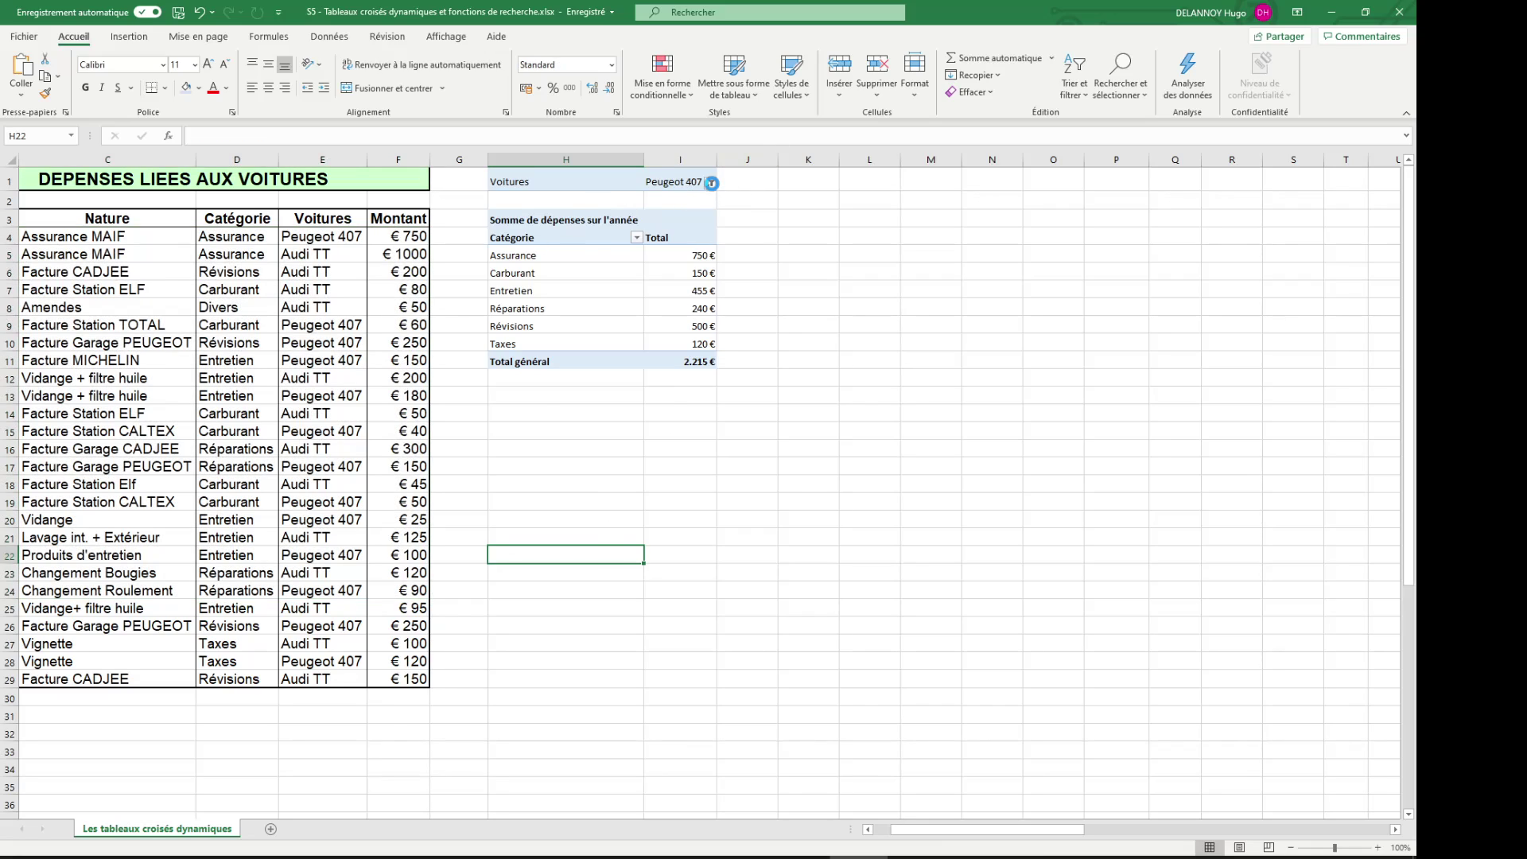
# Step: Reset the Voitures report filter to (Tous) and select the pivot table's Catégorie header
pyautogui.click(710, 183)
pyautogui.click(624, 428)
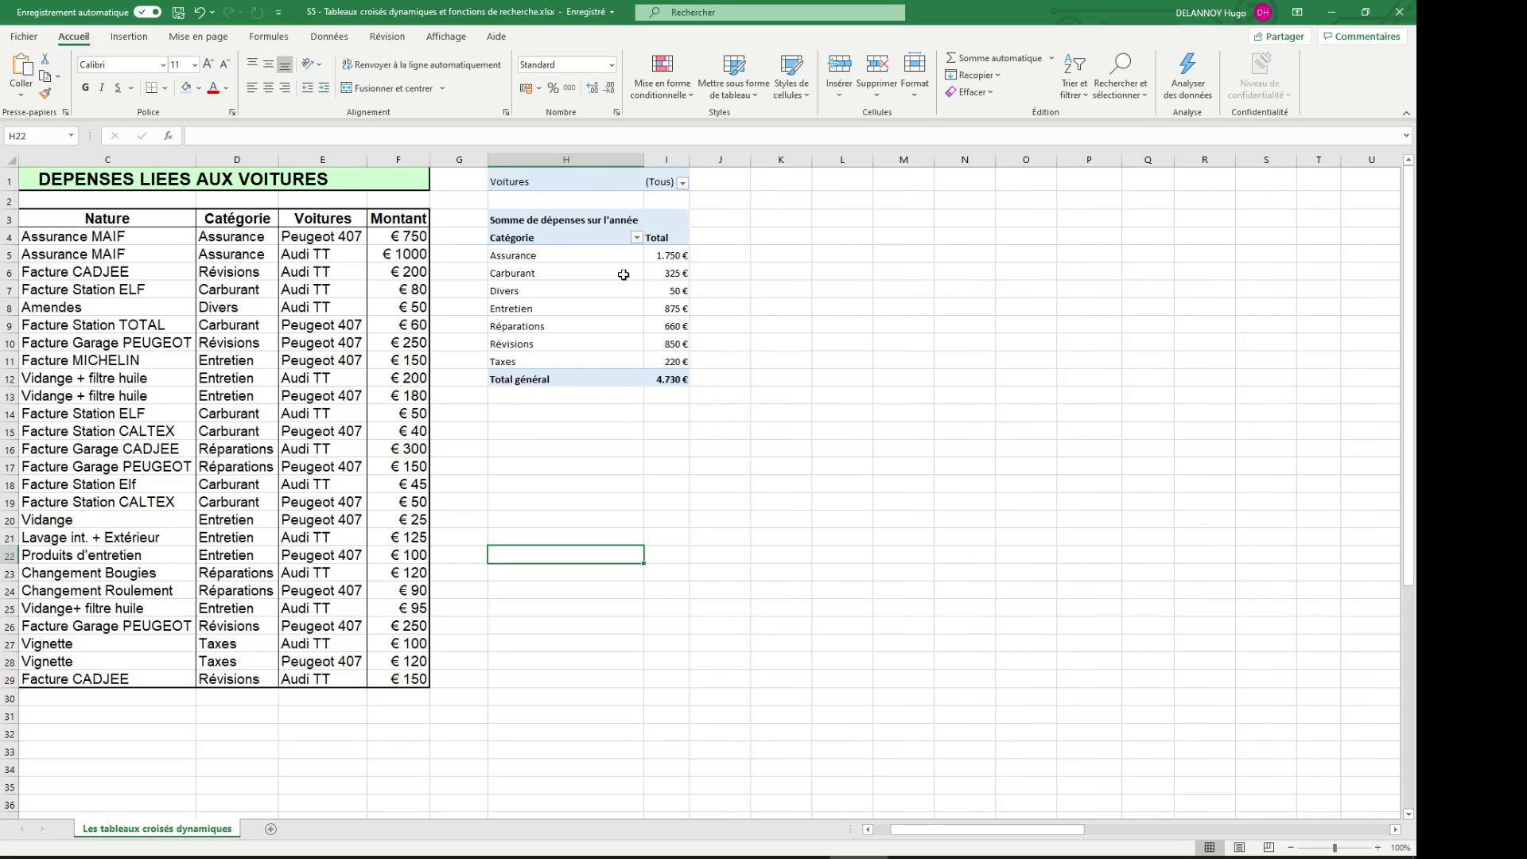
pyautogui.click(573, 238)
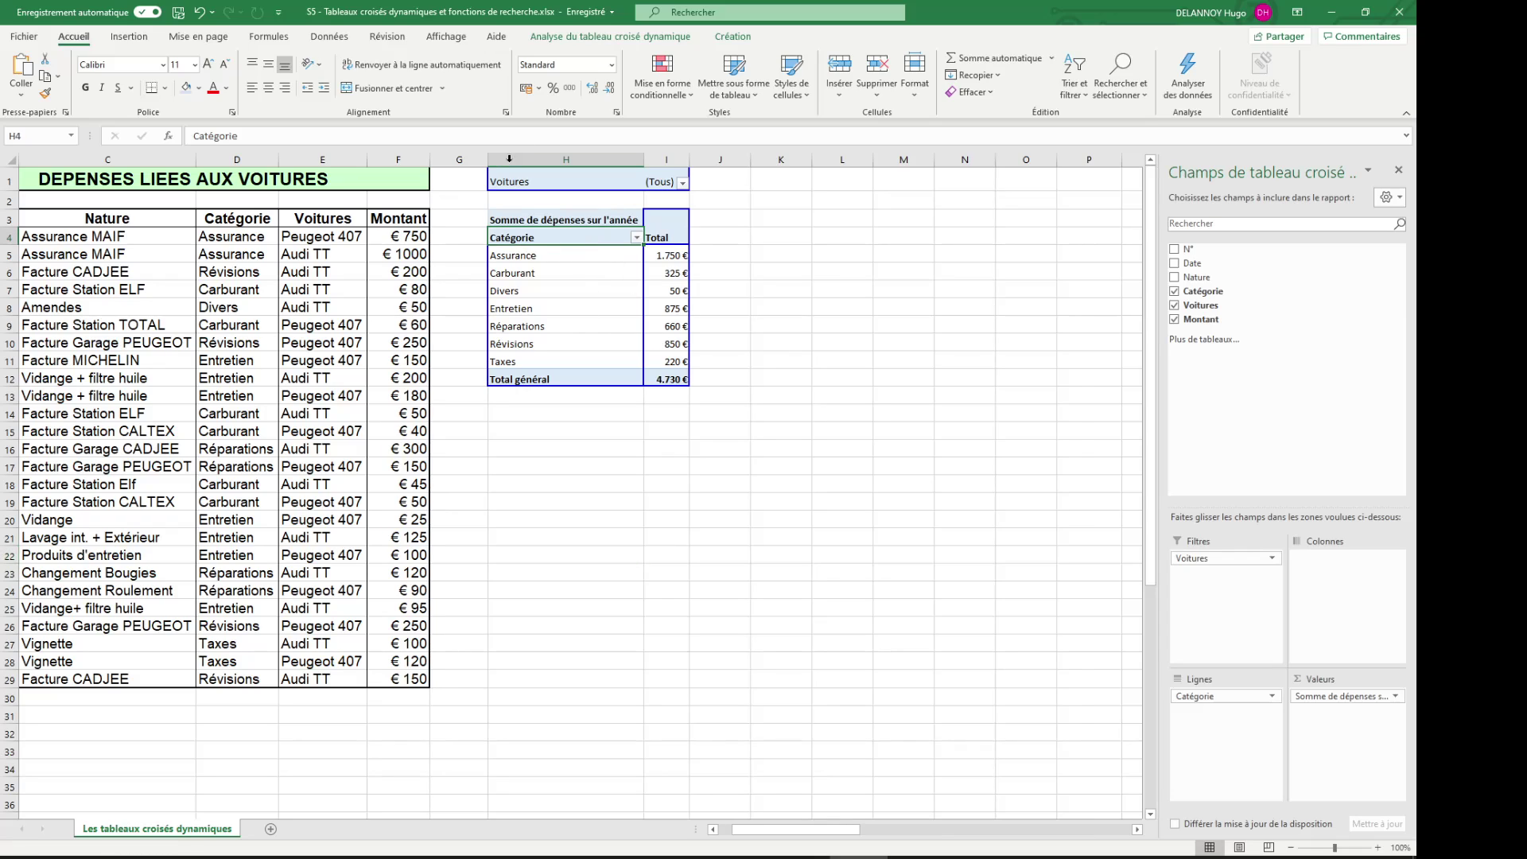
# Step: Generate the report filter pages for Voitures so that each car gets its own pivot table sheet
pyautogui.click(600, 36)
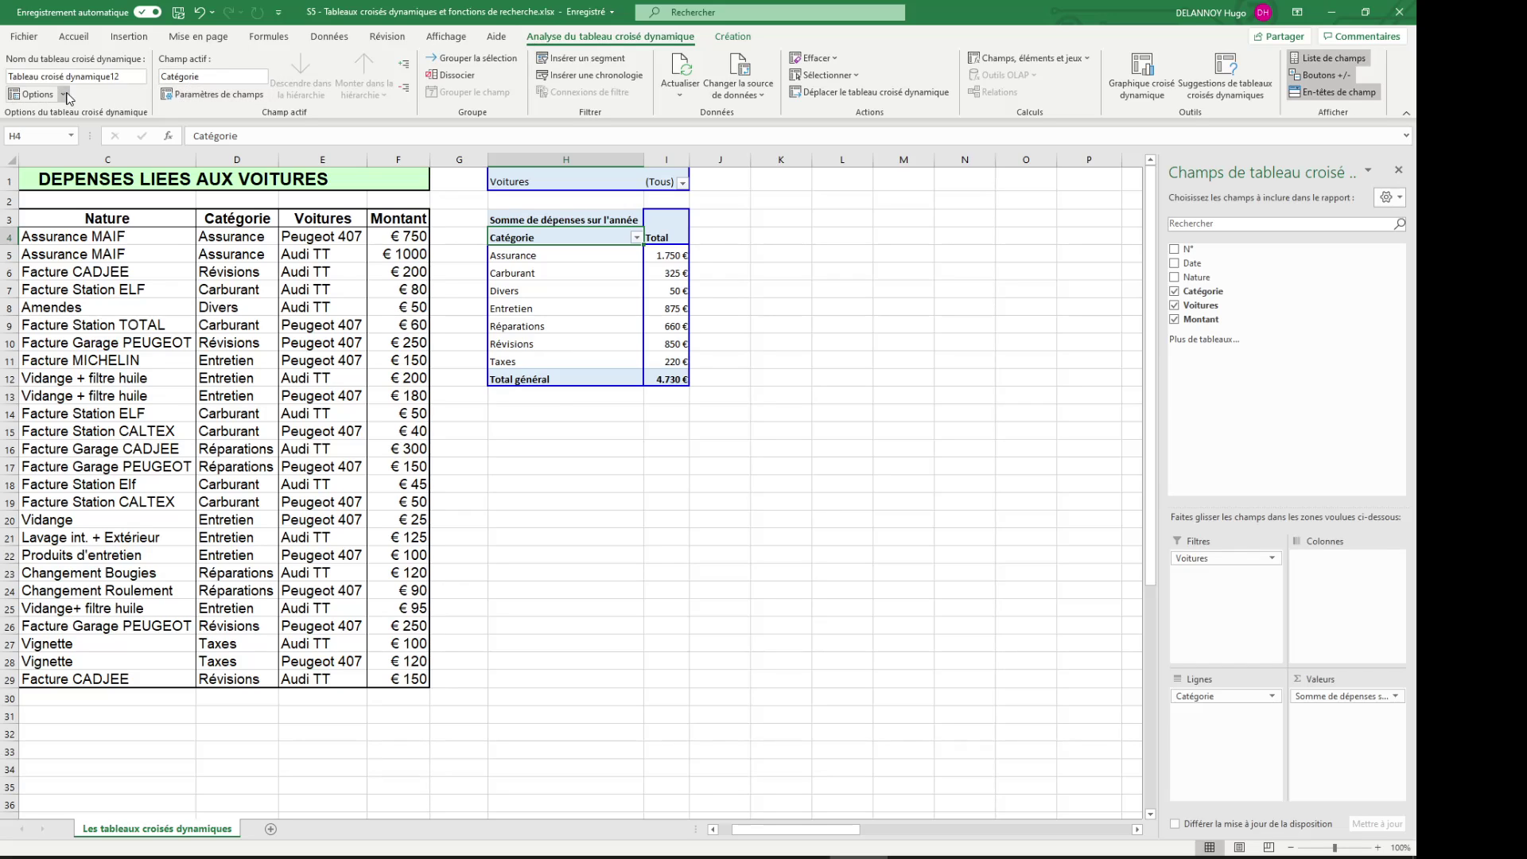
pyautogui.click(630, 291)
pyautogui.click(549, 188)
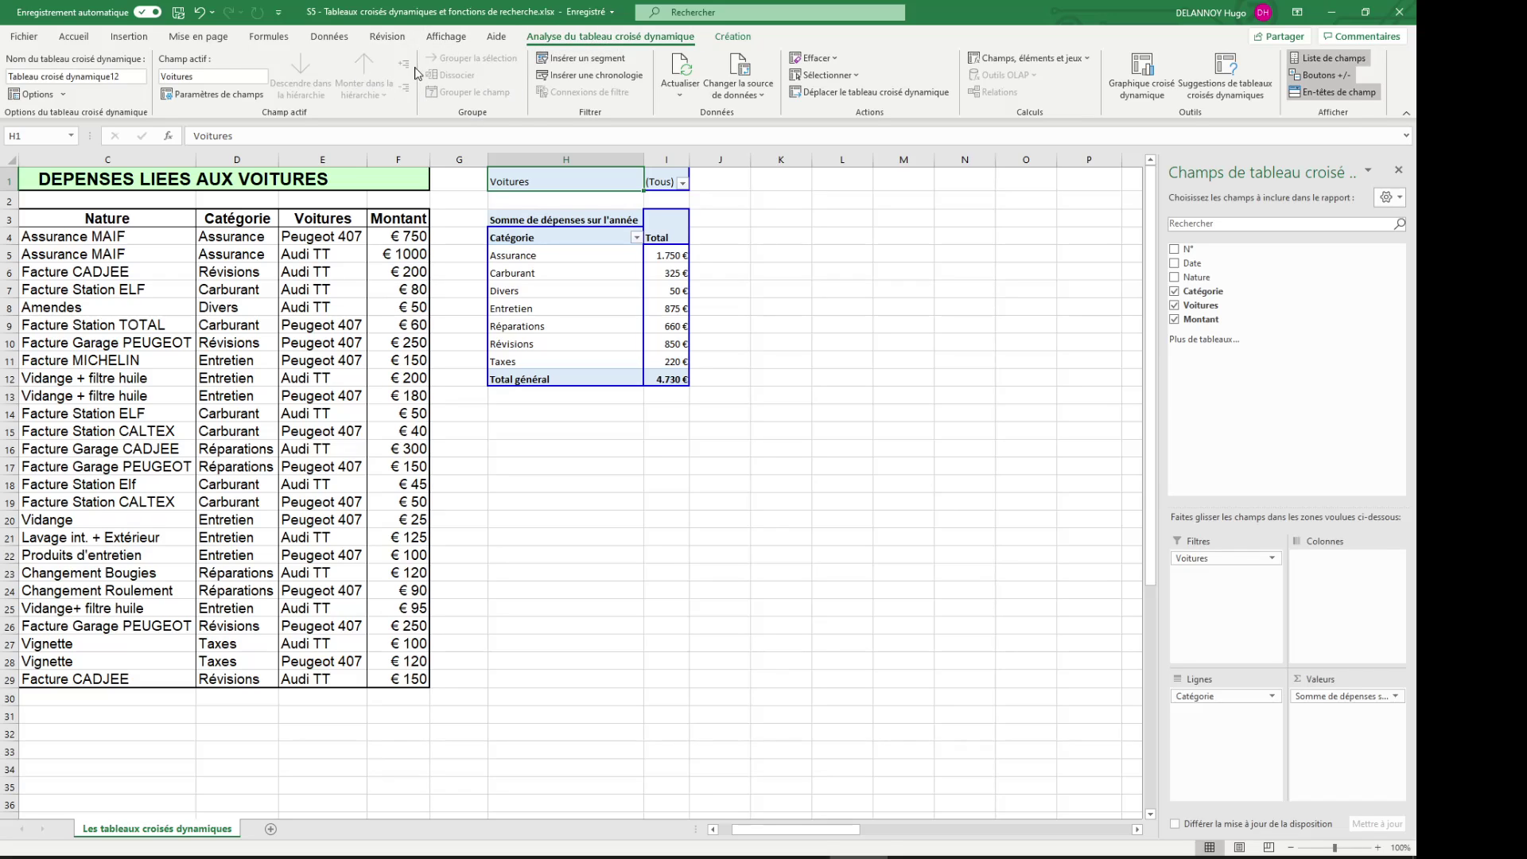
pyautogui.click(720, 36)
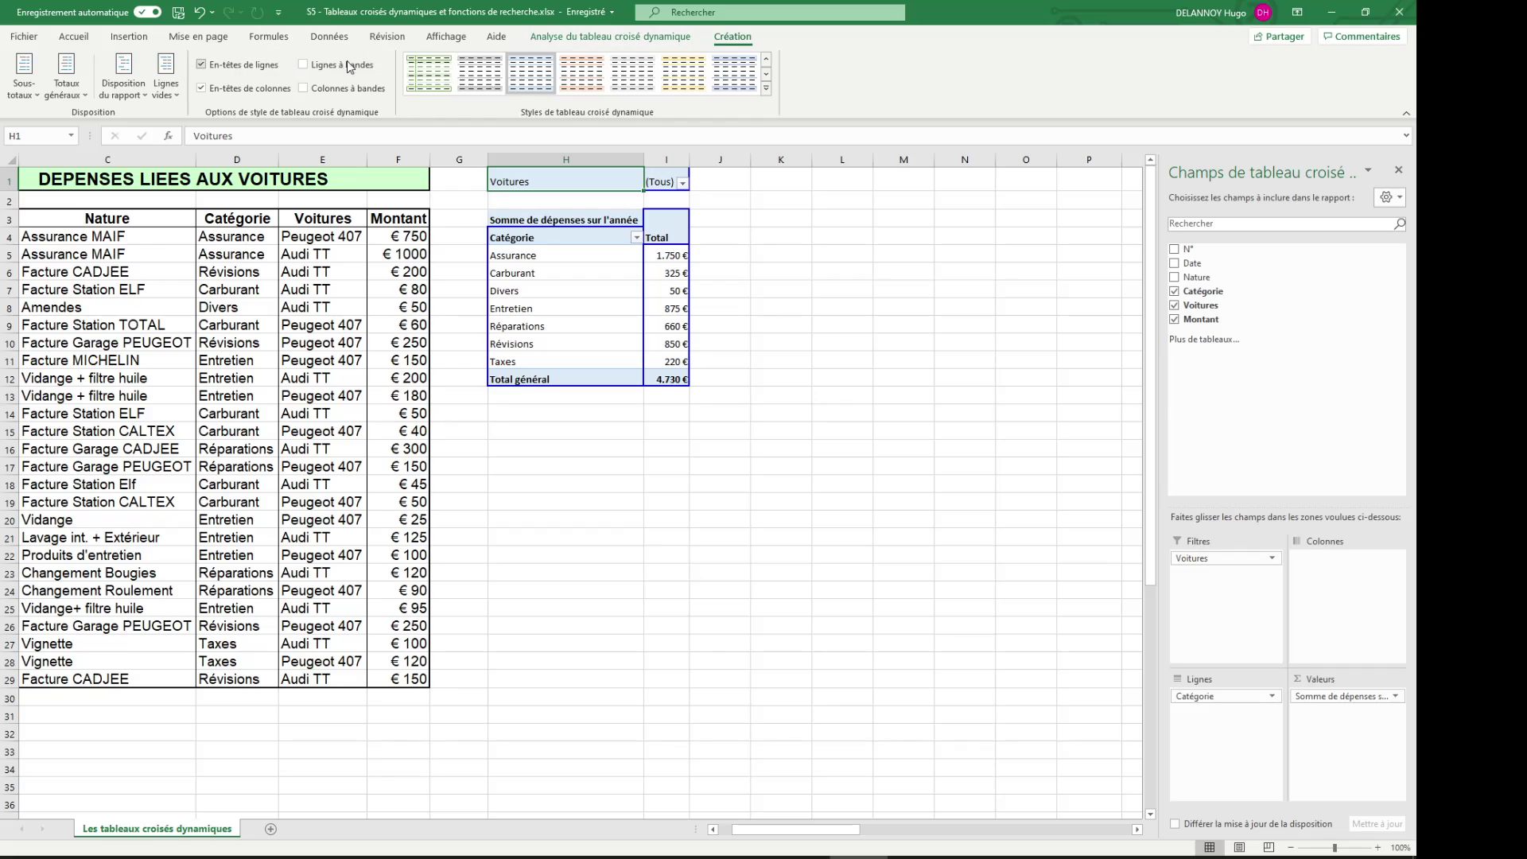
pyautogui.click(652, 38)
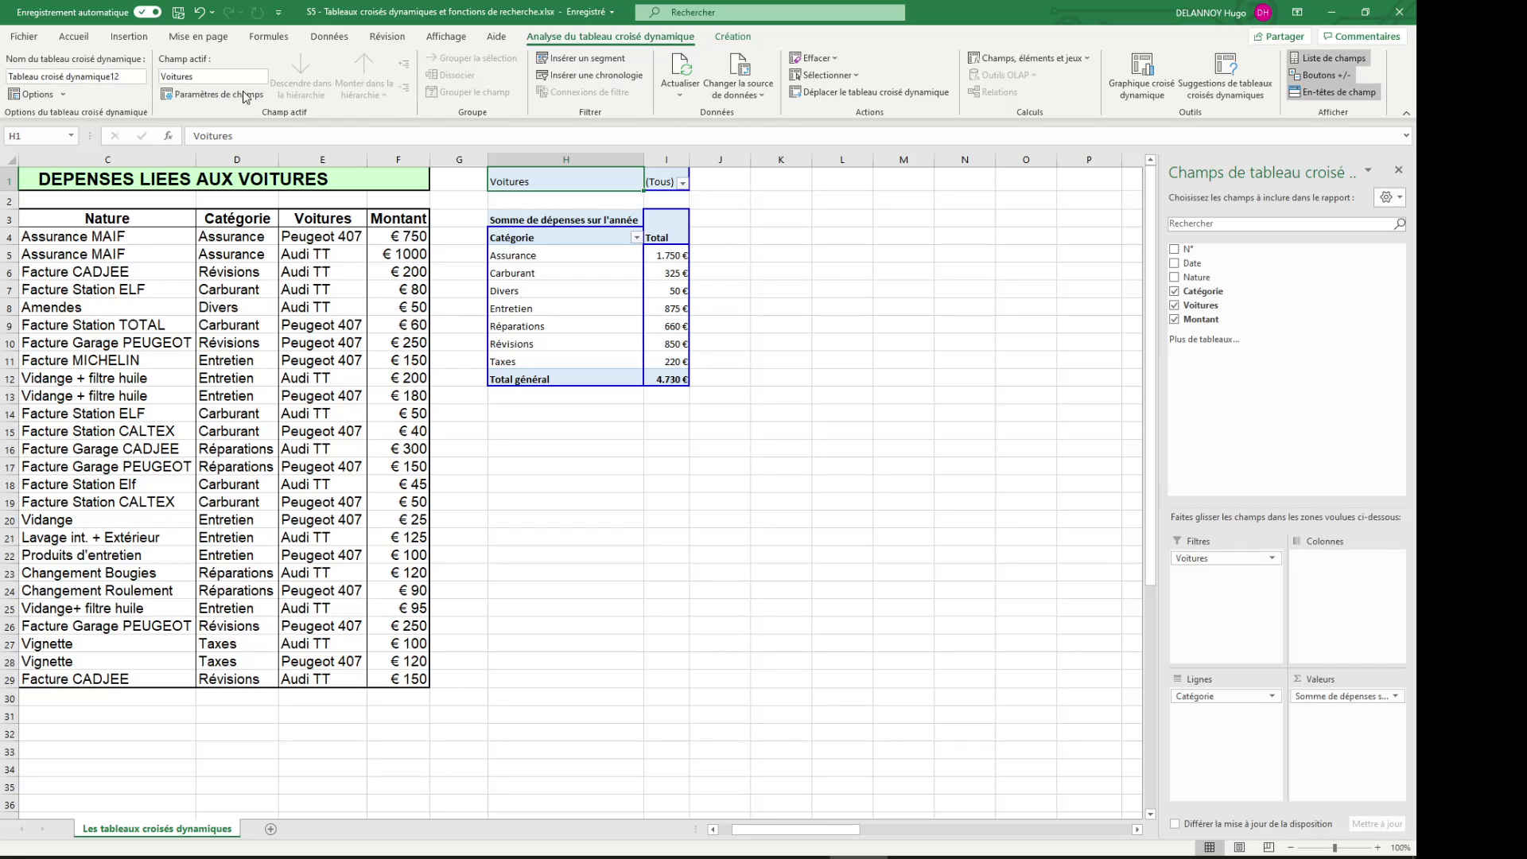
pyautogui.click(63, 95)
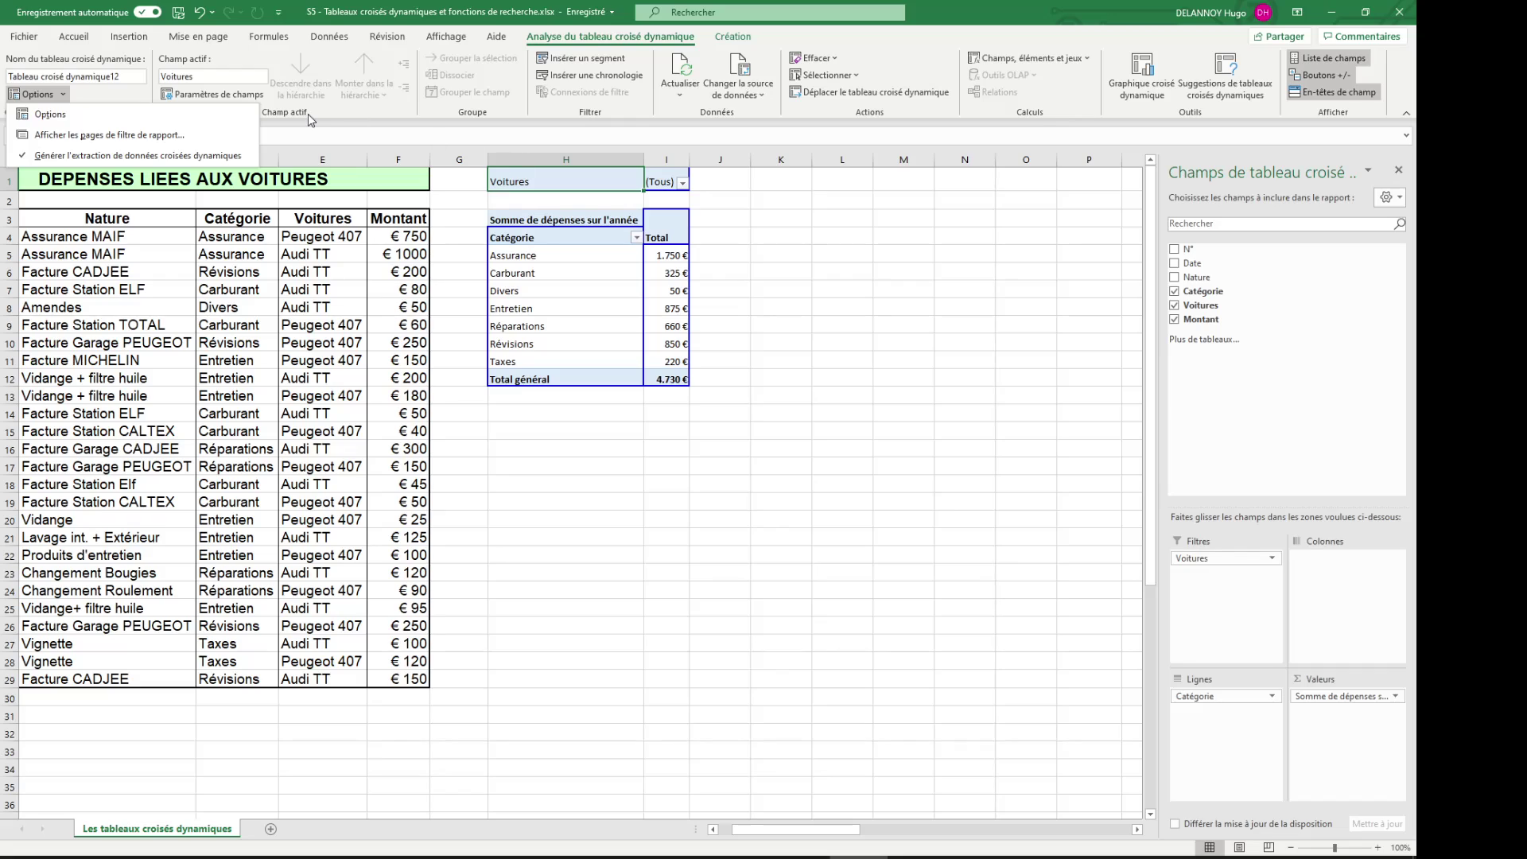
pyautogui.click(174, 135)
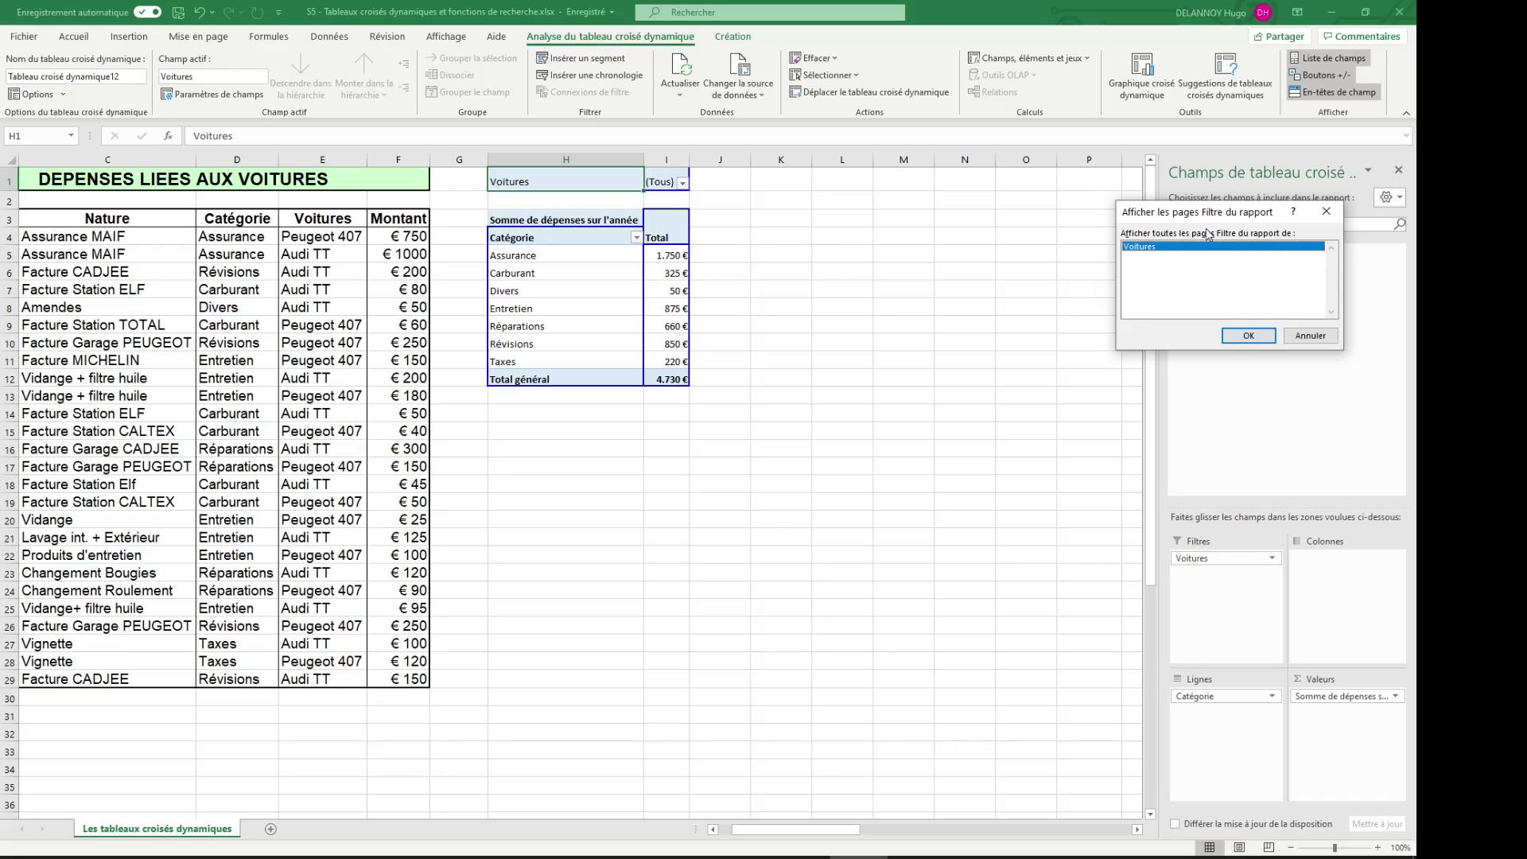
pyautogui.moveTo(1207, 216); pyautogui.dragTo(934, 200)
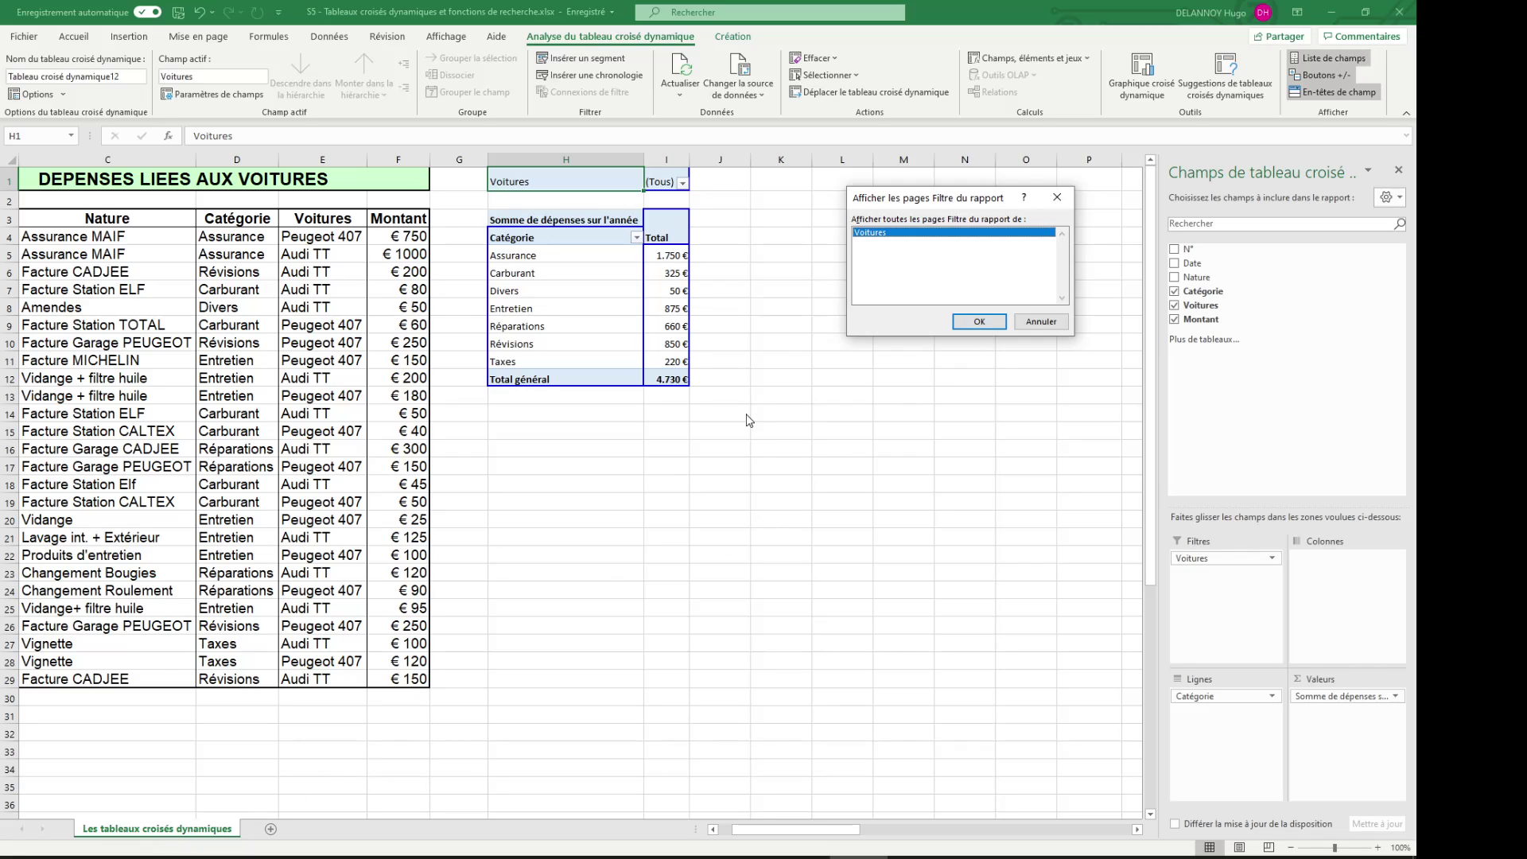
pyautogui.click(970, 321)
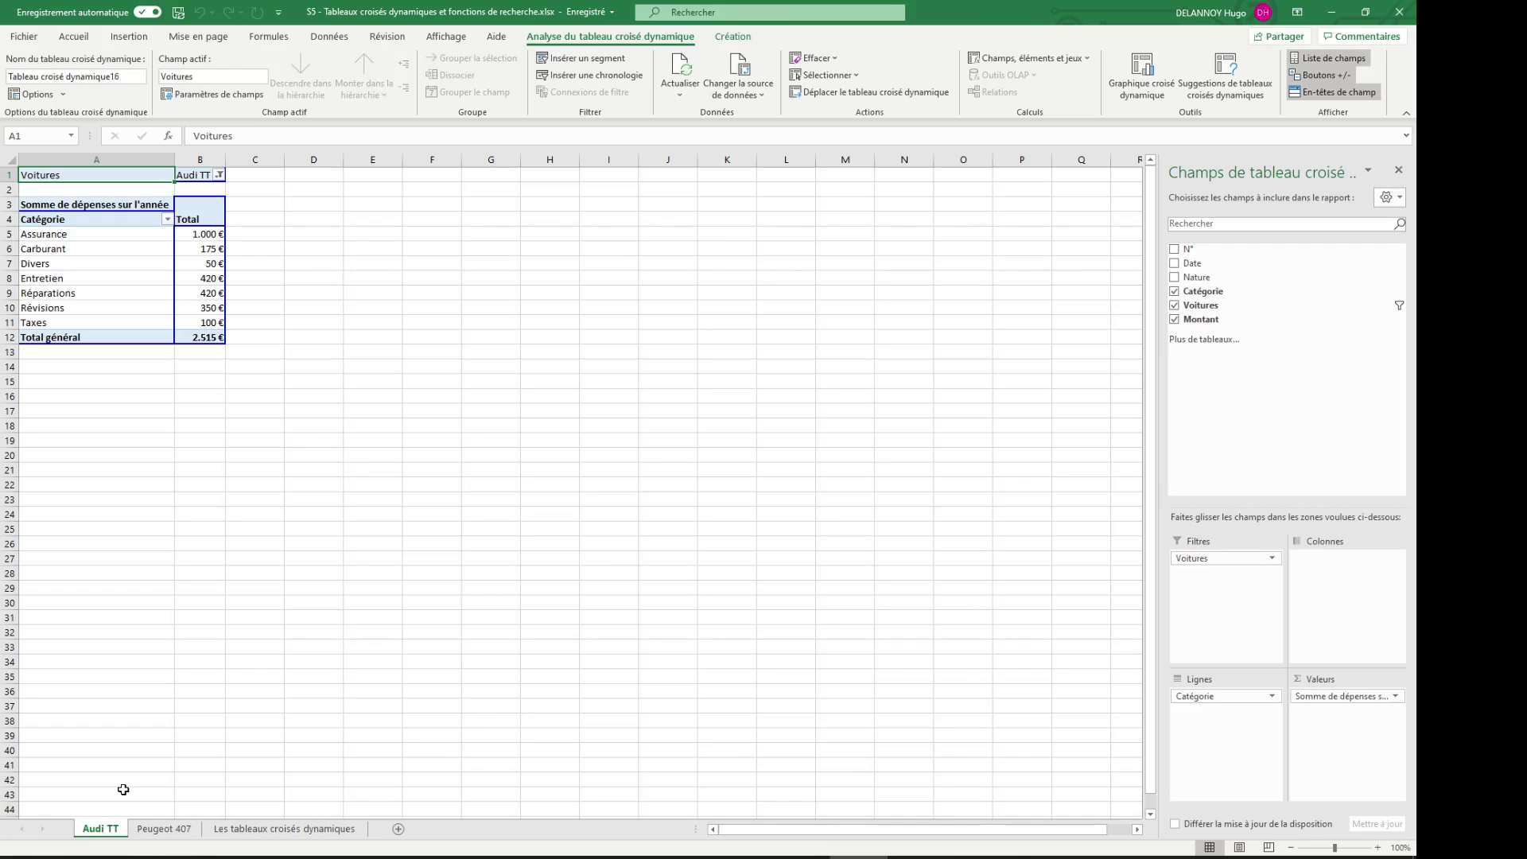
# Step: Compare the Voitures filter choices on the Les tableaux croisés dynamiques sheet with the Audi TT and Peugeot 407 sheets
pyautogui.click(318, 829)
pyautogui.click(682, 183)
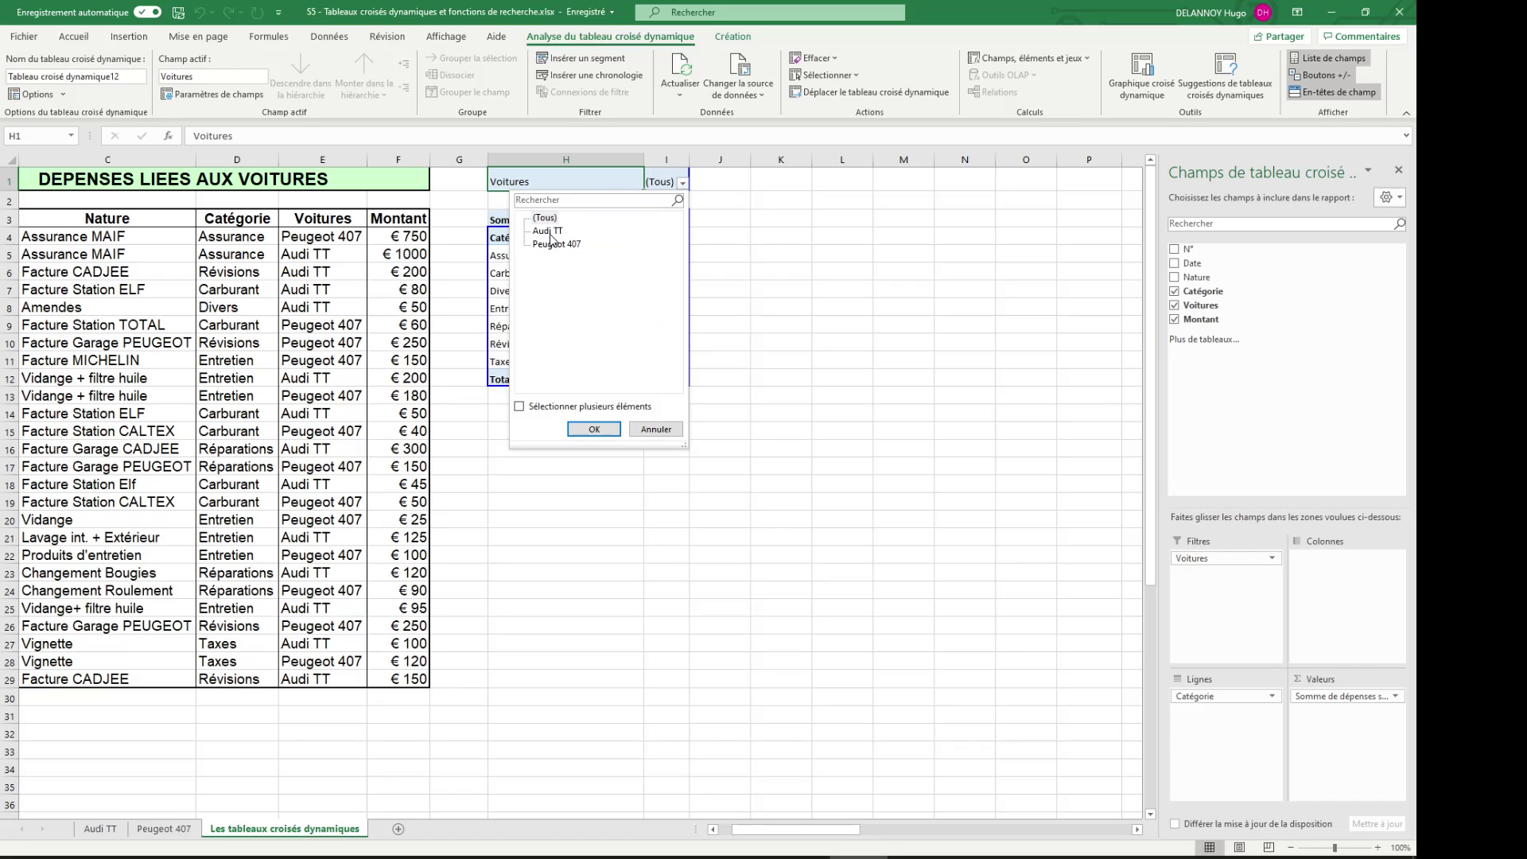
pyautogui.click(770, 366)
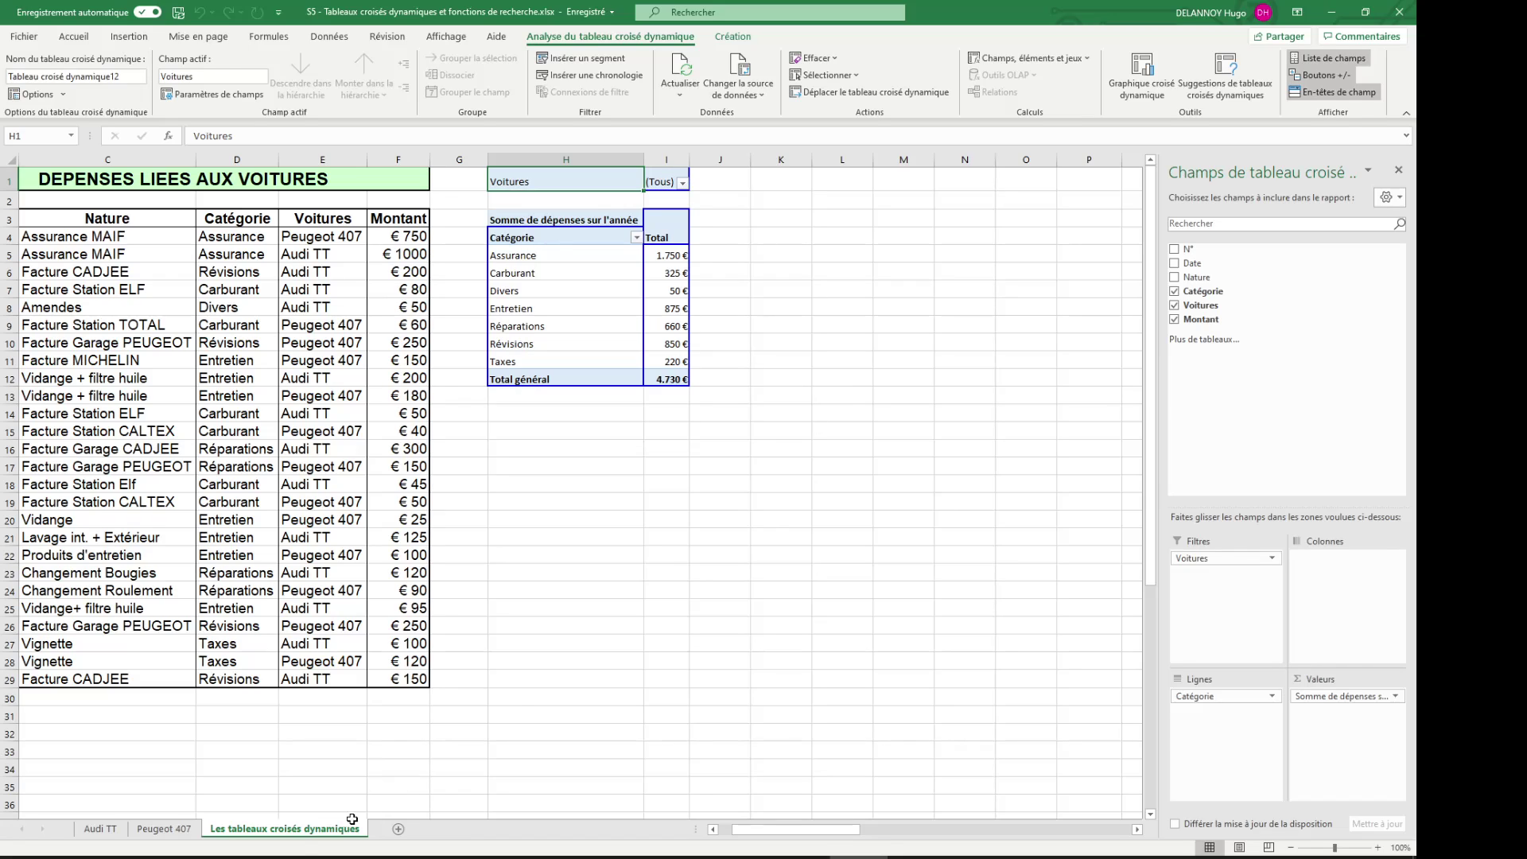
pyautogui.click(97, 829)
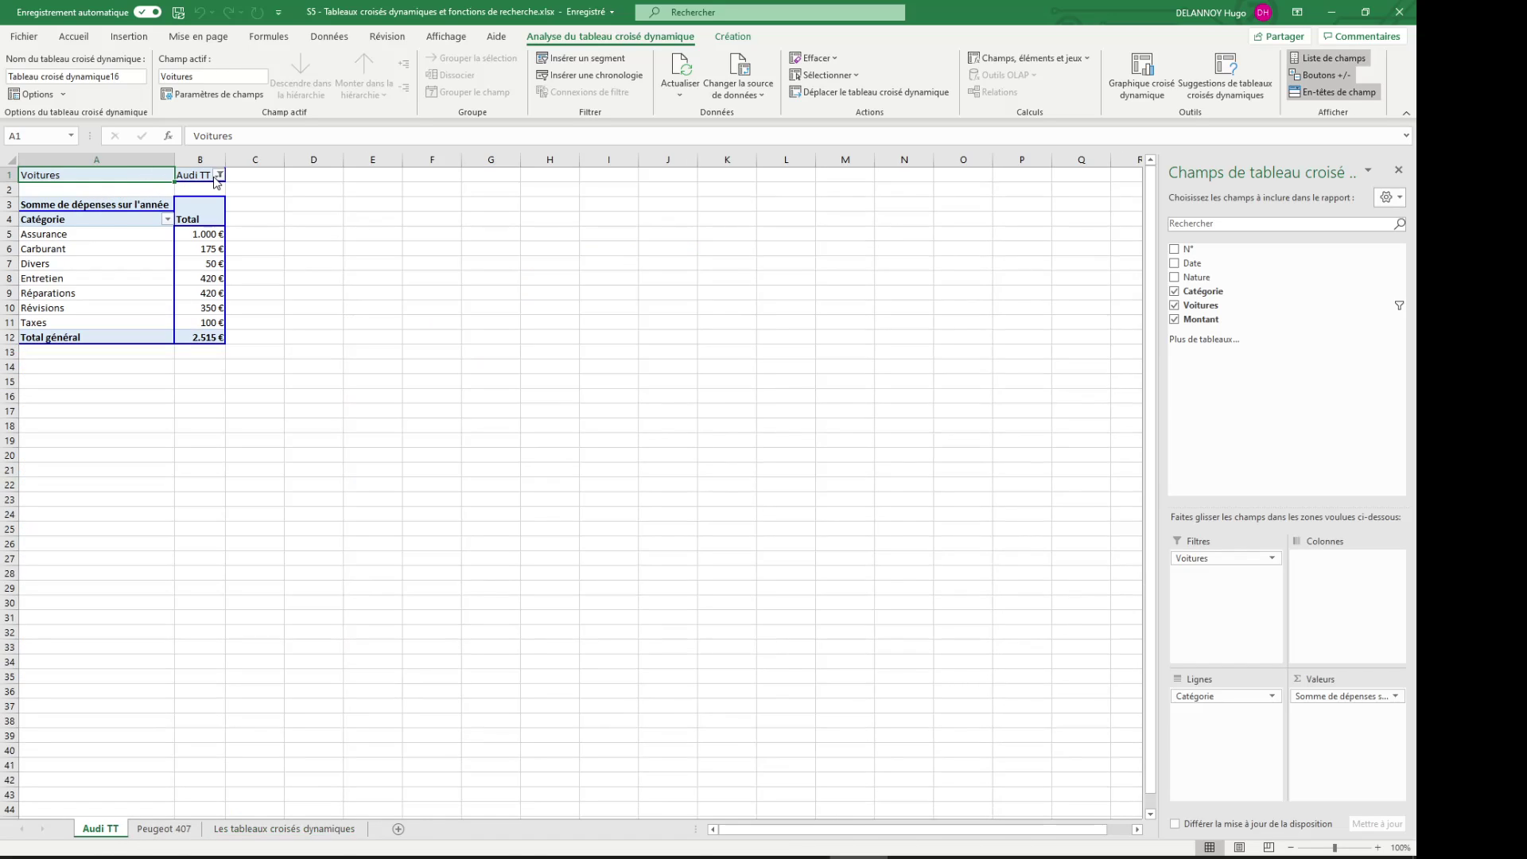
pyautogui.click(156, 830)
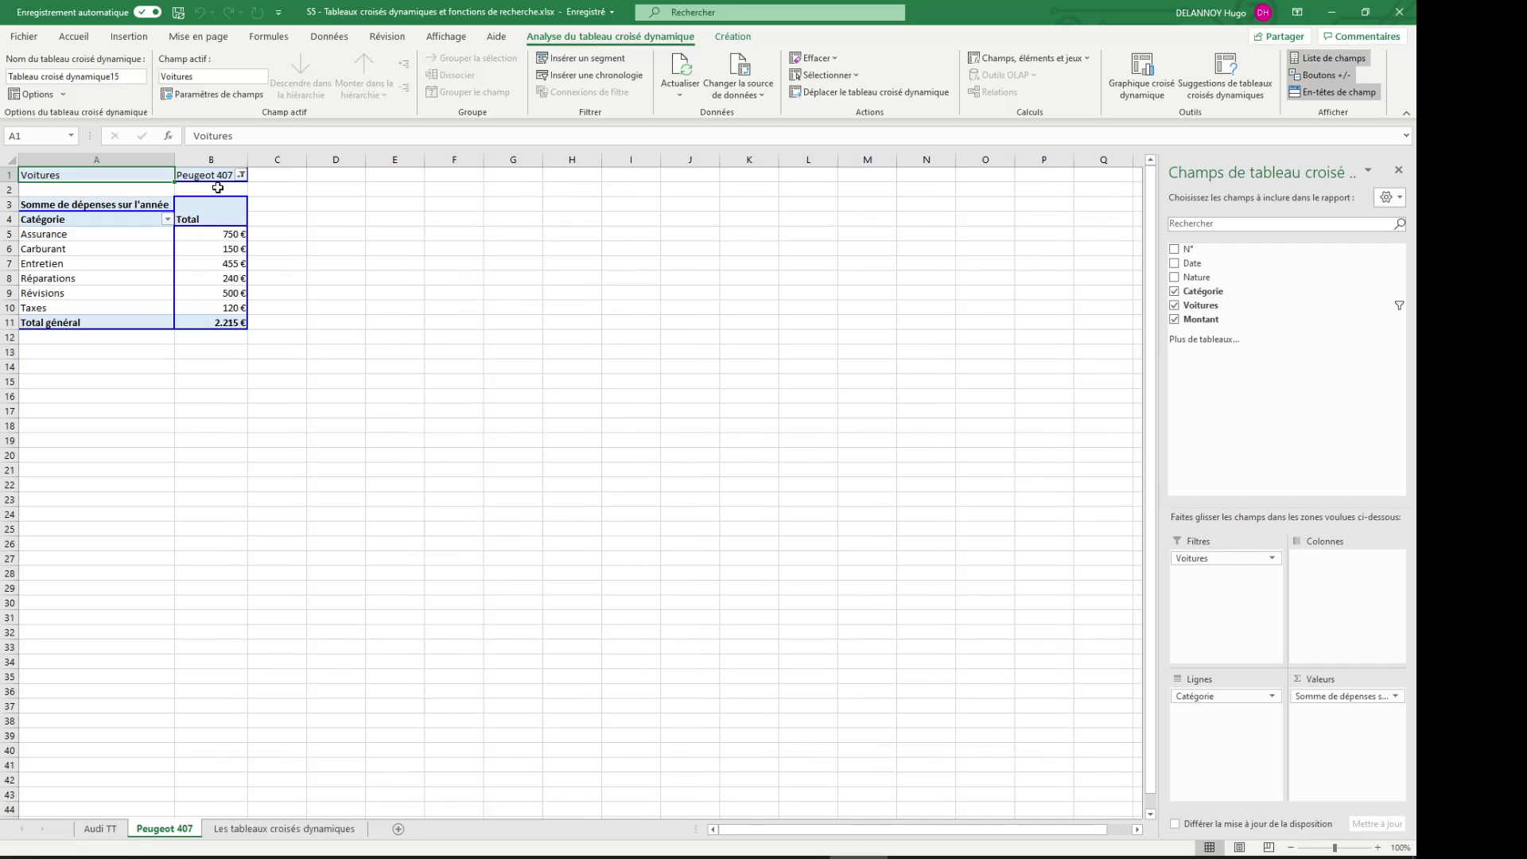
# Step: Rearrange the pivot table on the Les tableaux croisés dynamiques sheet, with Voitures as rows and Catégorie as the report filter
pyautogui.click(255, 829)
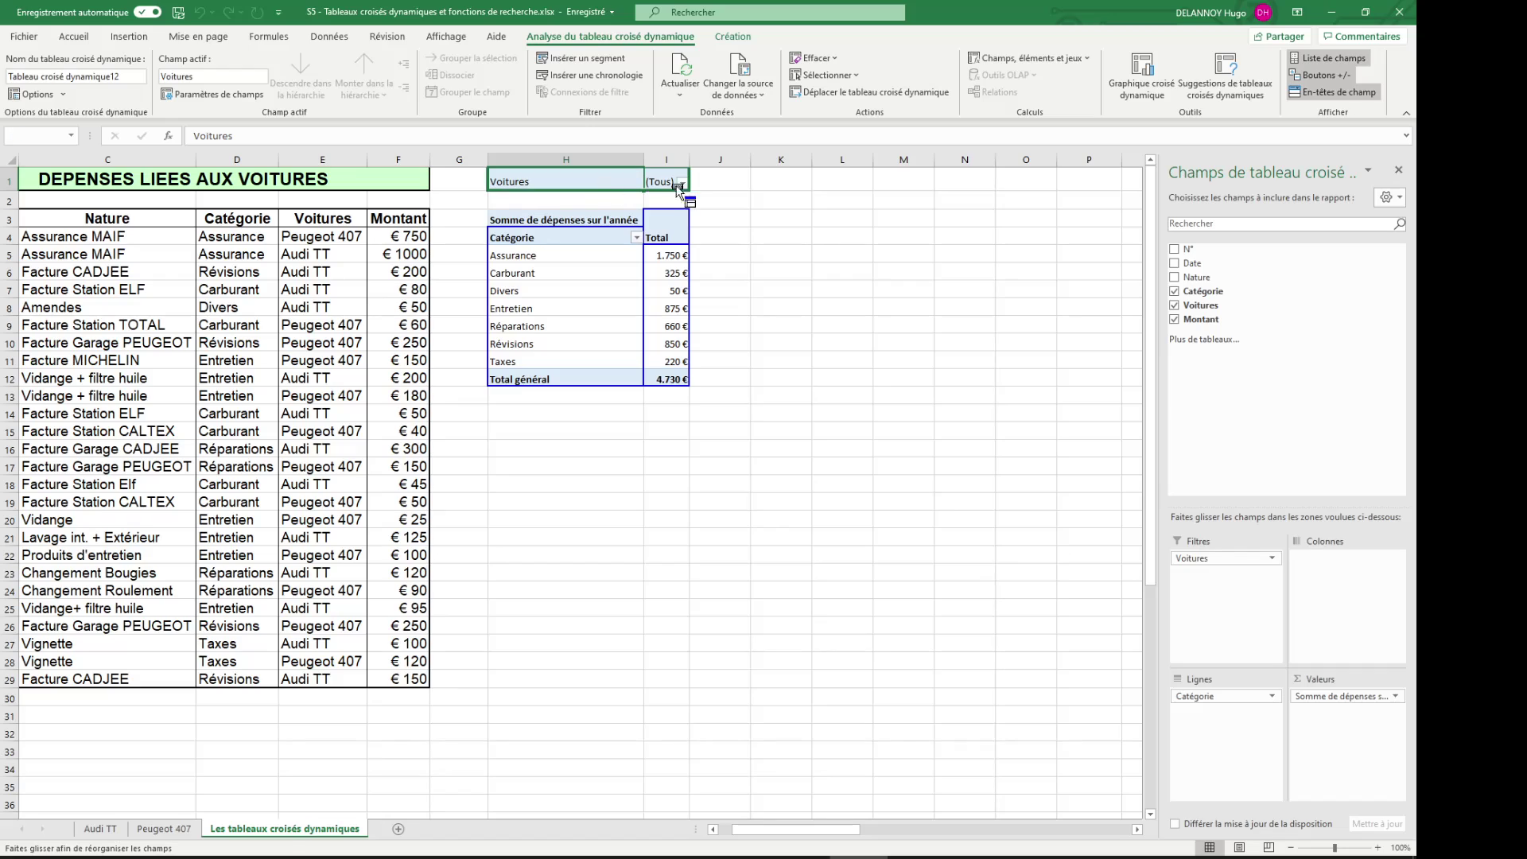
pyautogui.moveTo(1224, 558); pyautogui.dragTo(1265, 336)
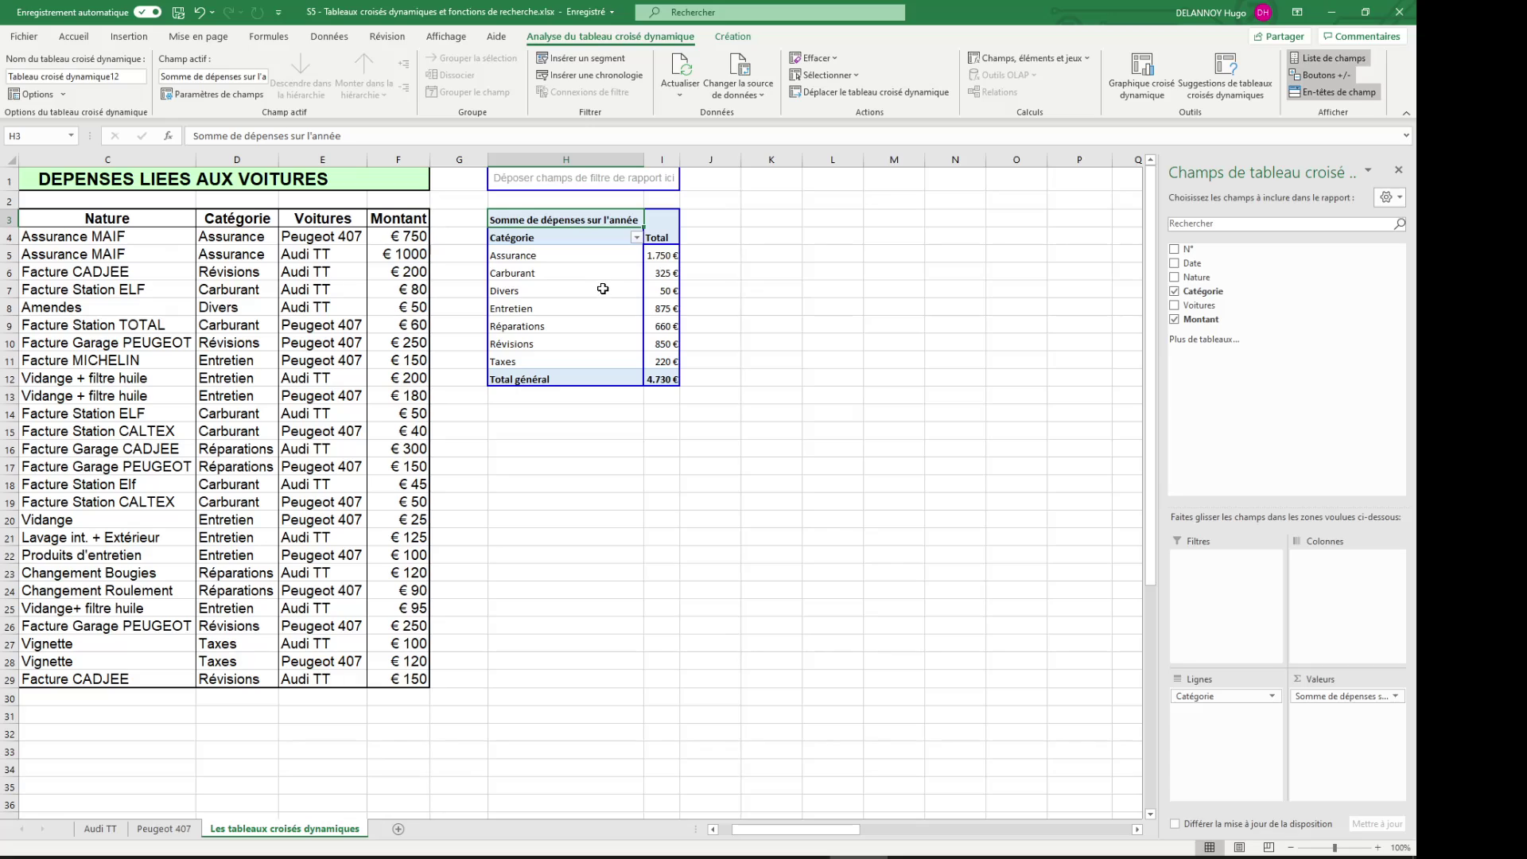
pyautogui.click(526, 238)
pyautogui.moveTo(526, 238); pyautogui.dragTo(962, 245)
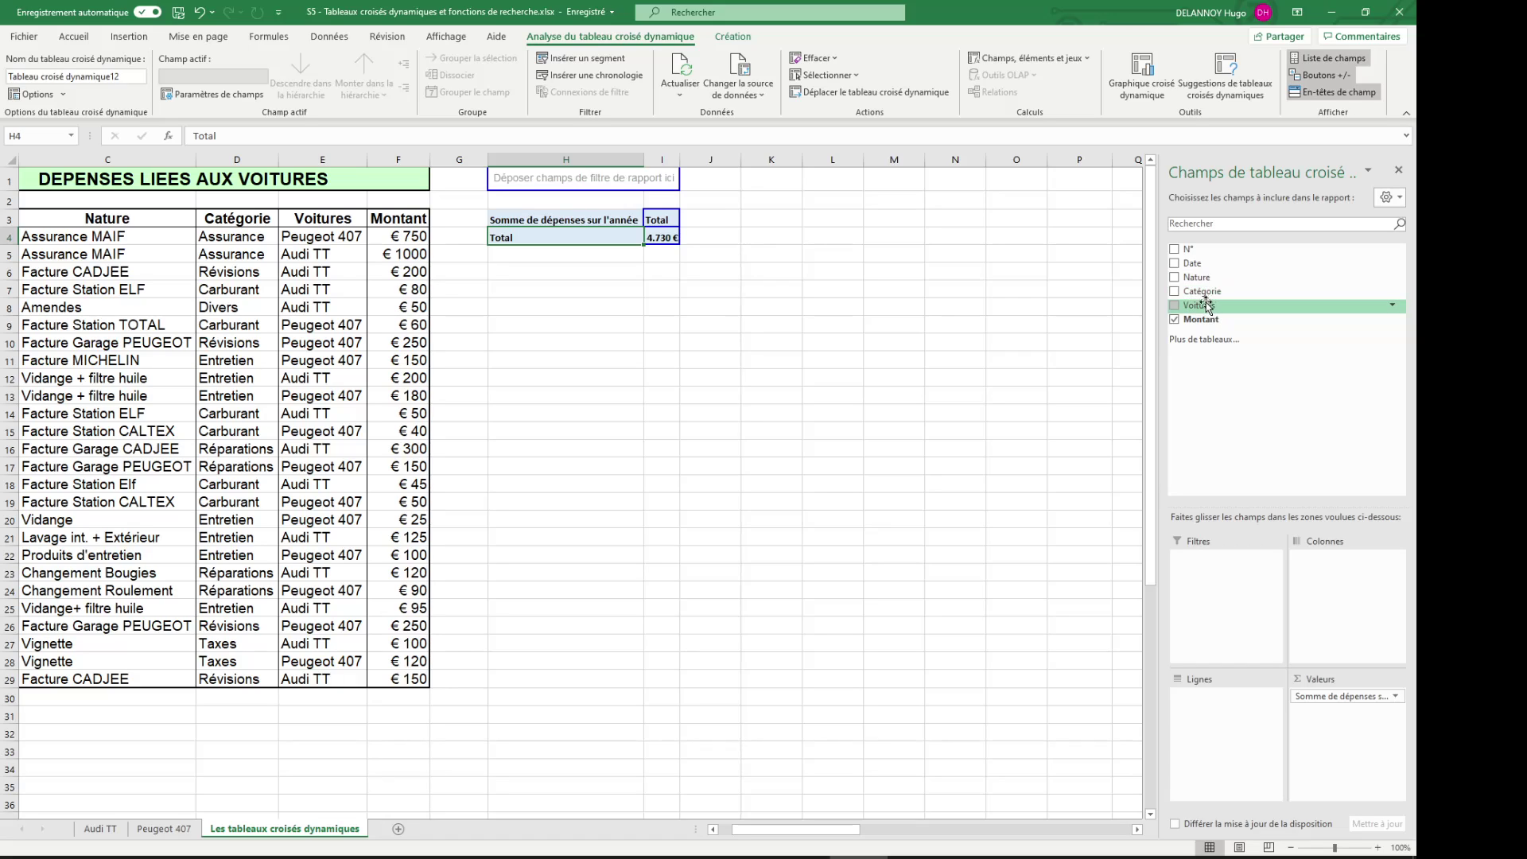
pyautogui.moveTo(1207, 307); pyautogui.dragTo(648, 262)
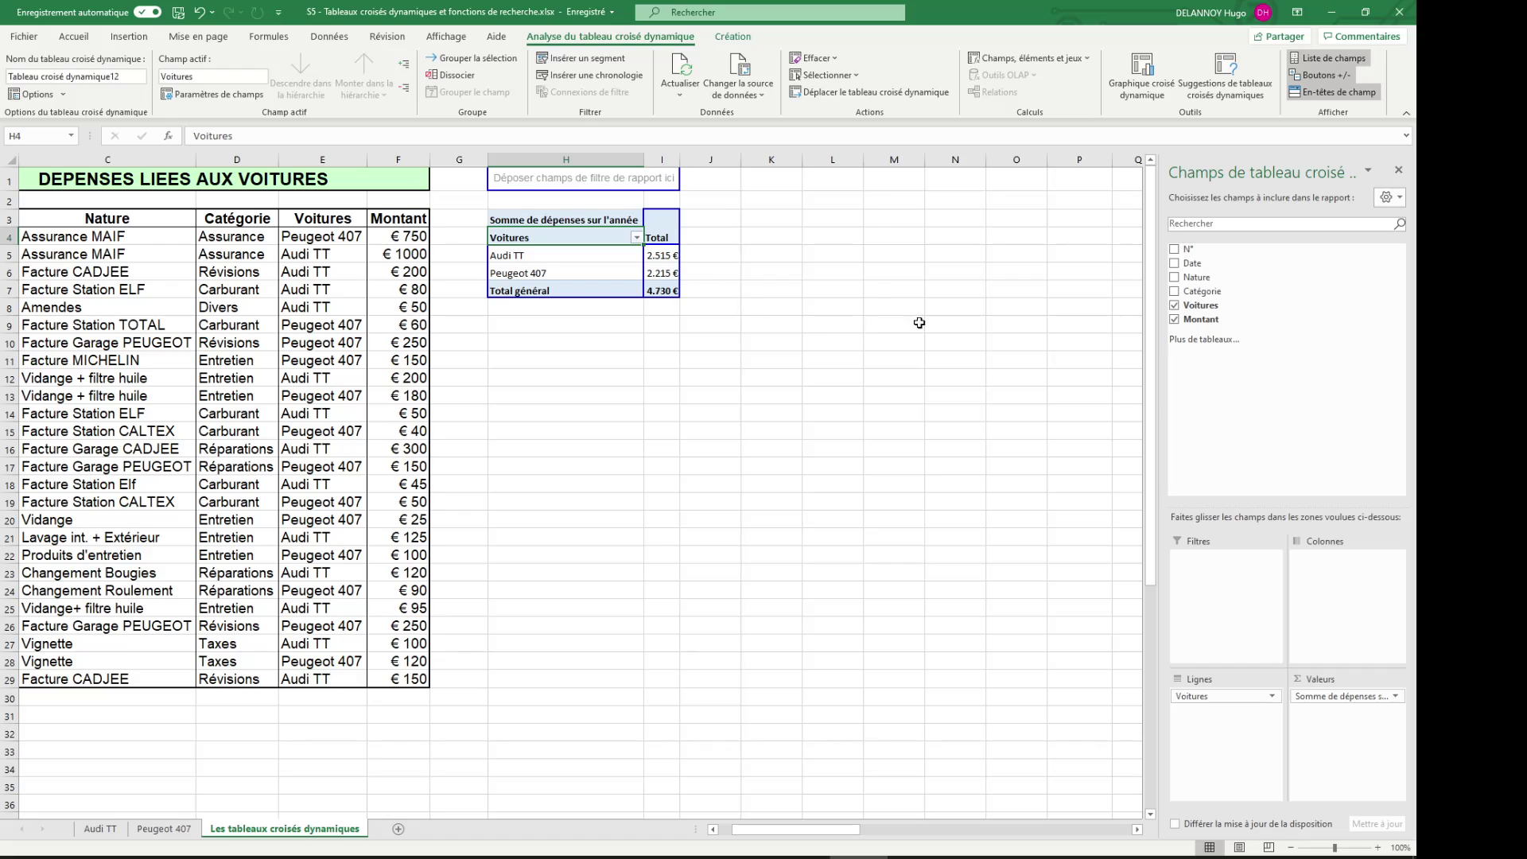
pyautogui.moveTo(1218, 297); pyautogui.dragTo(609, 181)
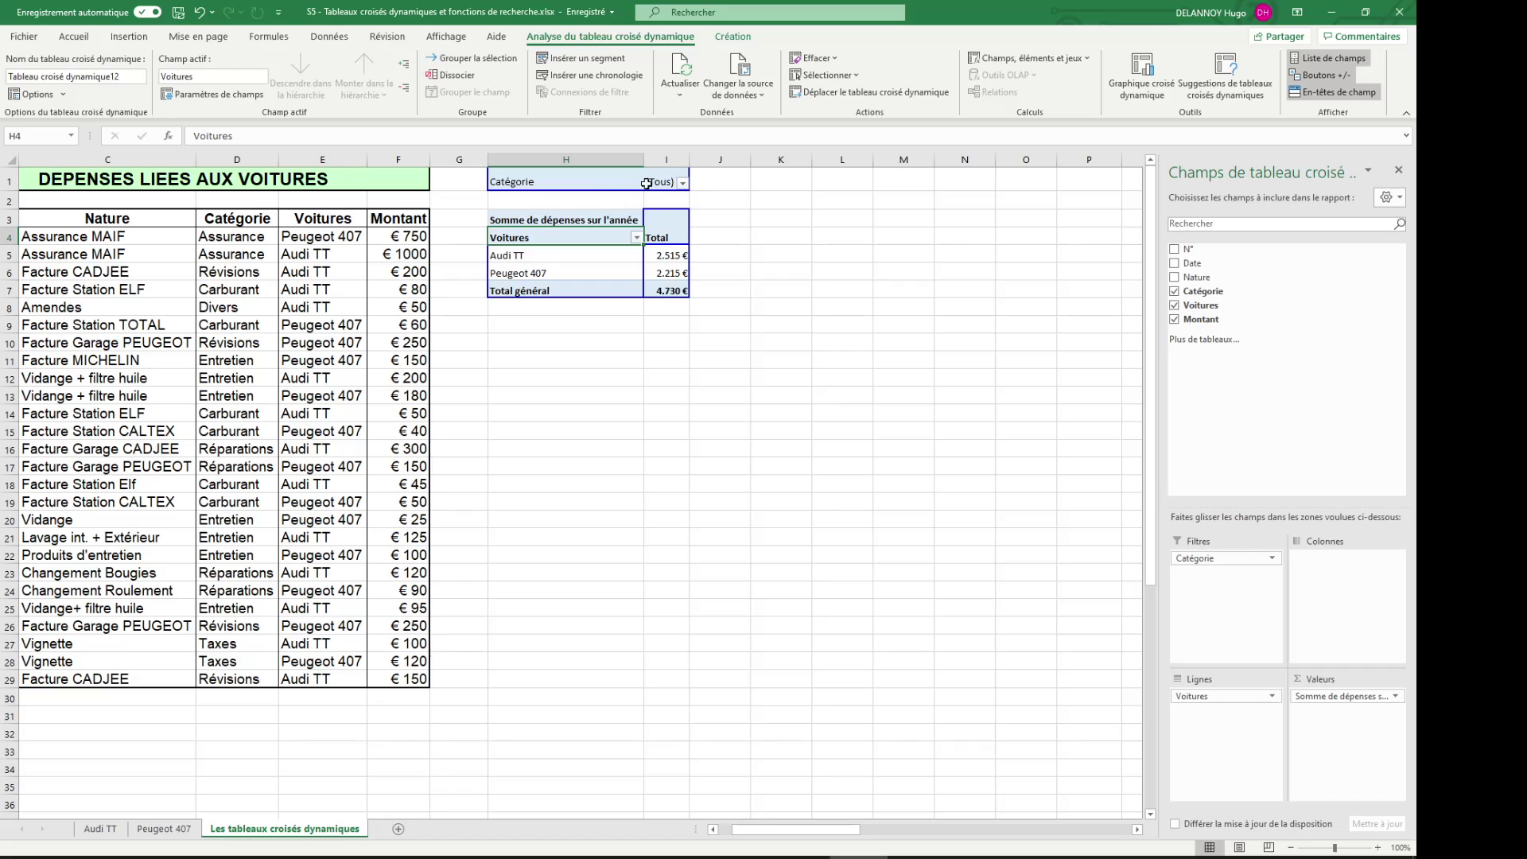
# Step: Generate the report filter pages for Catégorie so that each expense category gets its own sheet
pyautogui.click(61, 94)
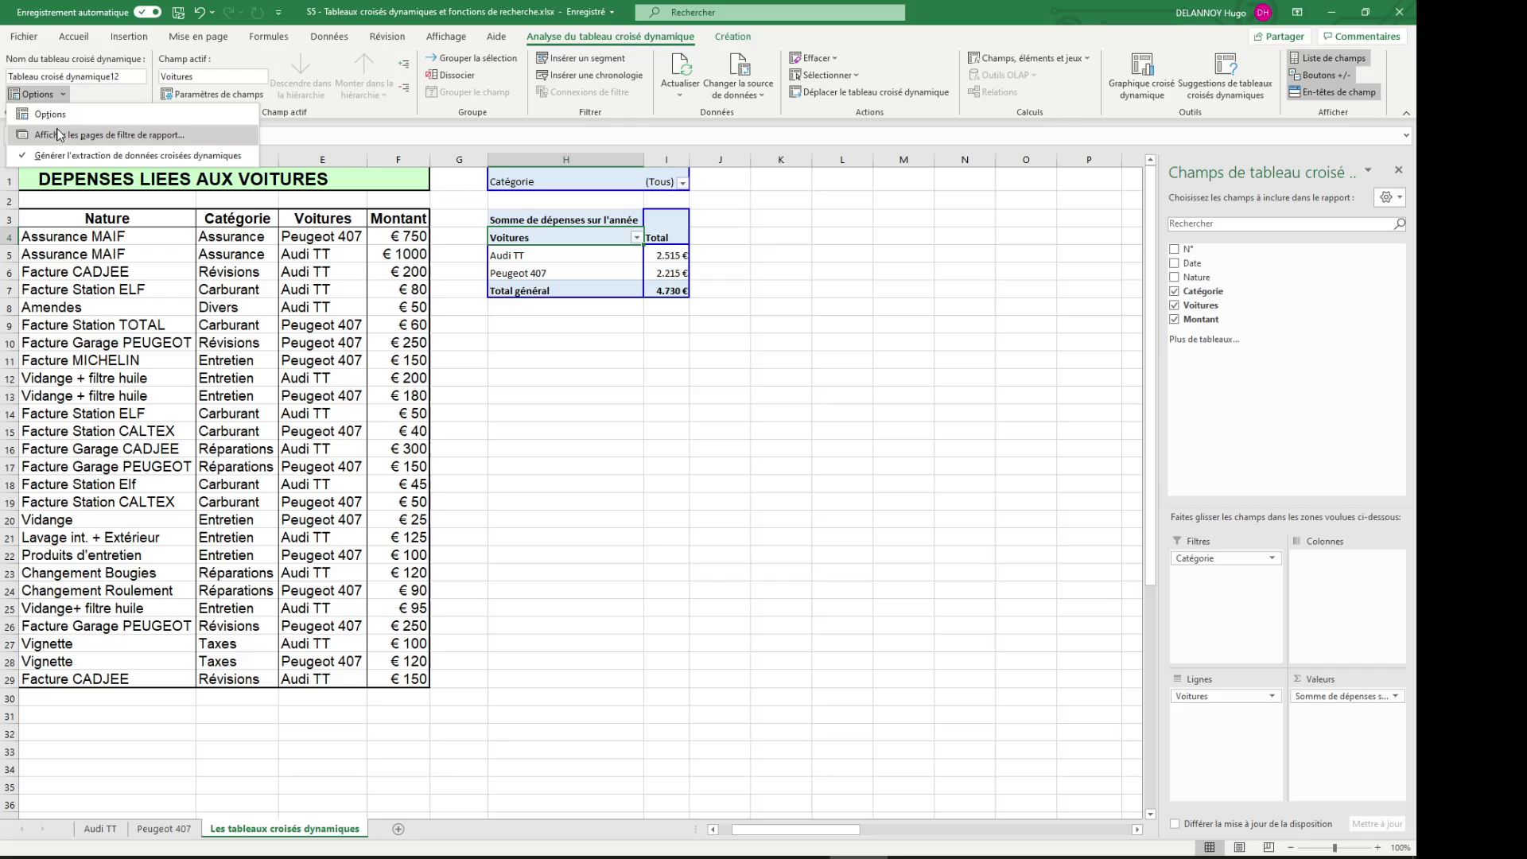
pyautogui.click(57, 130)
pyautogui.click(980, 318)
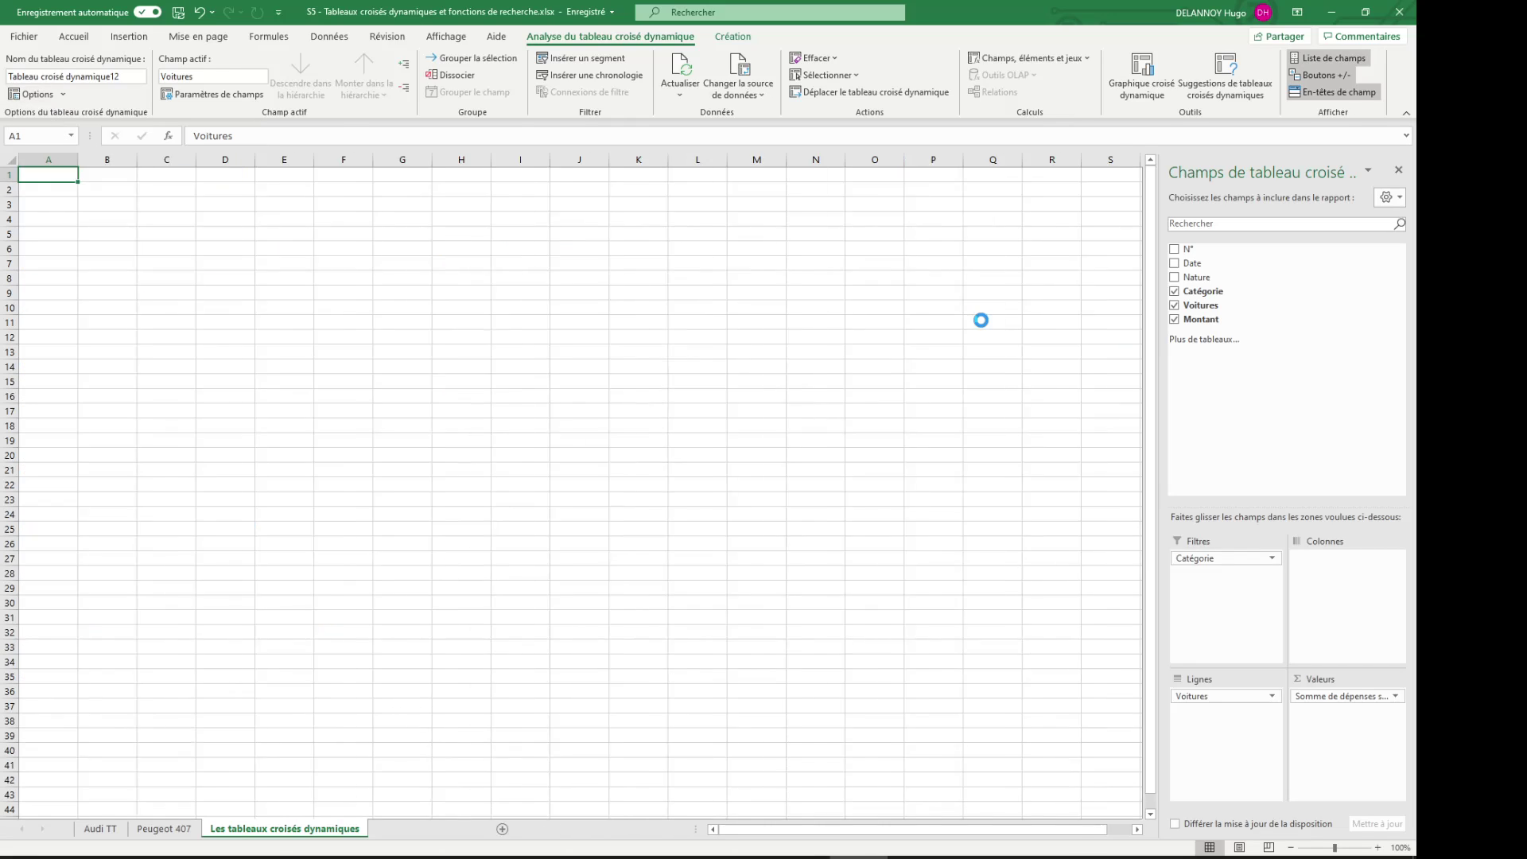
# Step: Review the per-car expenses on the category sheets Carburant, Divers, Entretien, Réparations, Révisions and Taxes
pyautogui.click(291, 830)
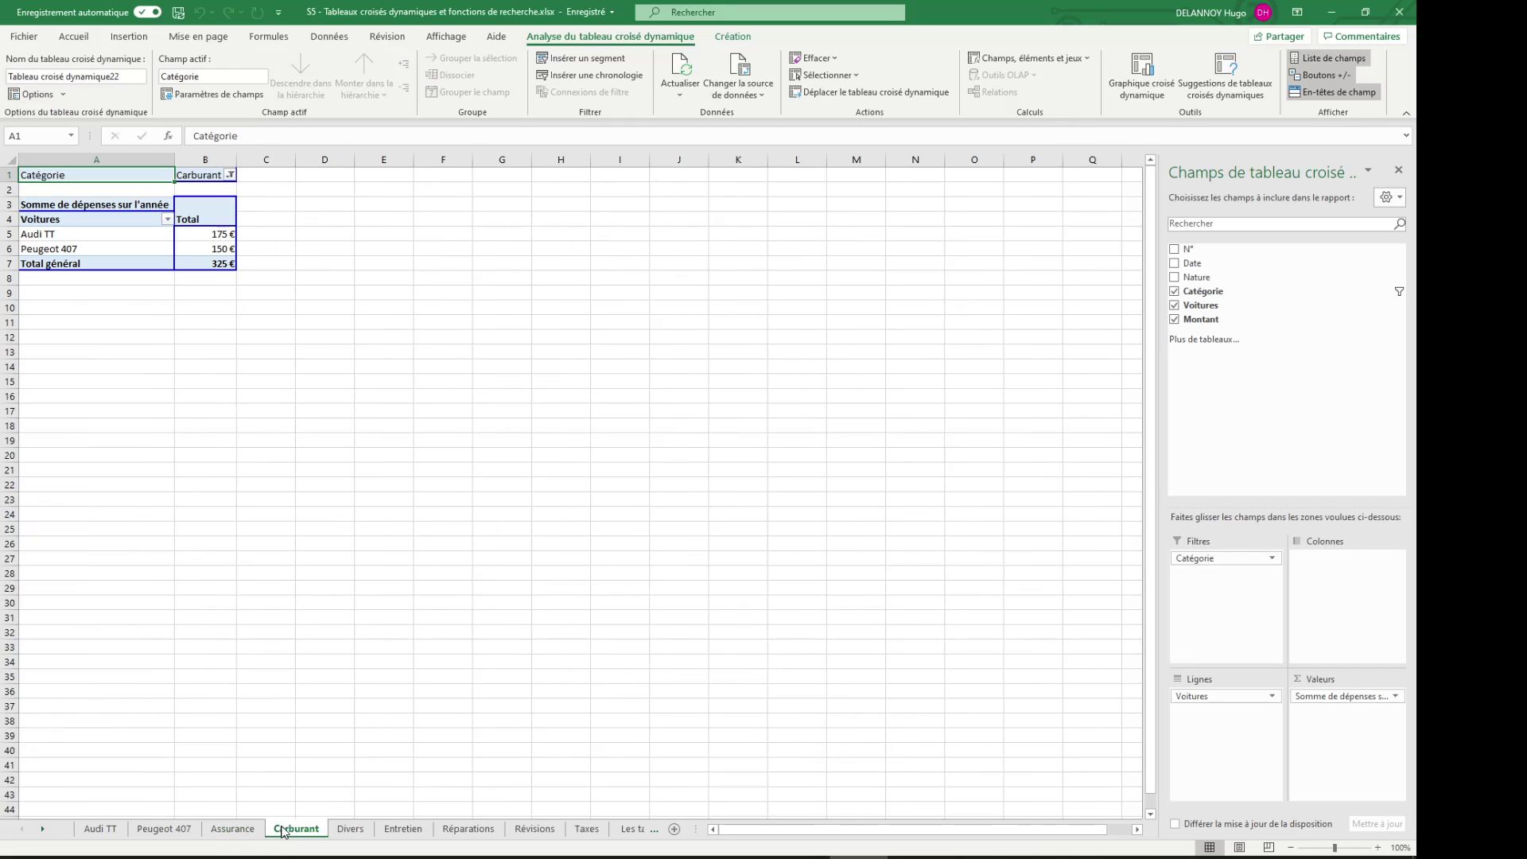
pyautogui.click(342, 830)
pyautogui.click(400, 831)
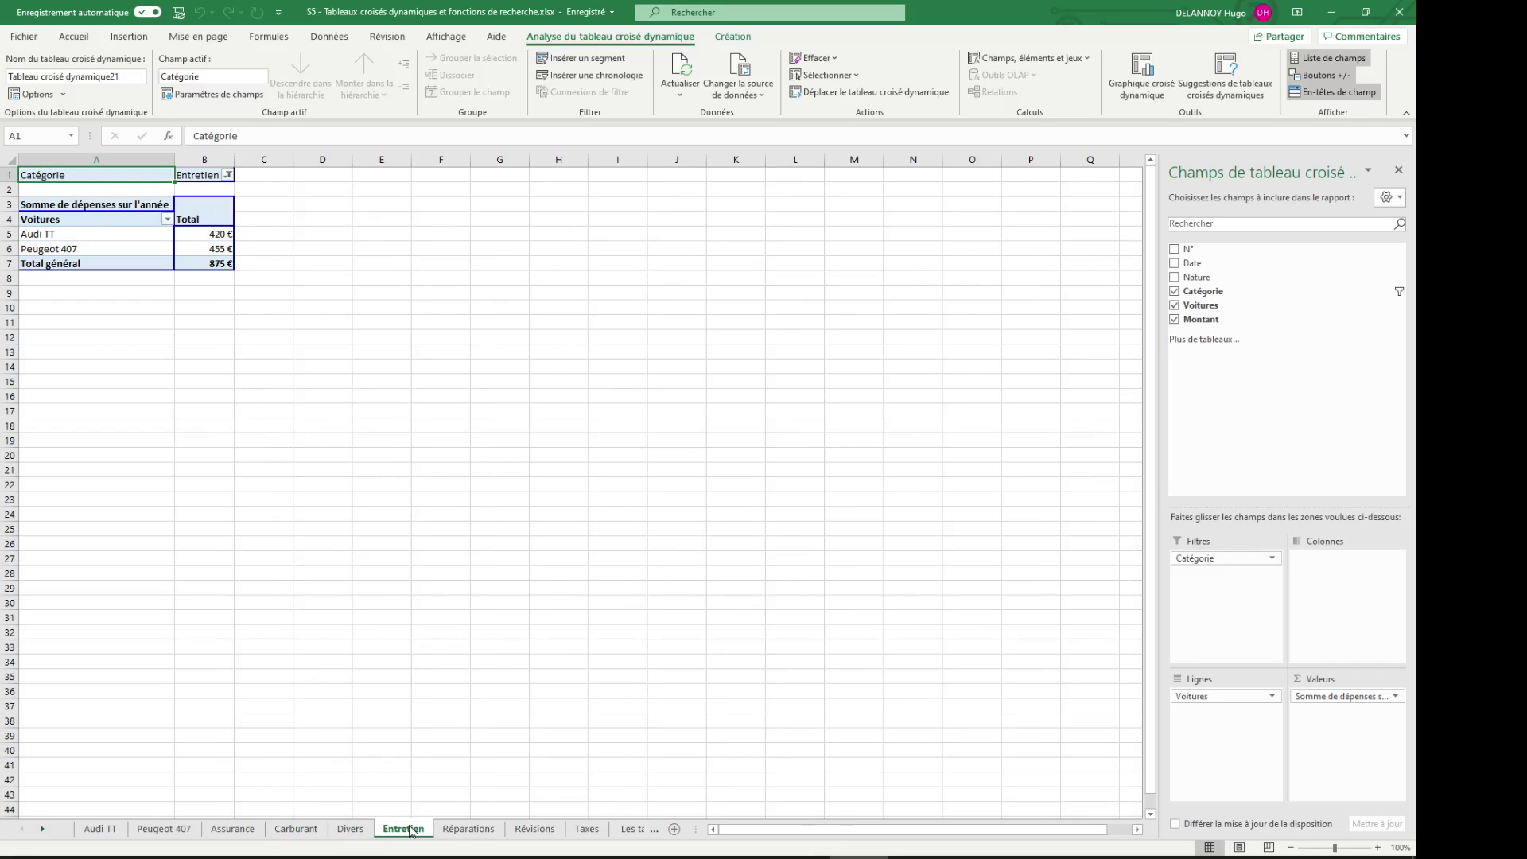
pyautogui.click(473, 830)
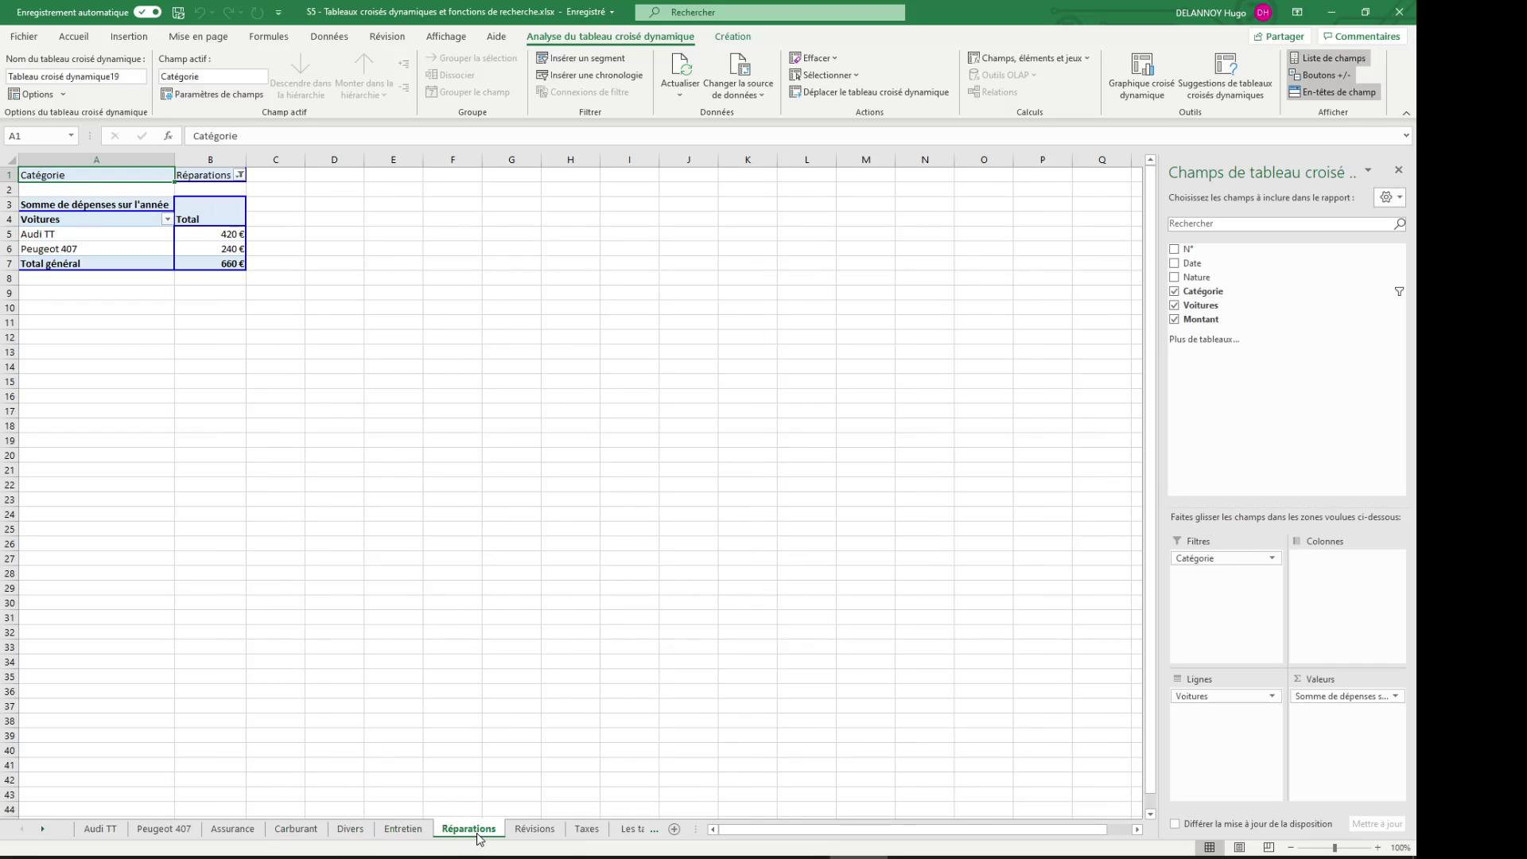
pyautogui.click(534, 830)
pyautogui.click(592, 830)
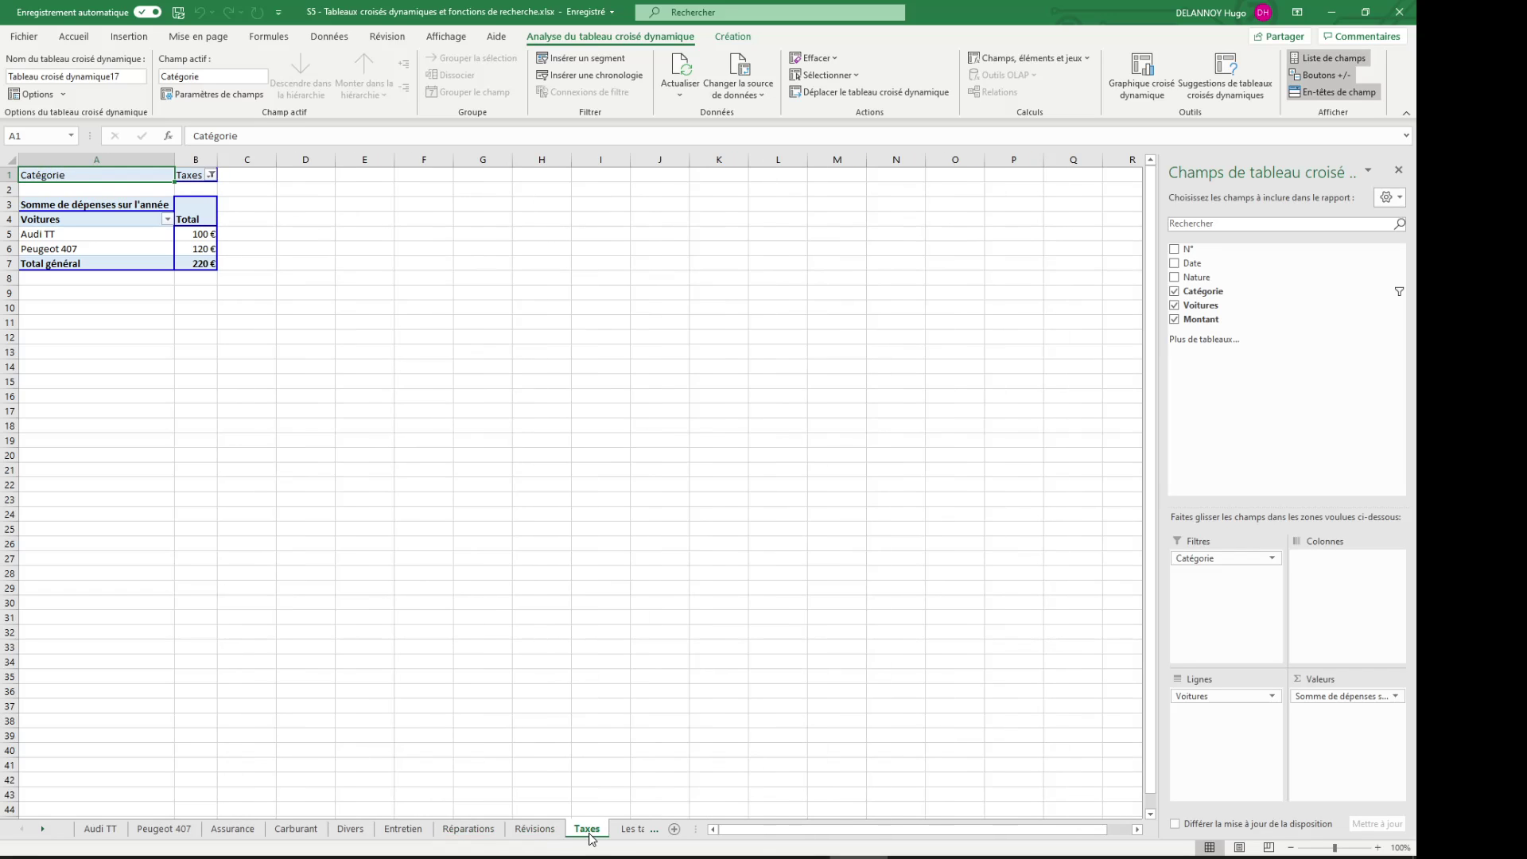
# Step: Compare the category sheets Réparations, Taxes, Révisions and Divers with the pivot table on Les tableaux croisés dynamiques, and check its options
pyautogui.click(632, 830)
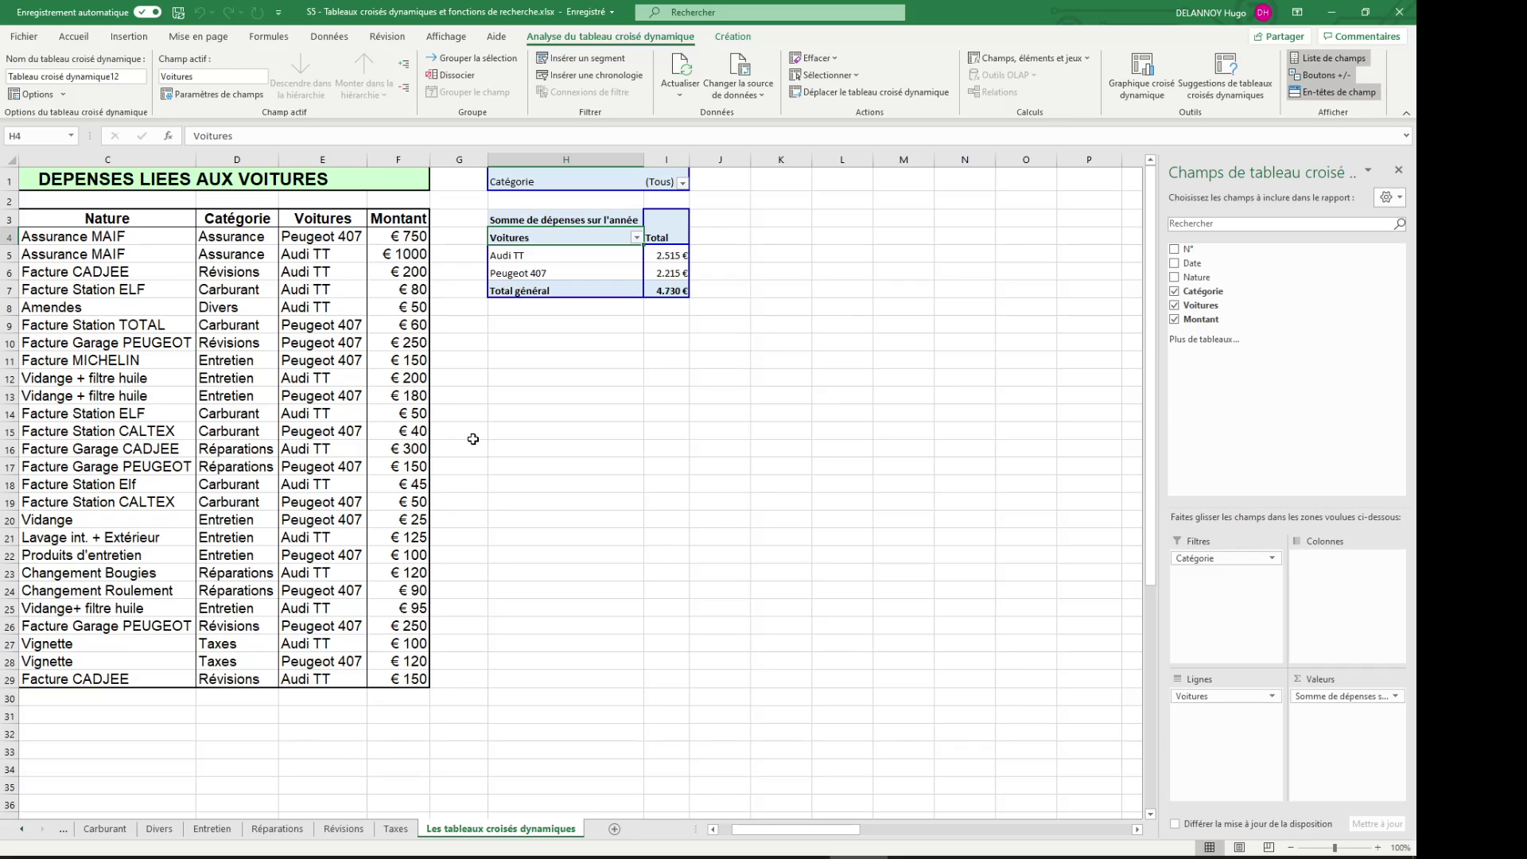
pyautogui.click(277, 828)
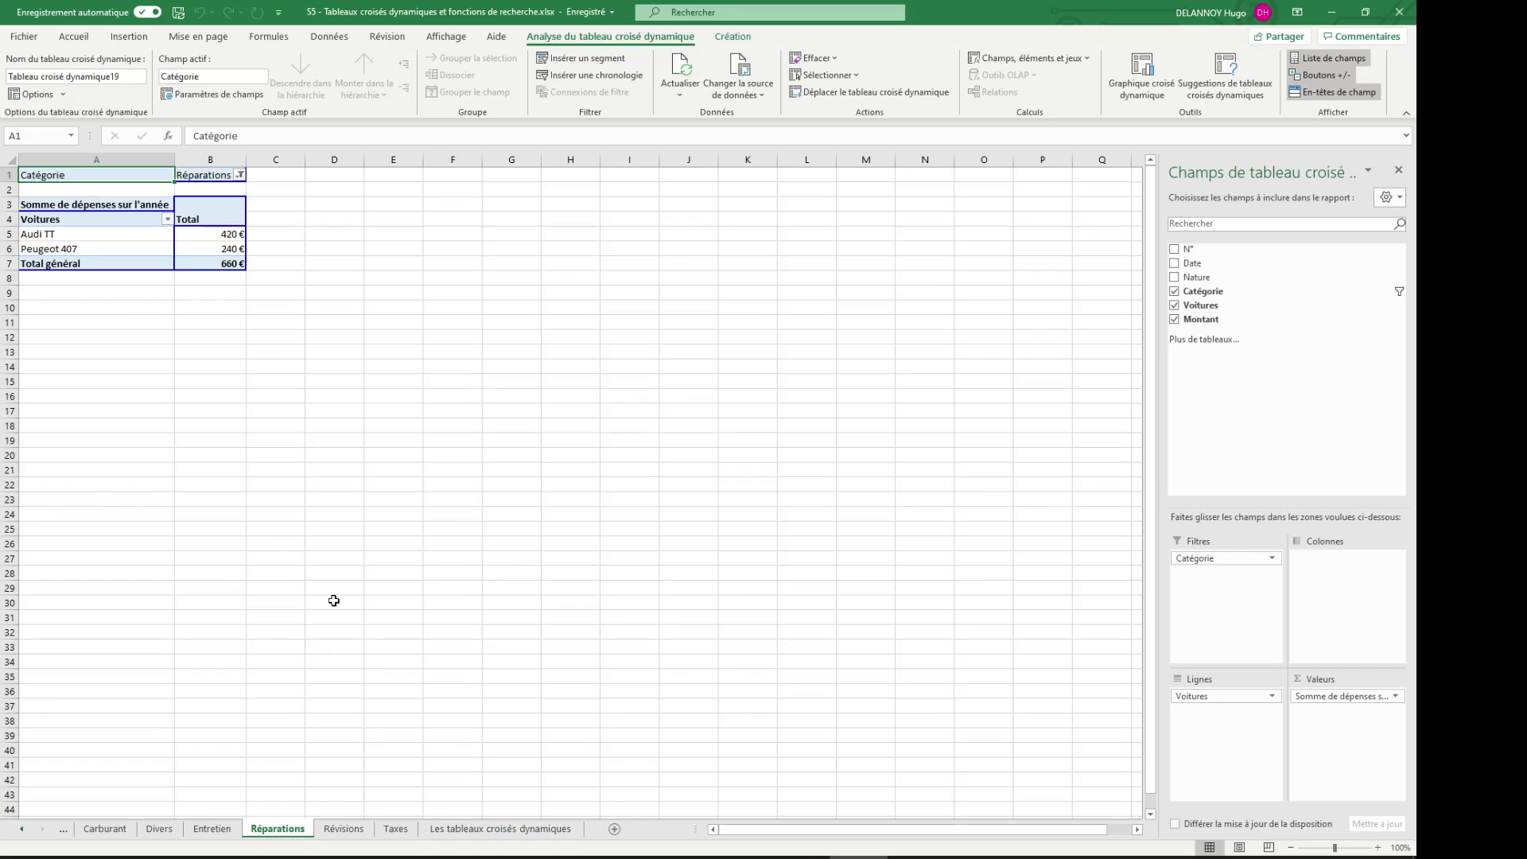
pyautogui.click(486, 829)
pyautogui.click(395, 831)
pyautogui.click(347, 833)
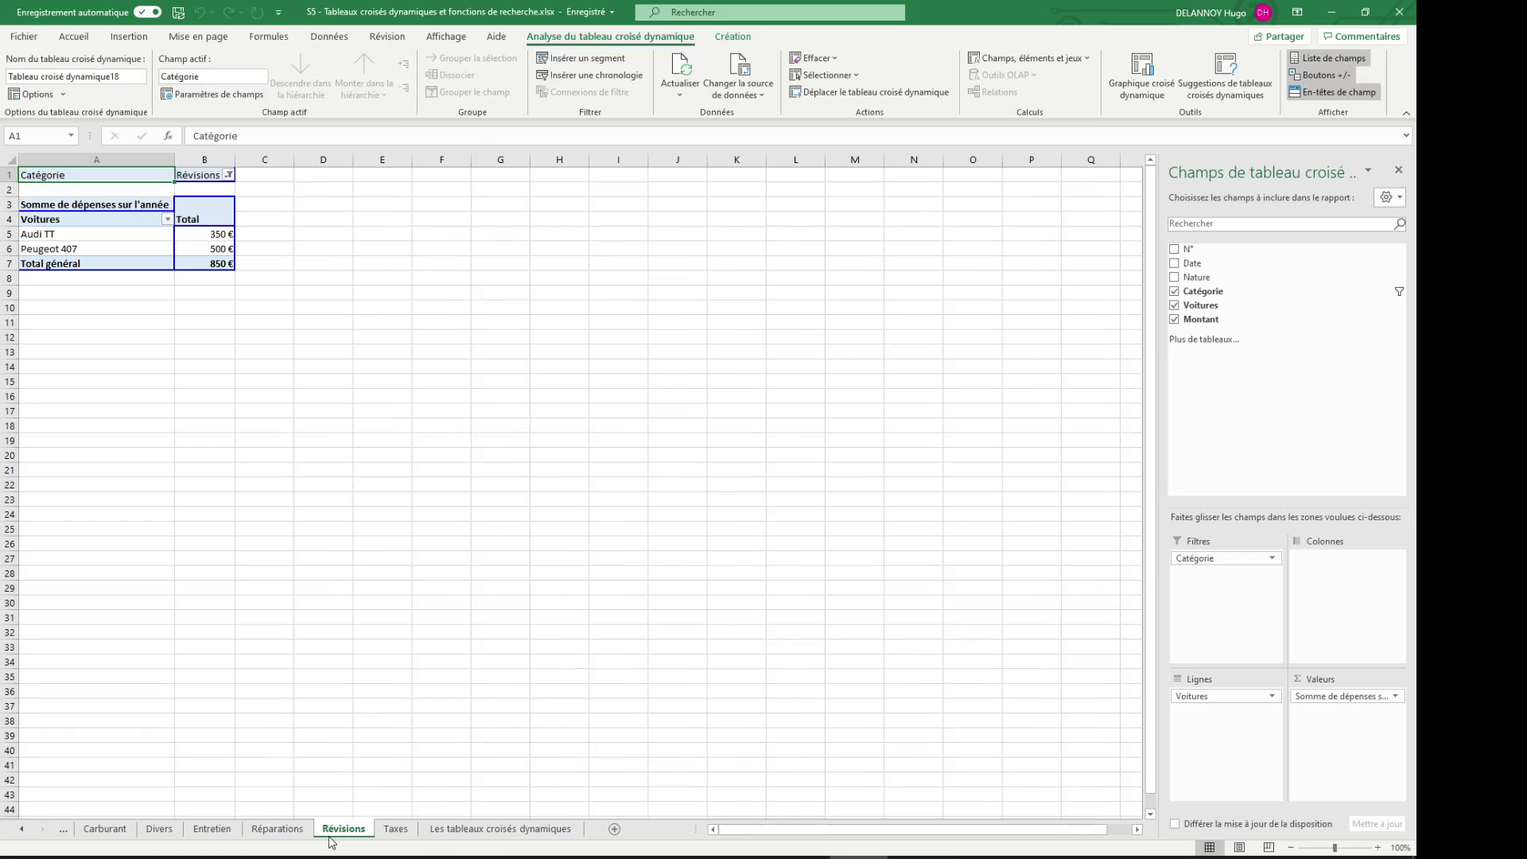
pyautogui.click(275, 835)
pyautogui.hotkey('ctrl', 'pageup')
pyautogui.hotkey('ctrl', 'pageup')
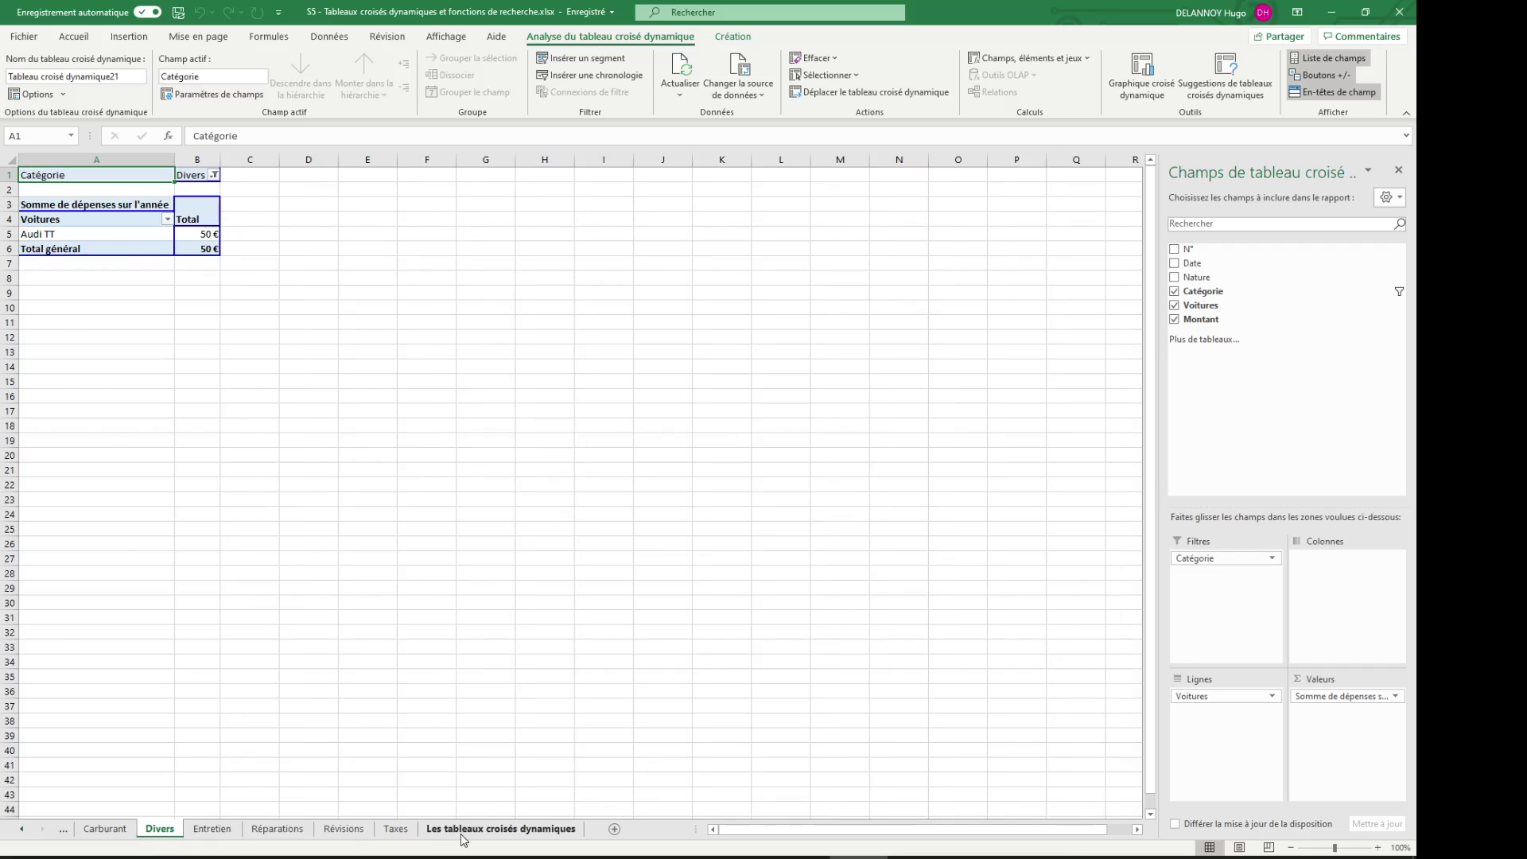
pyautogui.click(464, 835)
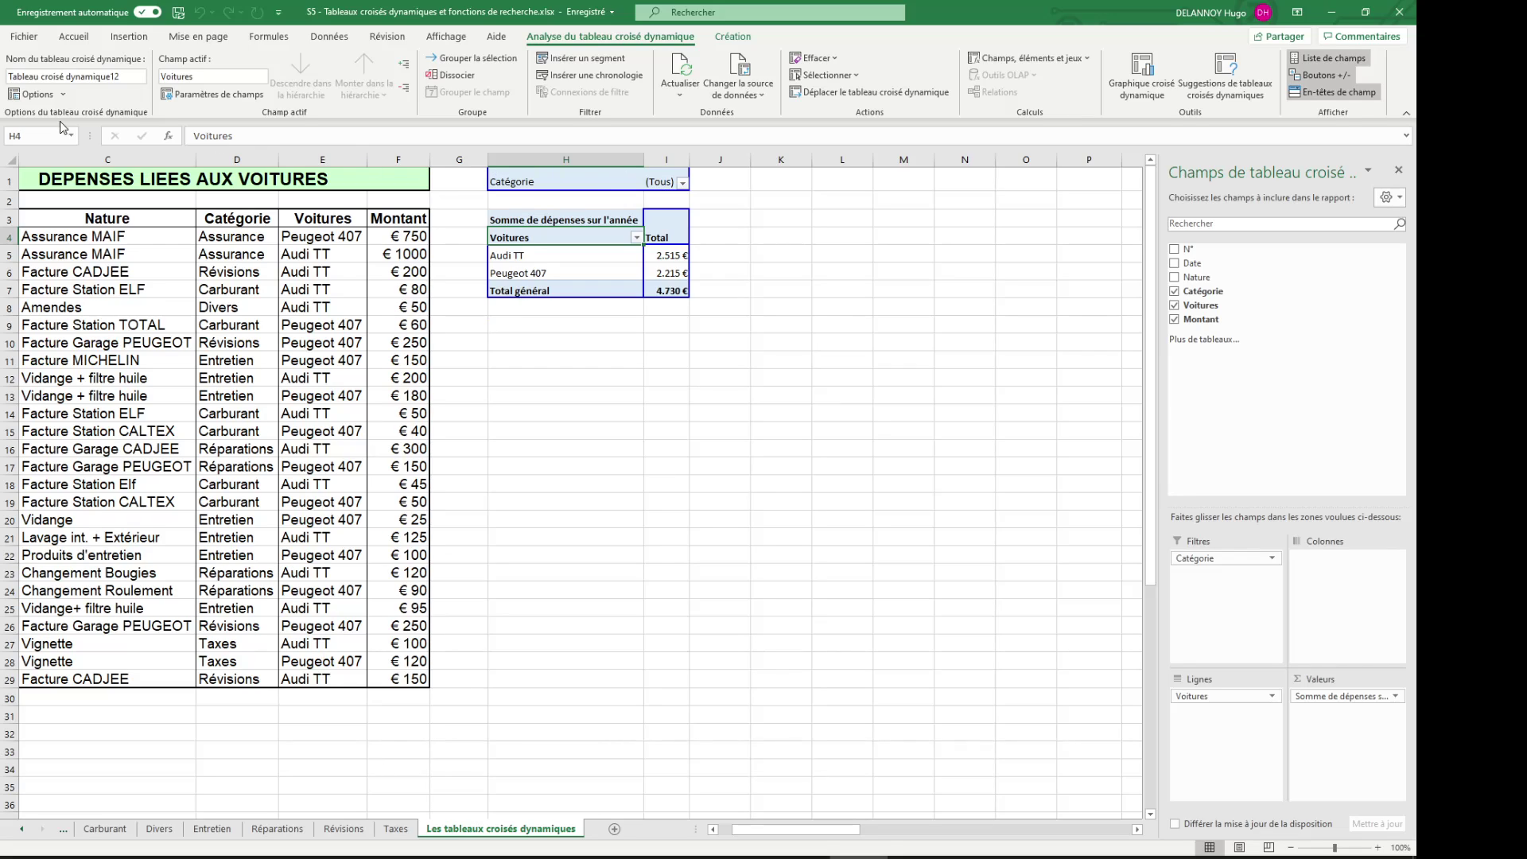
pyautogui.click(61, 94)
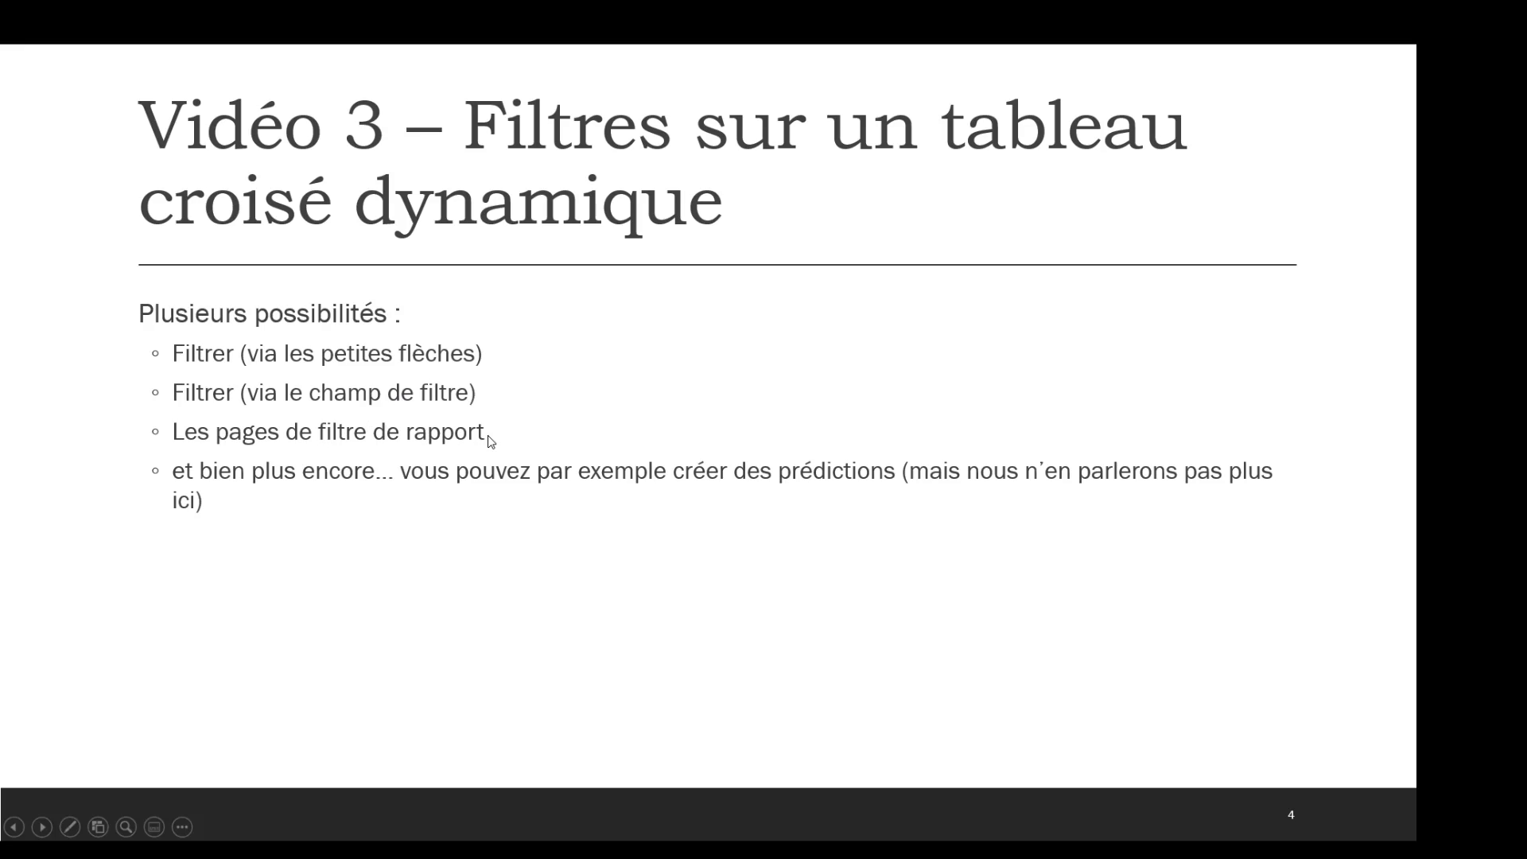
# Step: Return to Excel from the slideshow and move the Catégorie field from the report filter to the pivot table's columns
pyautogui.hotkey('alt', 'Tab')
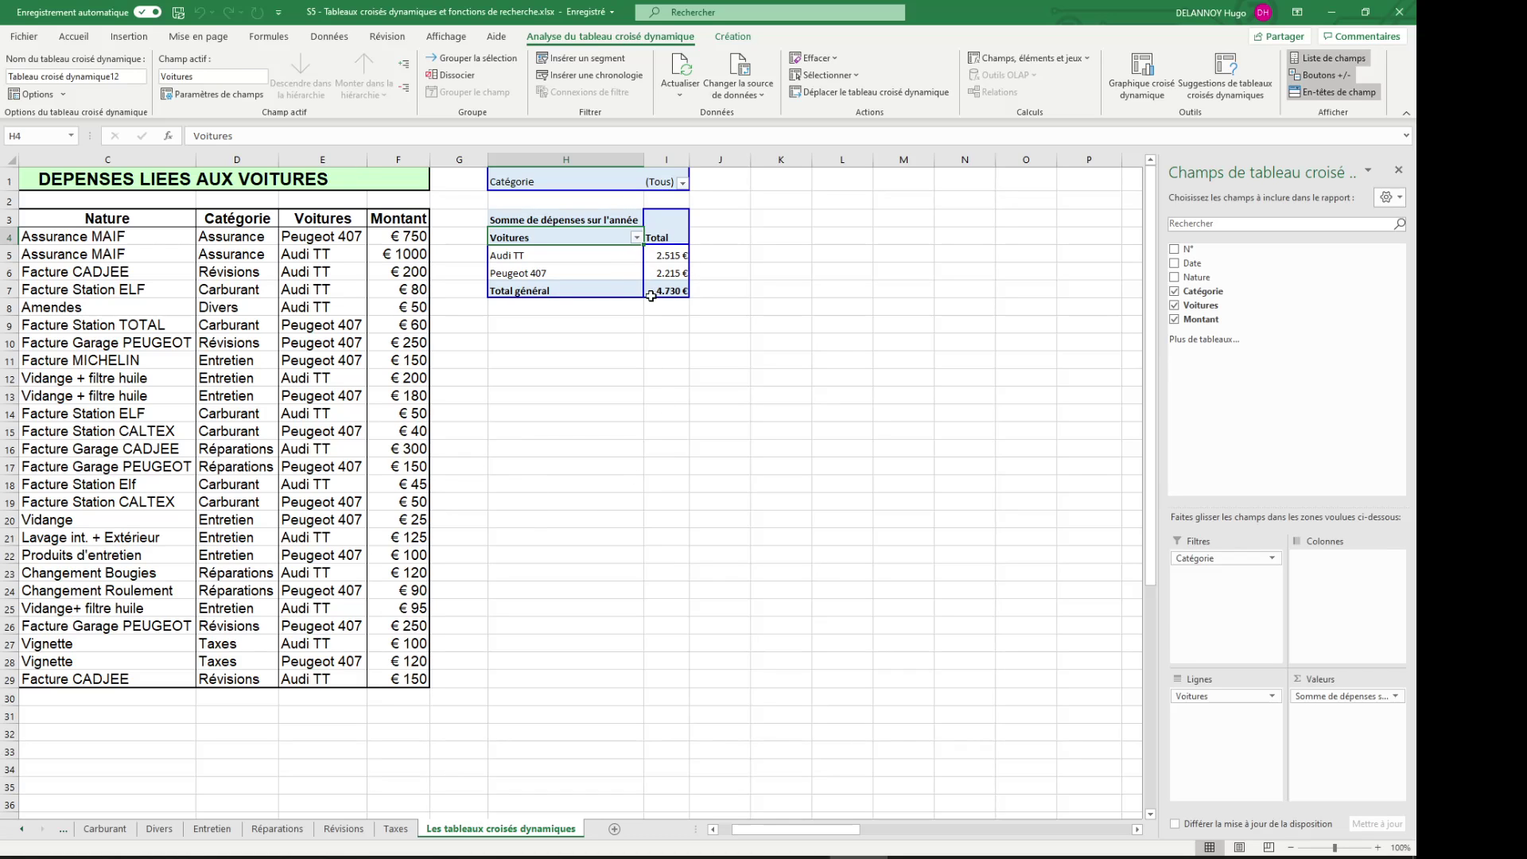
pyautogui.click(612, 273)
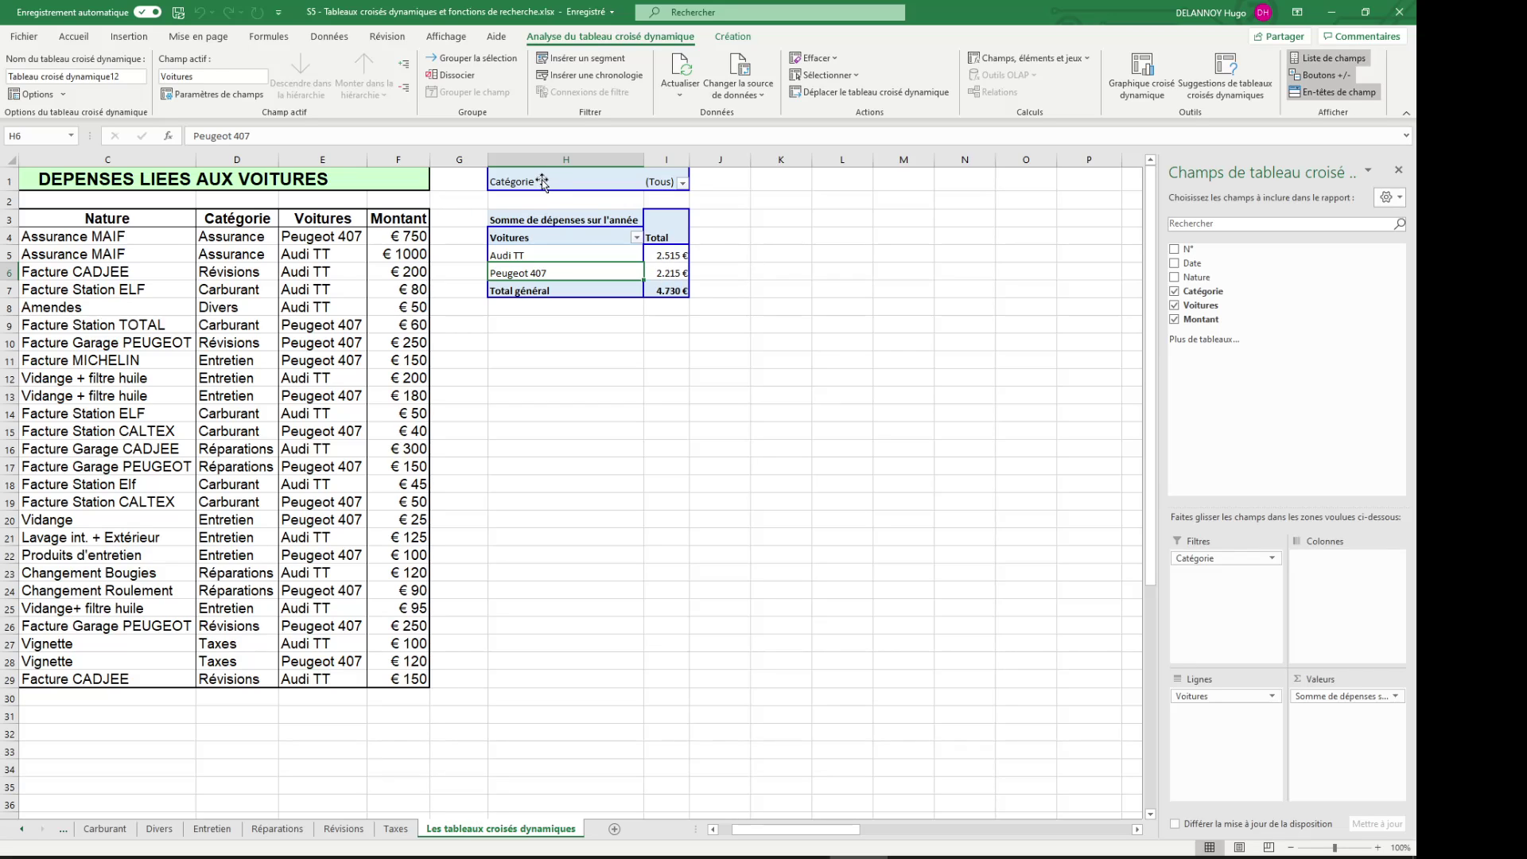
pyautogui.moveTo(541, 182); pyautogui.dragTo(671, 220)
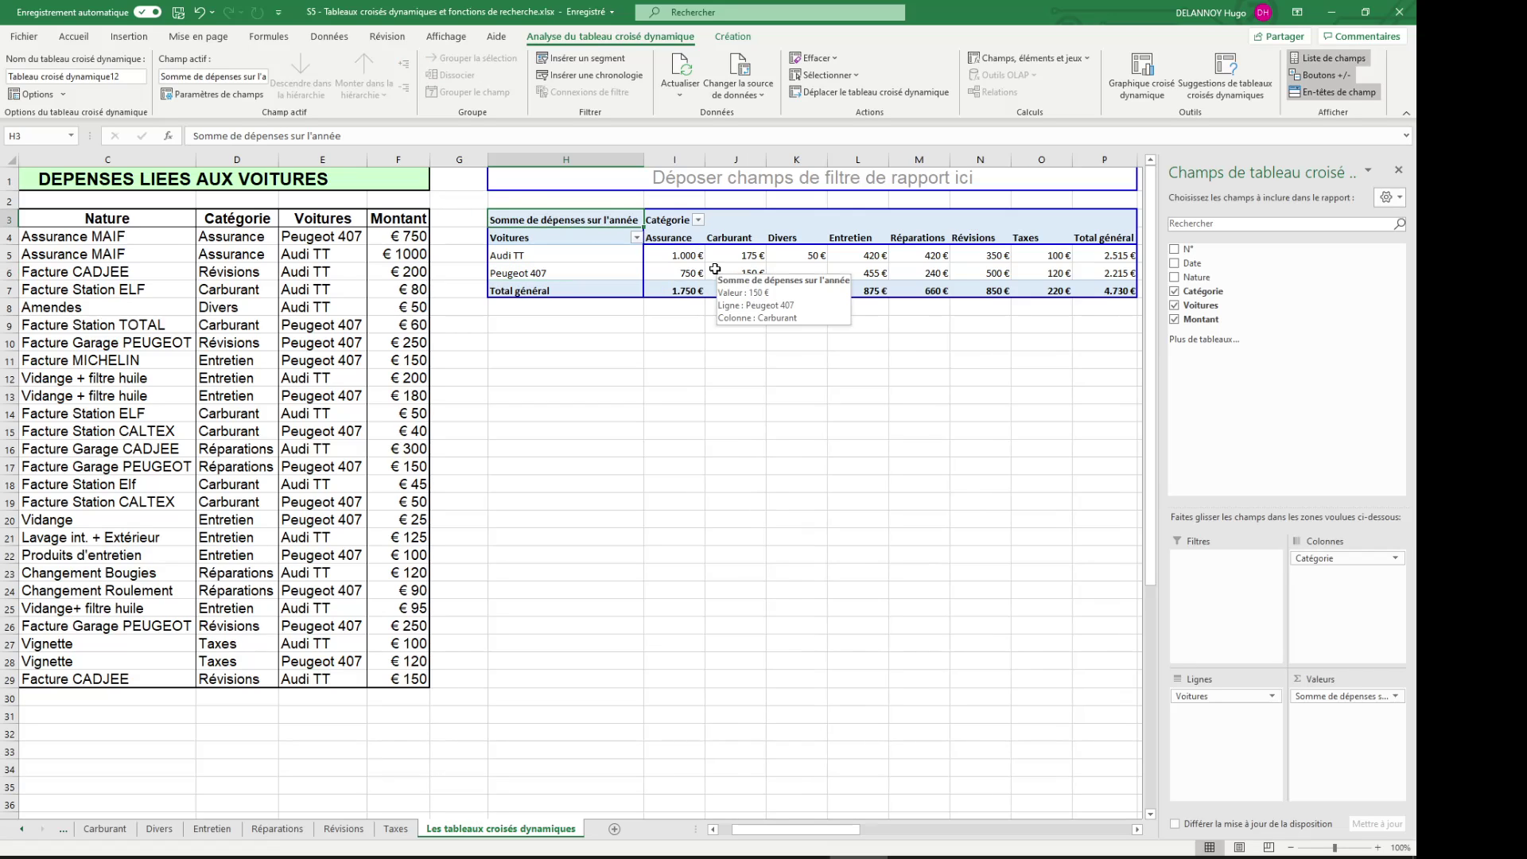
# Step: Select the Audi TT amount for Carburant in the pivot table and open the choices for calculated fields and items
pyautogui.click(715, 269)
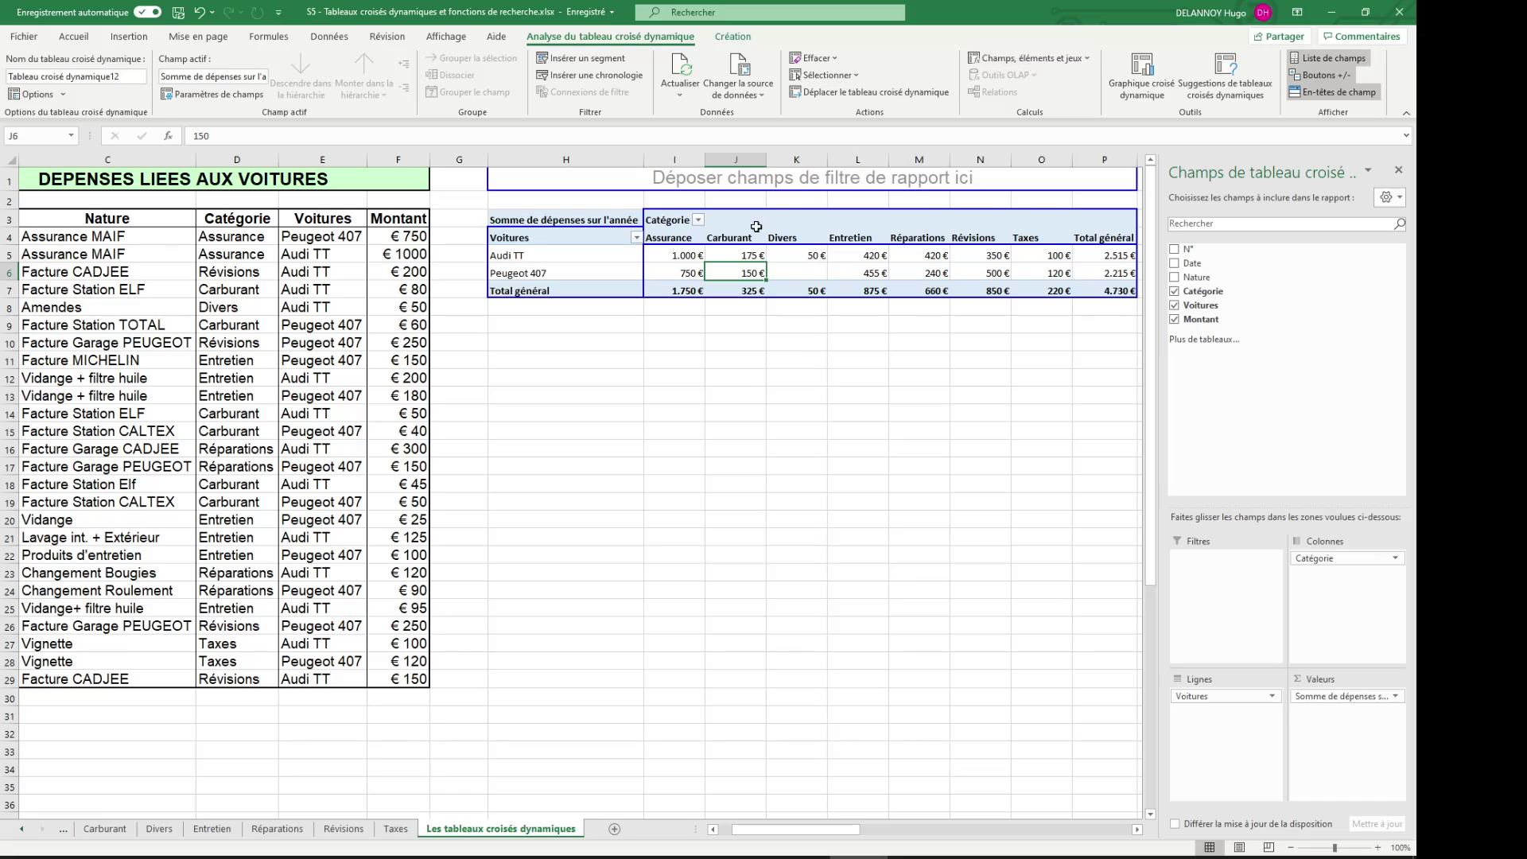
pyautogui.click(739, 255)
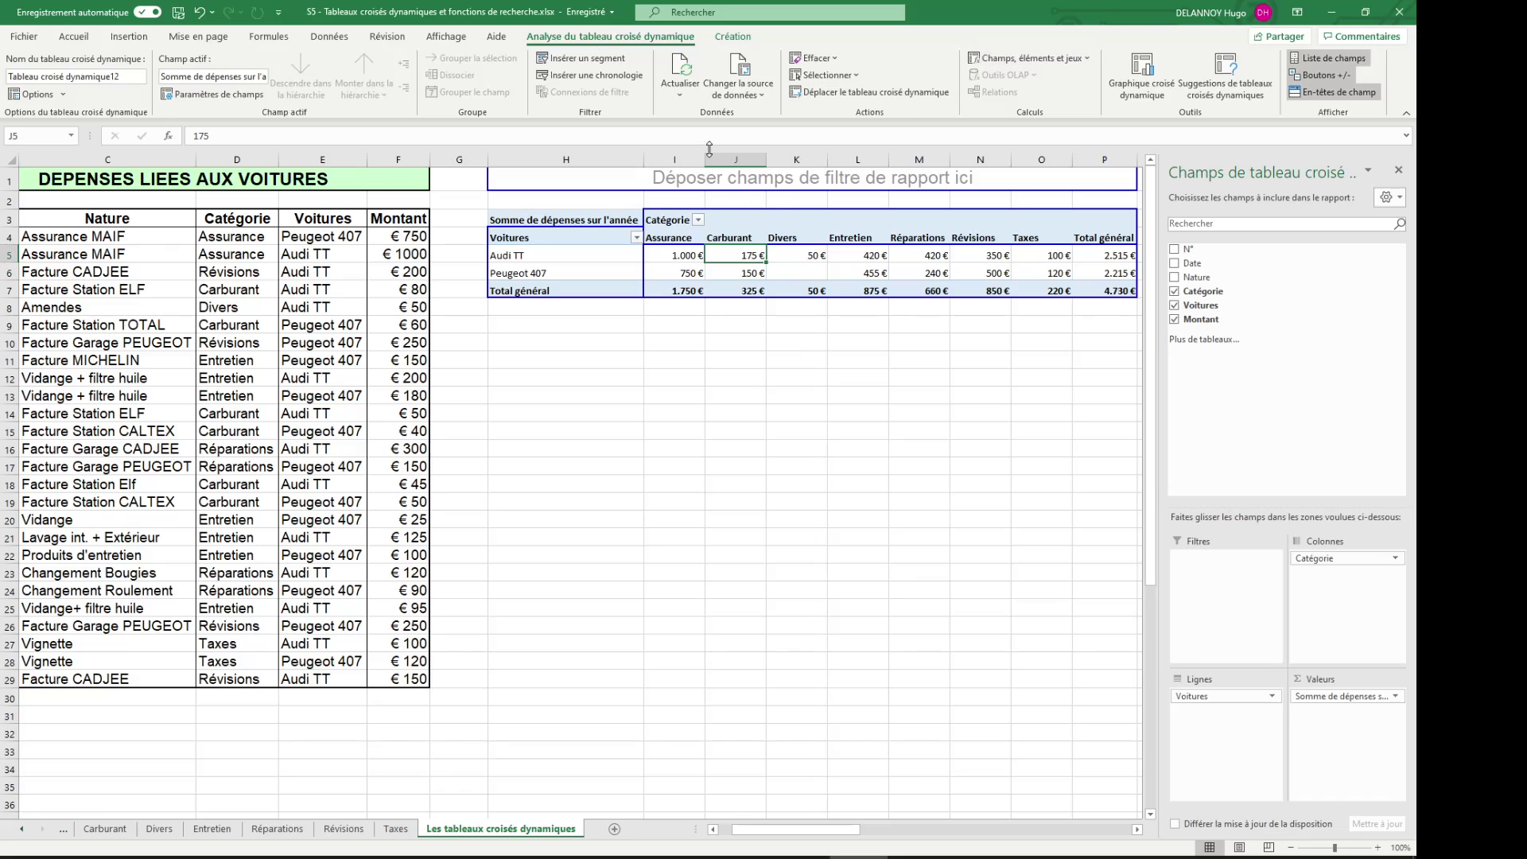
pyautogui.click(1081, 60)
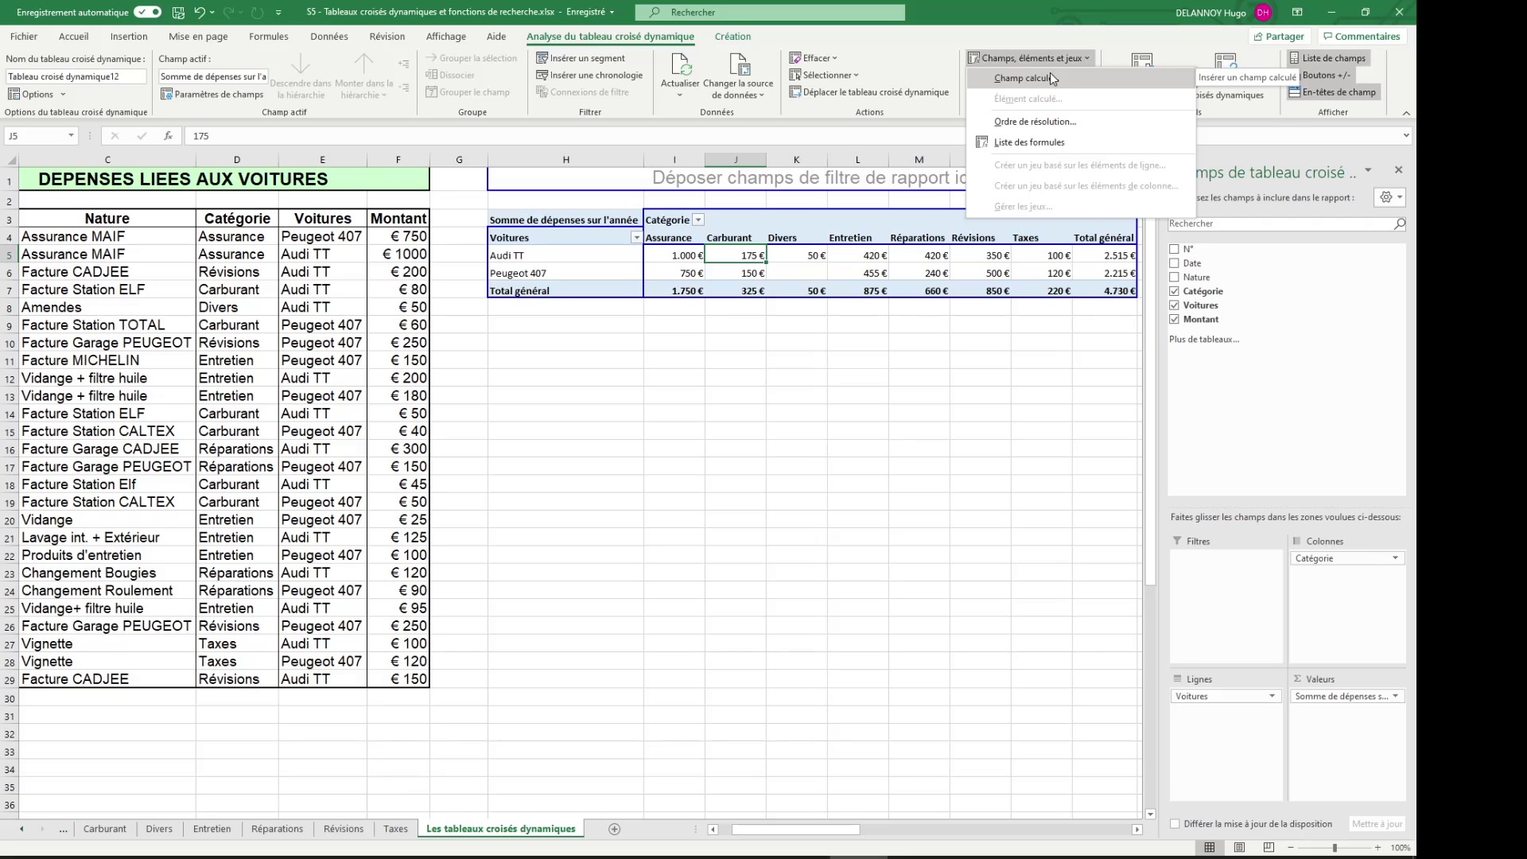